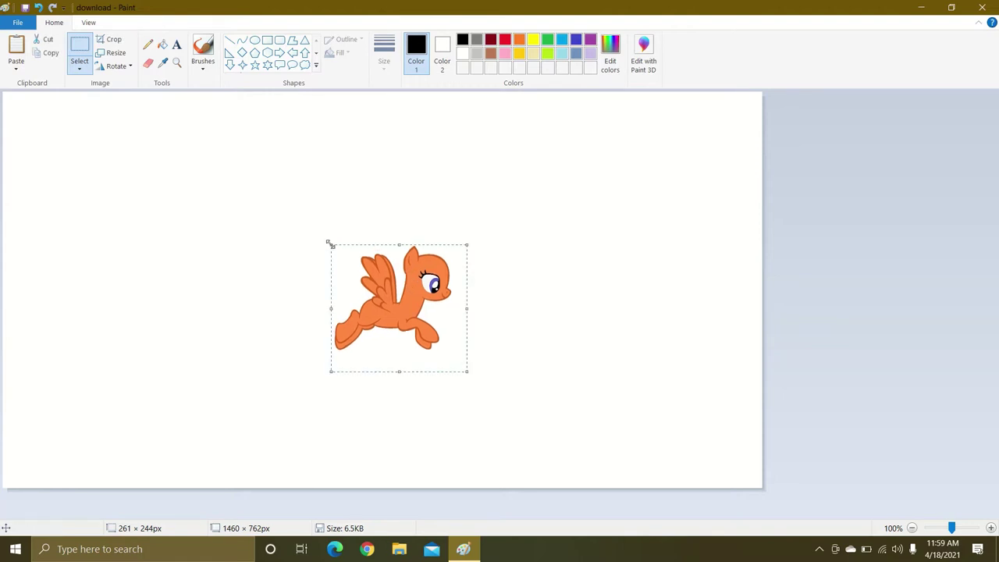
{"action": "left_click_drag", "start_coordinate": [328, 243], "coordinate": [118, 89]}
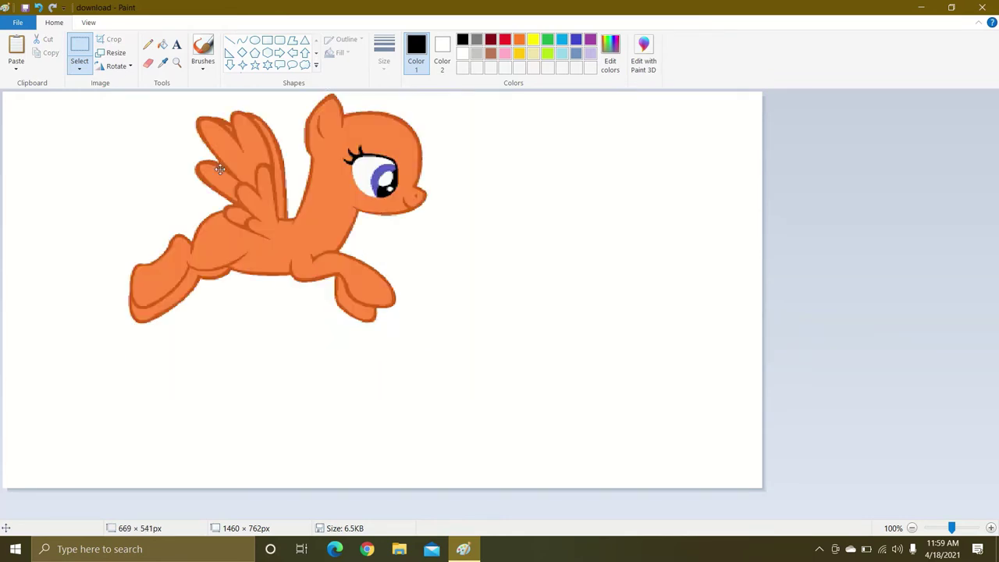
{"action": "left_click_drag", "start_coordinate": [220, 168], "coordinate": [327, 273]}
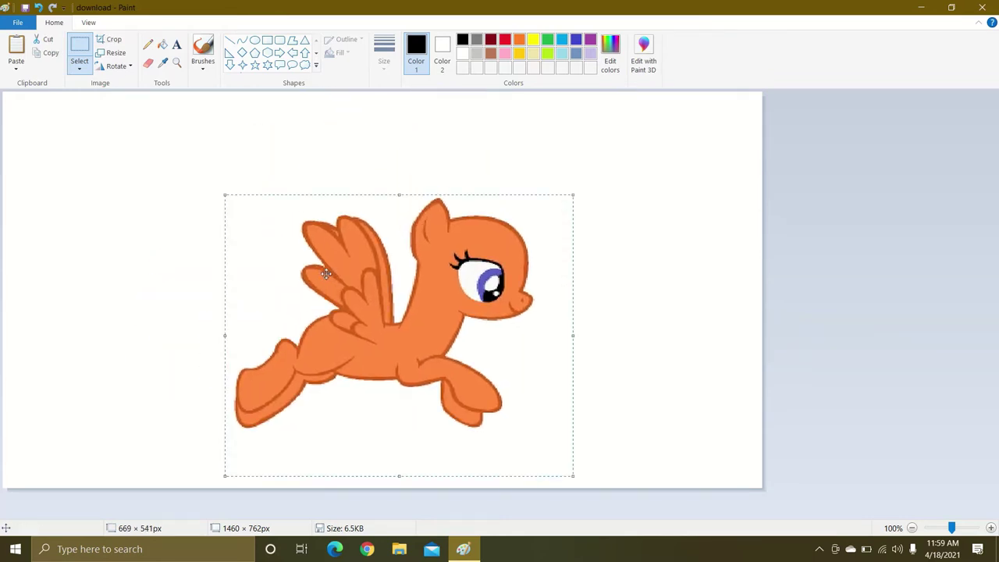
{"action": "key", "text": "Delete"}
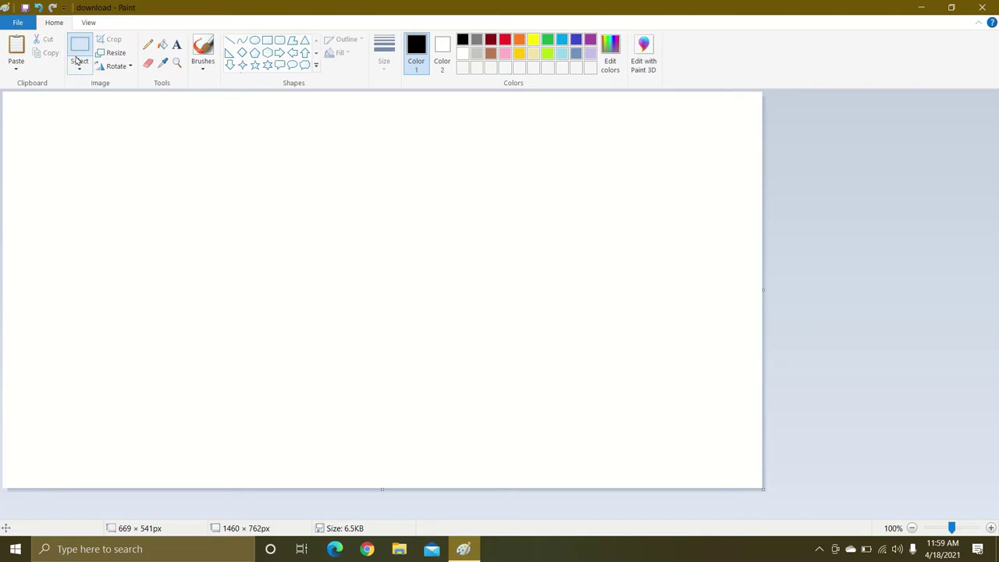
{"action": "left_click", "coordinate": [16, 46]}
{"action": "left_click_drag", "start_coordinate": [74, 132], "coordinate": [402, 285]}
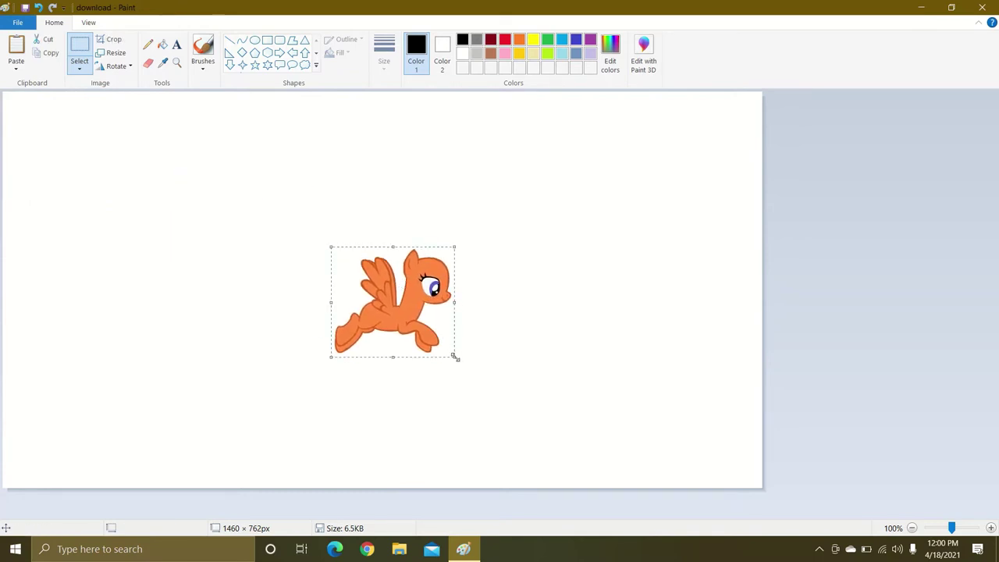
{"action": "left_click_drag", "start_coordinate": [454, 356], "coordinate": [541, 444]}
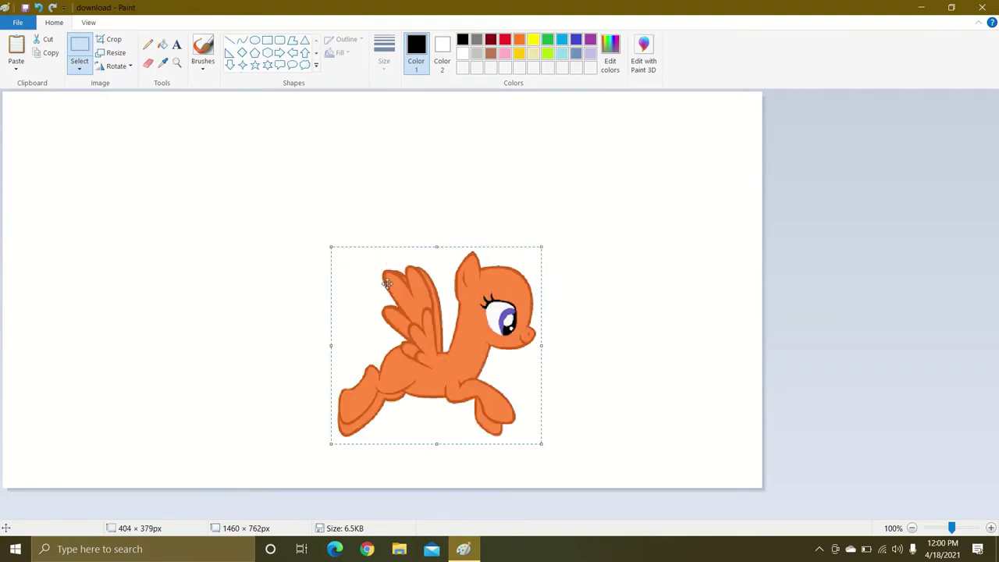
{"action": "left_click_drag", "start_coordinate": [327, 245], "coordinate": [160, 136]}
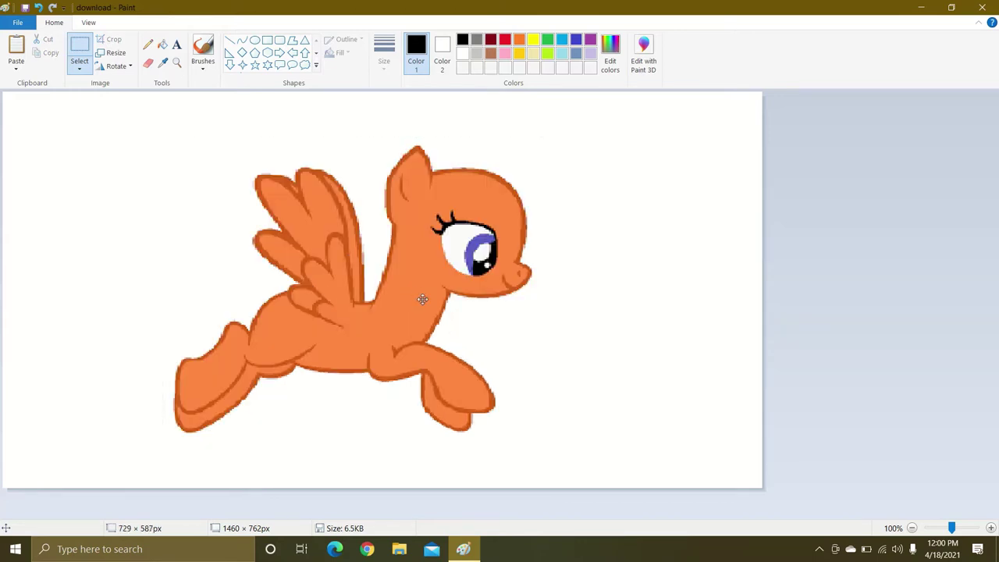
{"action": "left_click_drag", "start_coordinate": [421, 297], "coordinate": [421, 311]}
{"action": "key", "text": "Delete"}
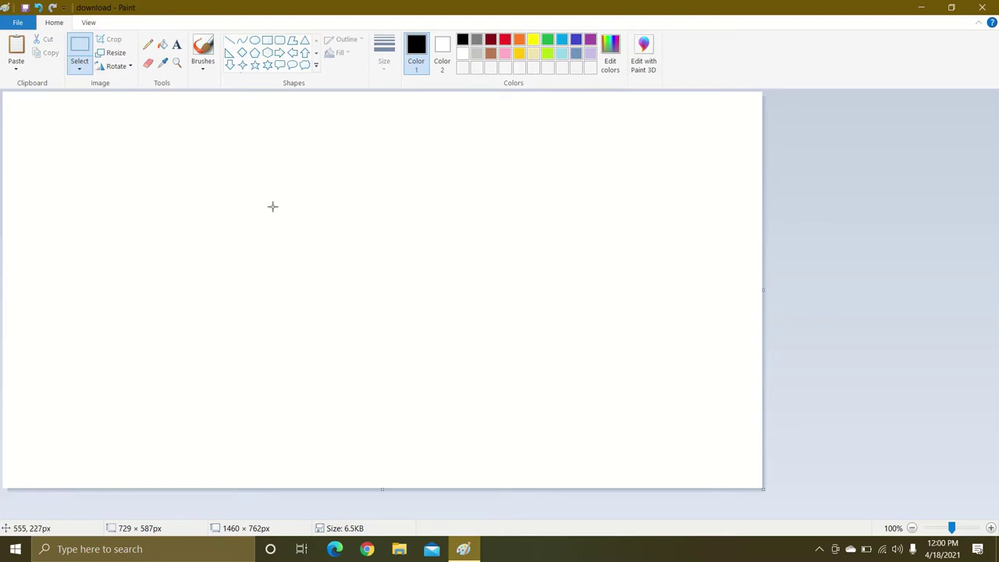
- Reopen the orange pegasus picture "download" from the MLP folder, discarding the unsaved changes
{"action": "left_click", "coordinate": [22, 25]}
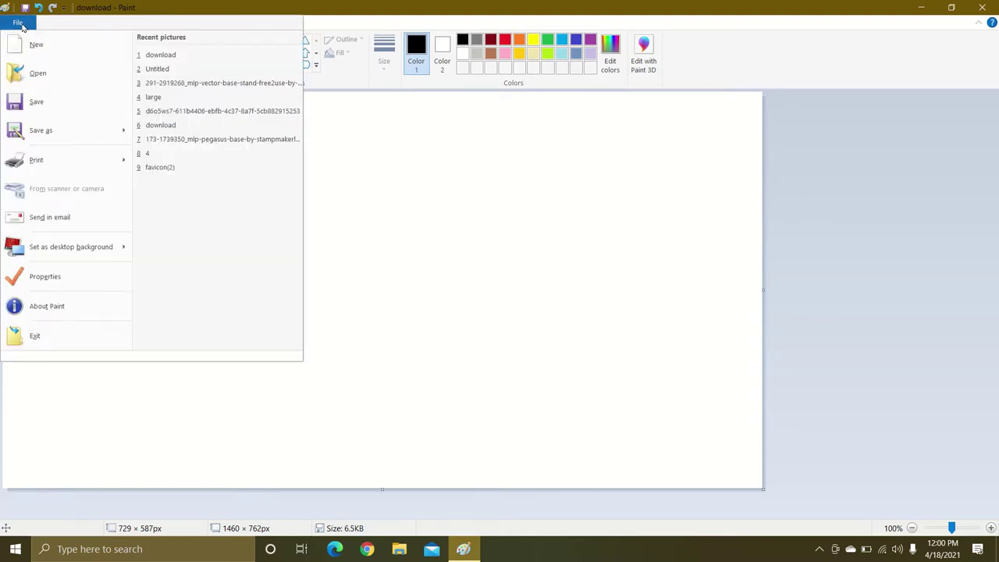
{"action": "left_click", "coordinate": [39, 74]}
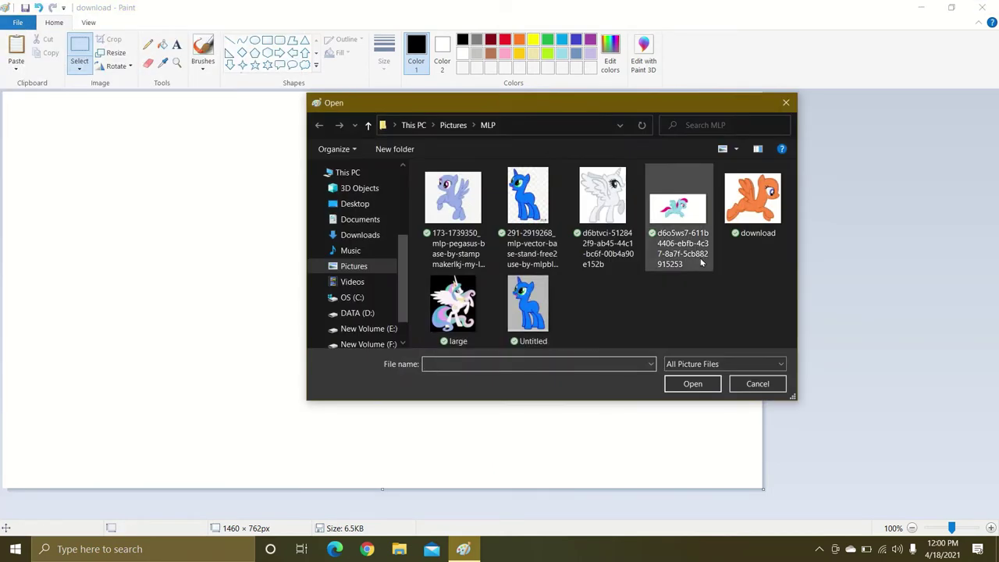
{"action": "left_click", "coordinate": [742, 224]}
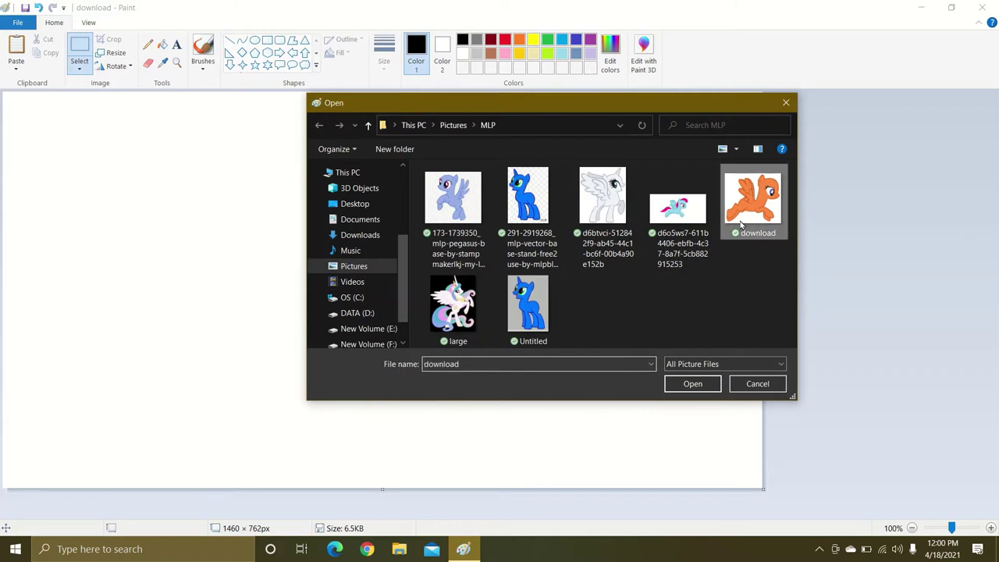
{"action": "left_click", "coordinate": [693, 384]}
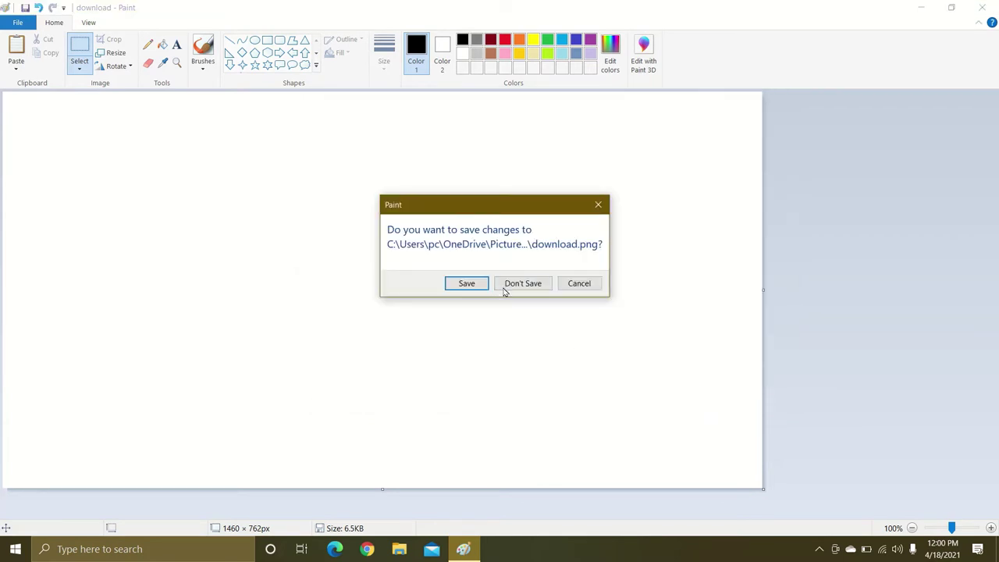
{"action": "left_click", "coordinate": [509, 286]}
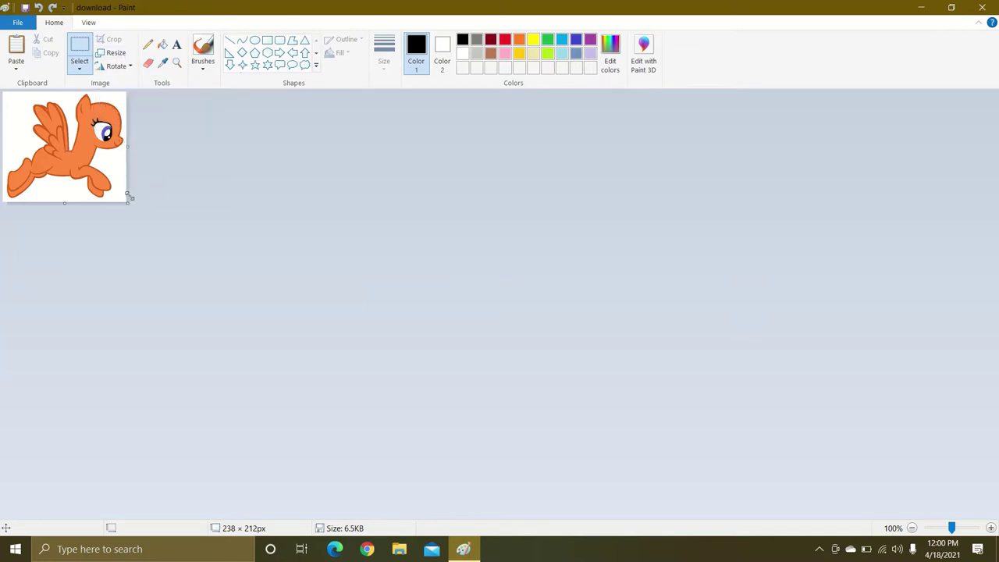
- Extend the canvas to about 1664 × 805 px and enlarge the pony to about 892 × 724 px near the canvas centre
{"action": "left_click_drag", "start_coordinate": [130, 204], "coordinate": [868, 511]}
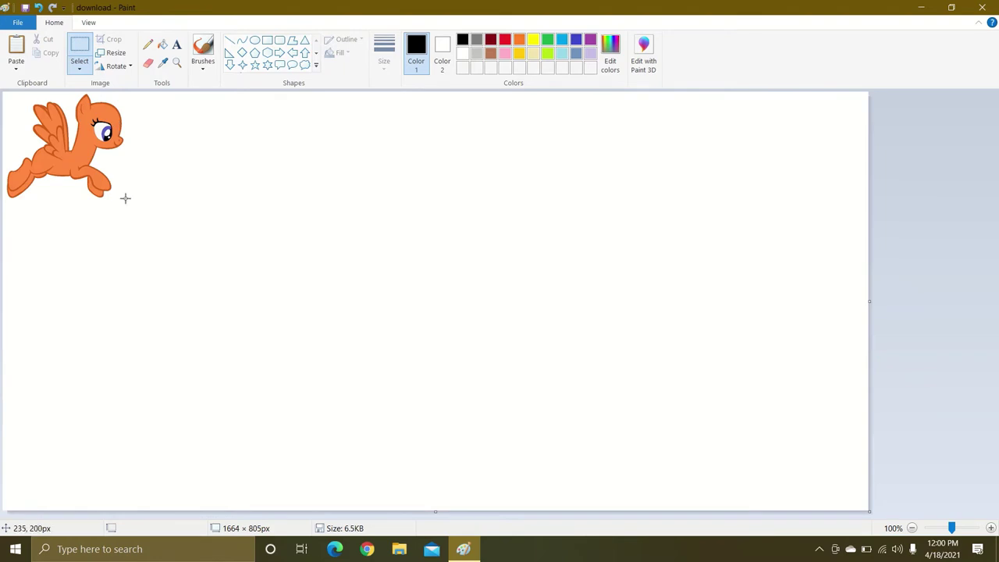
{"action": "left_click_drag", "start_coordinate": [132, 209], "coordinate": [2, 88]}
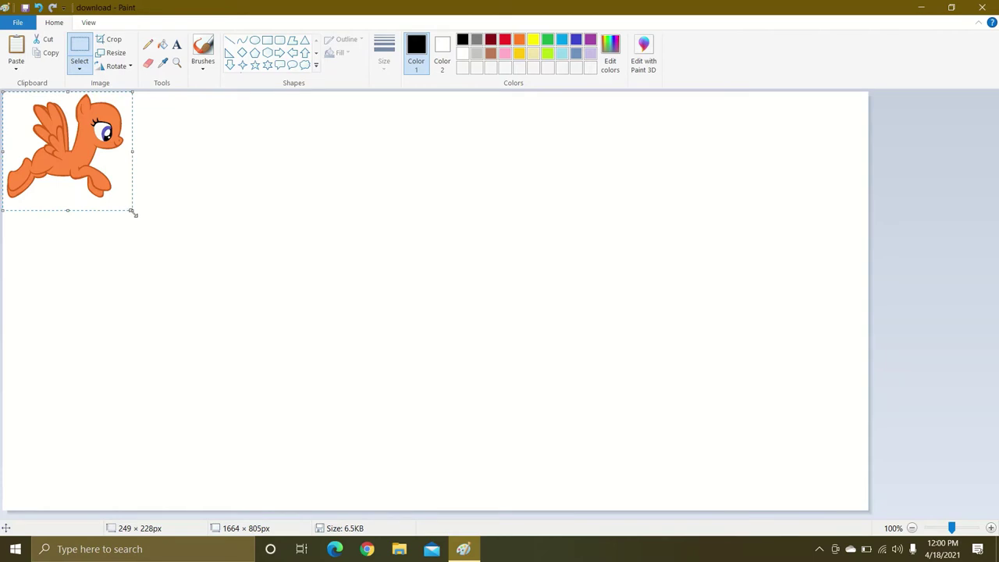
{"action": "left_click_drag", "start_coordinate": [141, 220], "coordinate": [495, 468]}
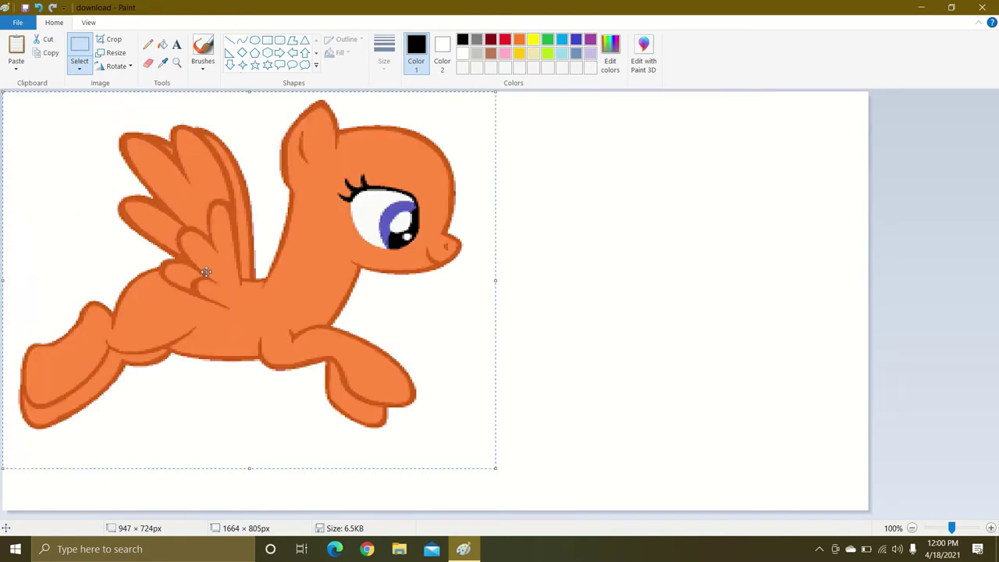
{"action": "left_click_drag", "start_coordinate": [204, 271], "coordinate": [407, 295]}
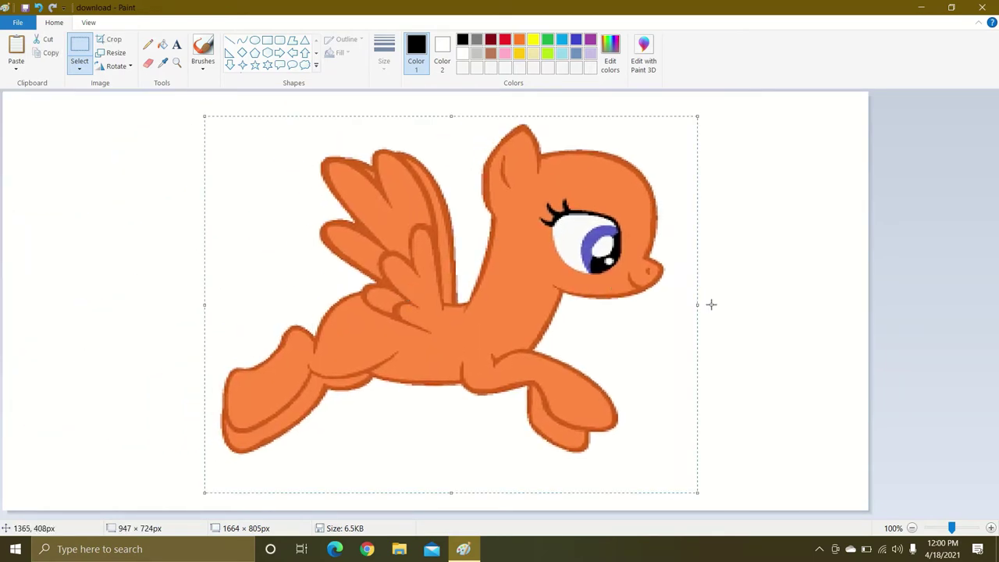
{"action": "left_click_drag", "start_coordinate": [701, 307], "coordinate": [669, 310]}
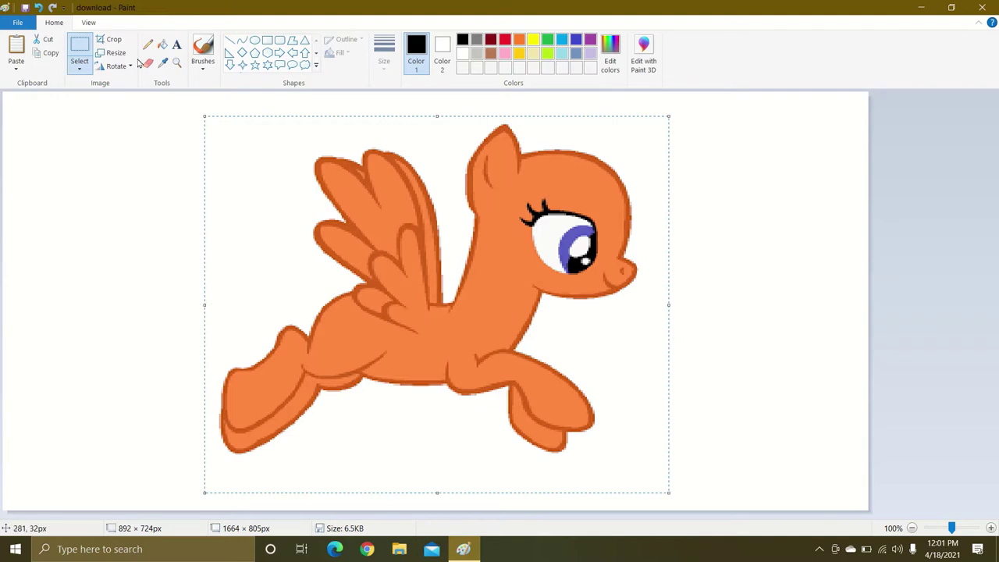
- Trace the top of the pony's head from the ear to the muzzle with a black Curve line
{"action": "left_click", "coordinate": [241, 48]}
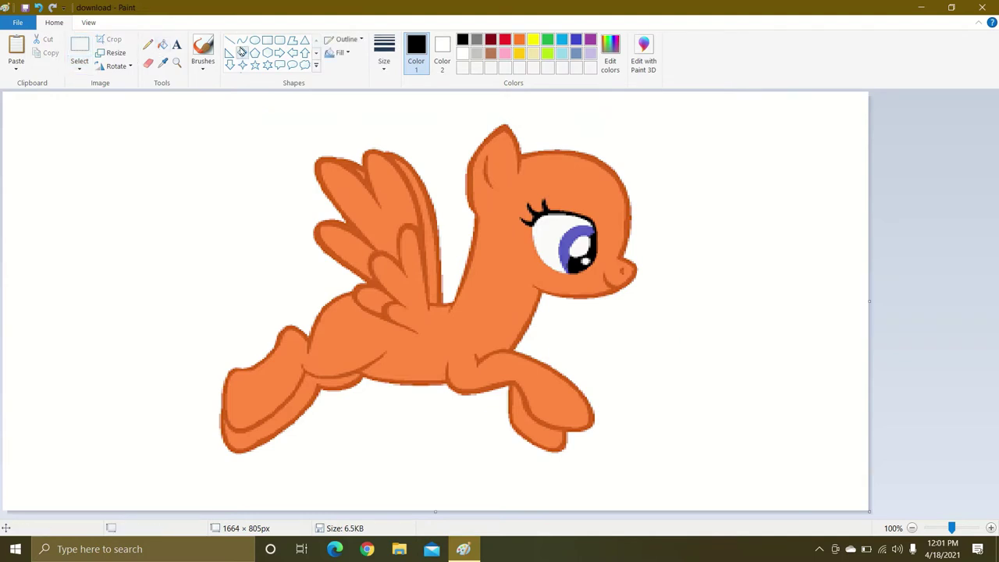
{"action": "left_click", "coordinate": [242, 41]}
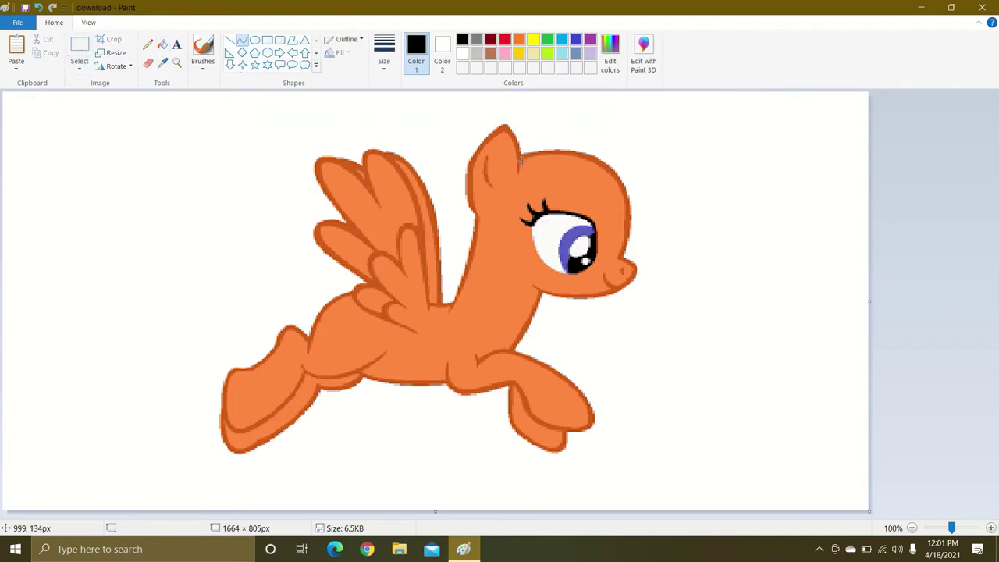
{"action": "left_click_drag", "start_coordinate": [519, 160], "coordinate": [622, 257]}
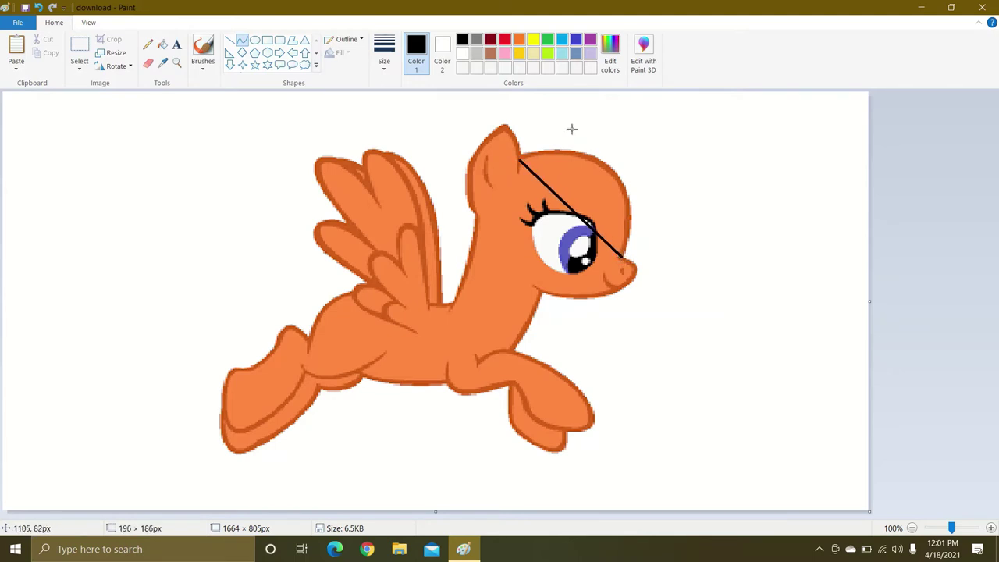
{"action": "left_click_drag", "start_coordinate": [571, 151], "coordinate": [647, 160]}
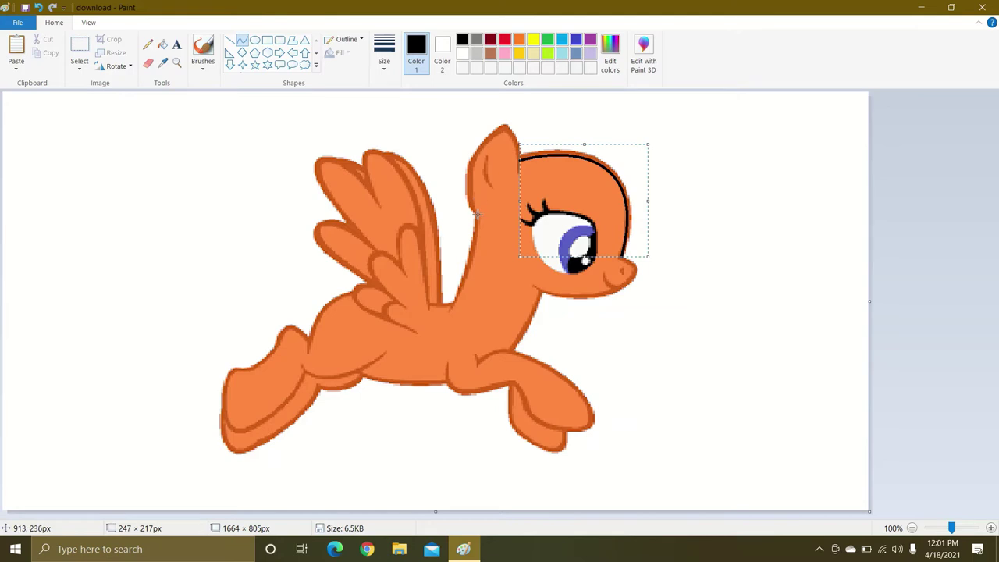
- Trace the back and front edges of the pony's ear with black curves meeting at its tip
{"action": "left_click_drag", "start_coordinate": [477, 213], "coordinate": [473, 133]}
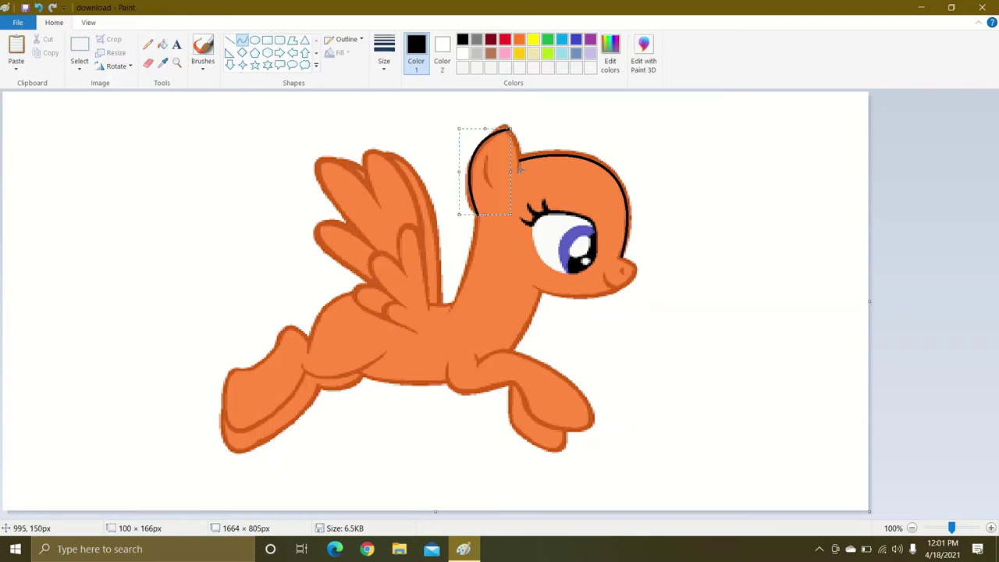
{"action": "left_click", "coordinate": [519, 168]}
{"action": "left_click_drag", "start_coordinate": [518, 173], "coordinate": [511, 128]}
{"action": "left_click", "coordinate": [519, 137]}
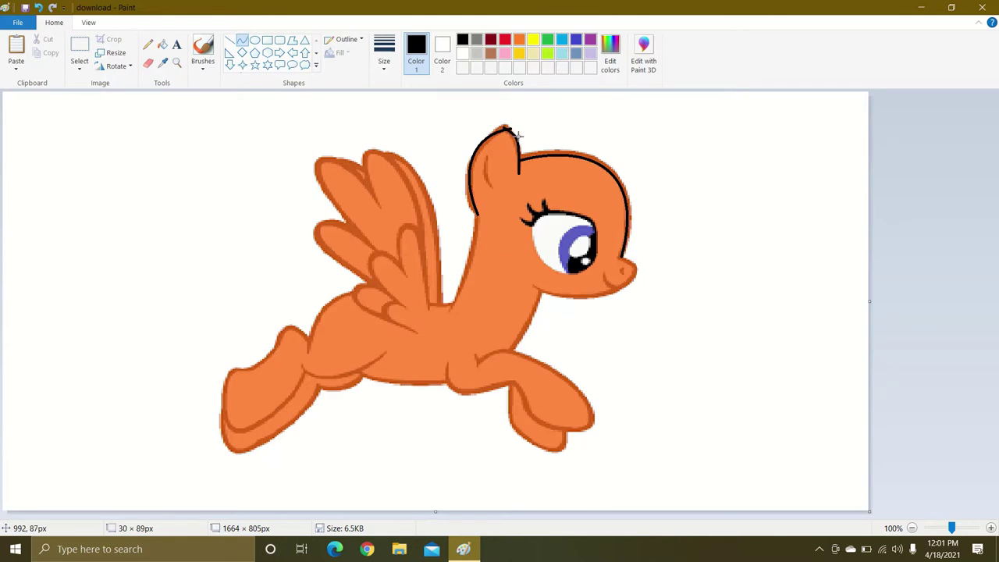
{"action": "left_click_drag", "start_coordinate": [508, 123], "coordinate": [507, 125]}
{"action": "left_click_drag", "start_coordinate": [479, 208], "coordinate": [472, 266]}
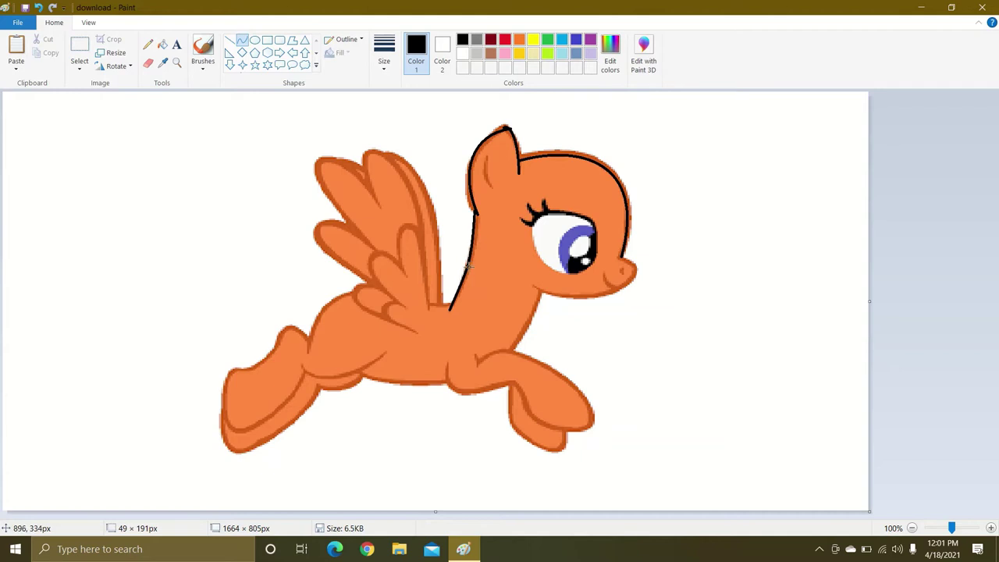
{"action": "left_click_drag", "start_coordinate": [465, 276], "coordinate": [465, 278]}
{"action": "key", "text": "ctrl+z"}
- Trace the back of the neck down to the shoulders and the underside of the jaw with black curves
{"action": "left_click_drag", "start_coordinate": [475, 211], "coordinate": [451, 307]}
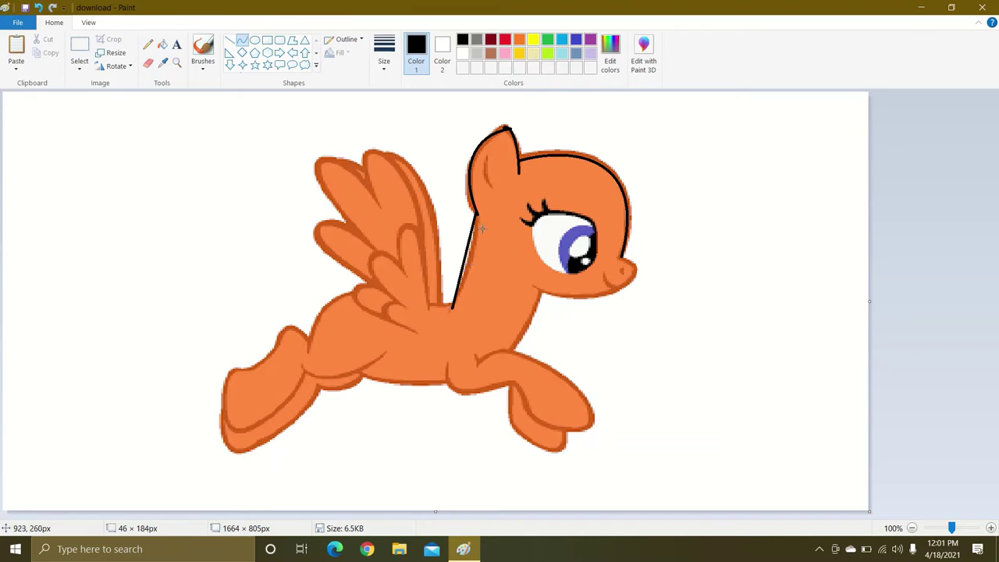
{"action": "left_click_drag", "start_coordinate": [483, 228], "coordinate": [463, 292]}
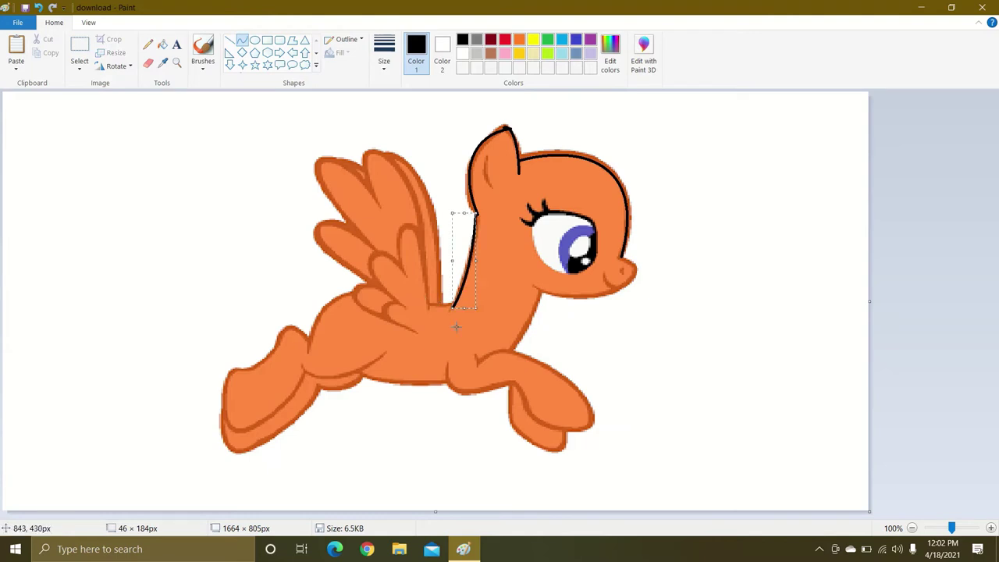
{"action": "left_click_drag", "start_coordinate": [534, 287], "coordinate": [637, 268]}
{"action": "left_click_drag", "start_coordinate": [576, 289], "coordinate": [633, 300]}
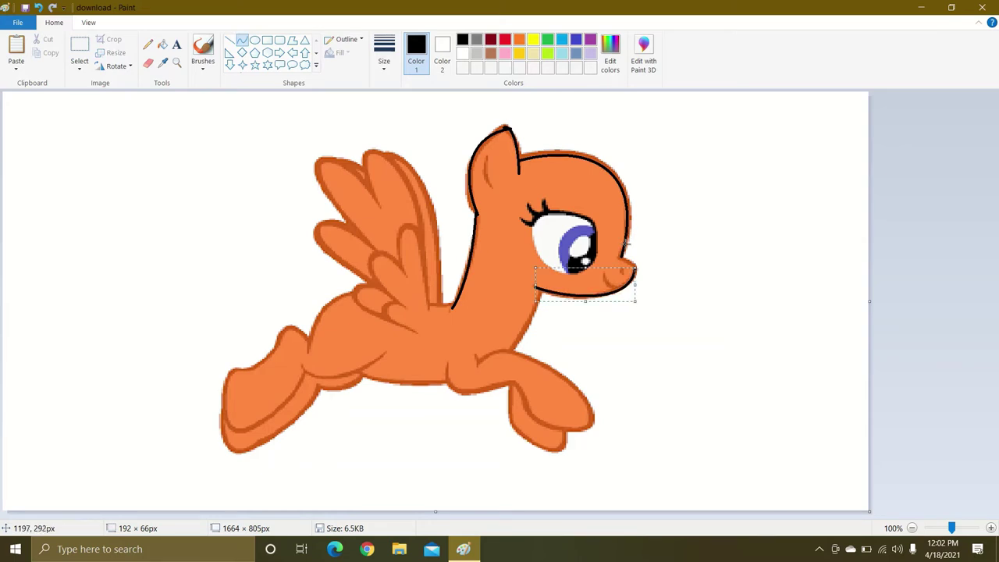
- Trace the top of the nose with a short black curve joining the forehead line to the jaw line
{"action": "mouse_move", "coordinate": [627, 244]}
{"action": "left_mouse_down"}
{"action": "mouse_move", "coordinate": [635, 268]}
{"action": "mouse_move", "coordinate": [625, 260]}
{"action": "left_mouse_up"}
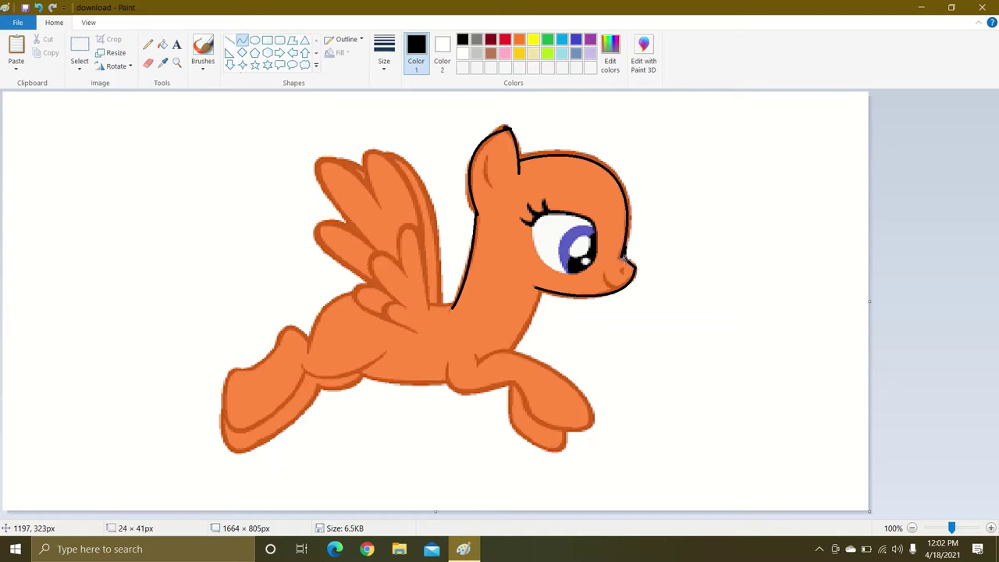
{"action": "left_click_drag", "start_coordinate": [625, 261], "coordinate": [626, 261]}
{"action": "left_click", "coordinate": [660, 273]}
- Trace the short back line between neck and wing, and the wing's outer edge nearest the neck, with black curves
{"action": "mouse_move", "coordinate": [454, 305]}
{"action": "left_mouse_down"}
{"action": "mouse_move", "coordinate": [427, 308]}
{"action": "mouse_move", "coordinate": [435, 302]}
{"action": "left_mouse_up"}
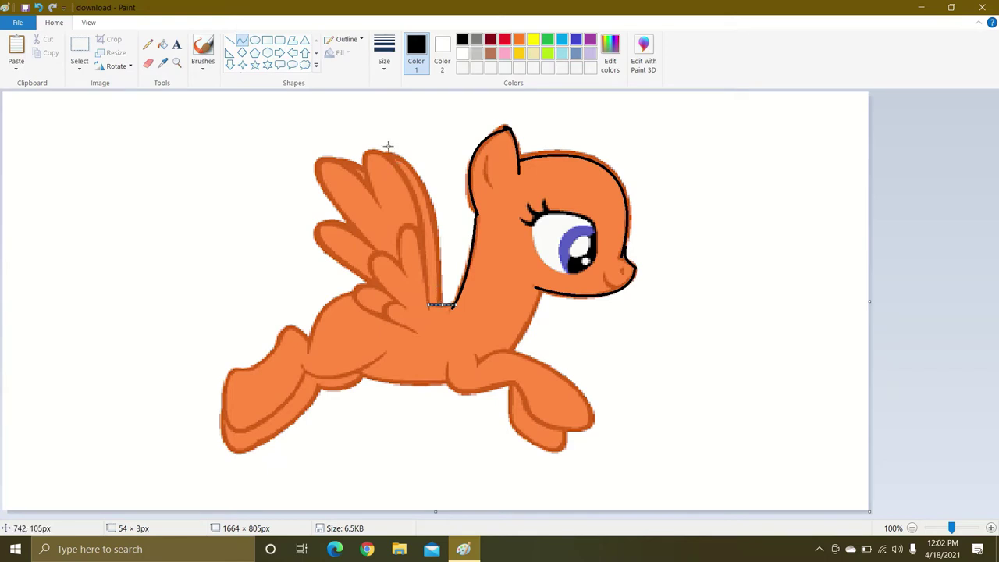
{"action": "left_click_drag", "start_coordinate": [388, 154], "coordinate": [440, 302]}
{"action": "left_click_drag", "start_coordinate": [415, 166], "coordinate": [442, 199]}
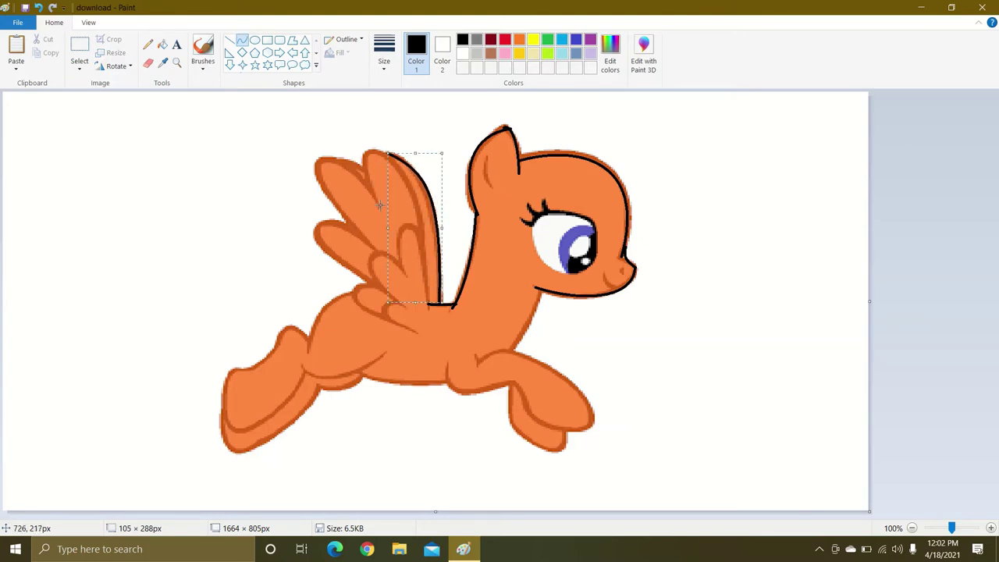
- Trace both edges of the tallest wing feather with black curves, from its notch around the tip and down to the back
{"action": "left_click_drag", "start_coordinate": [380, 205], "coordinate": [360, 149]}
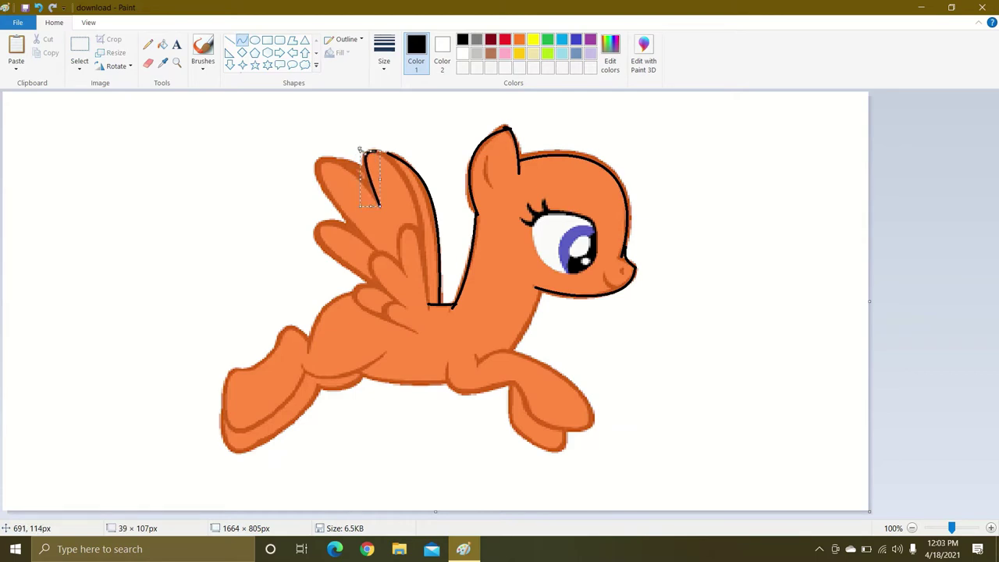
{"action": "key", "text": "ctrl+z"}
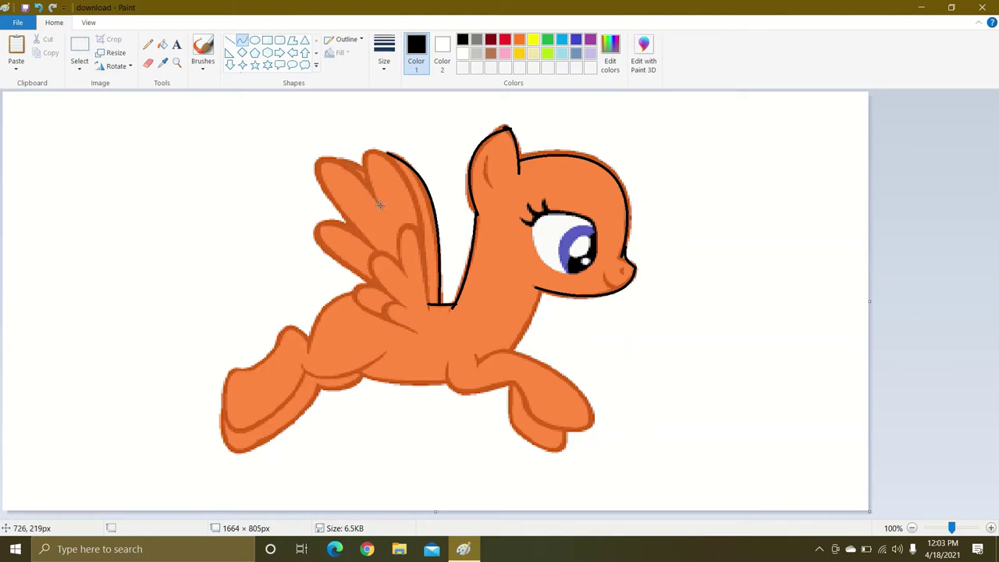
{"action": "left_click_drag", "start_coordinate": [372, 183], "coordinate": [371, 146]}
{"action": "left_click_drag", "start_coordinate": [369, 183], "coordinate": [356, 156]}
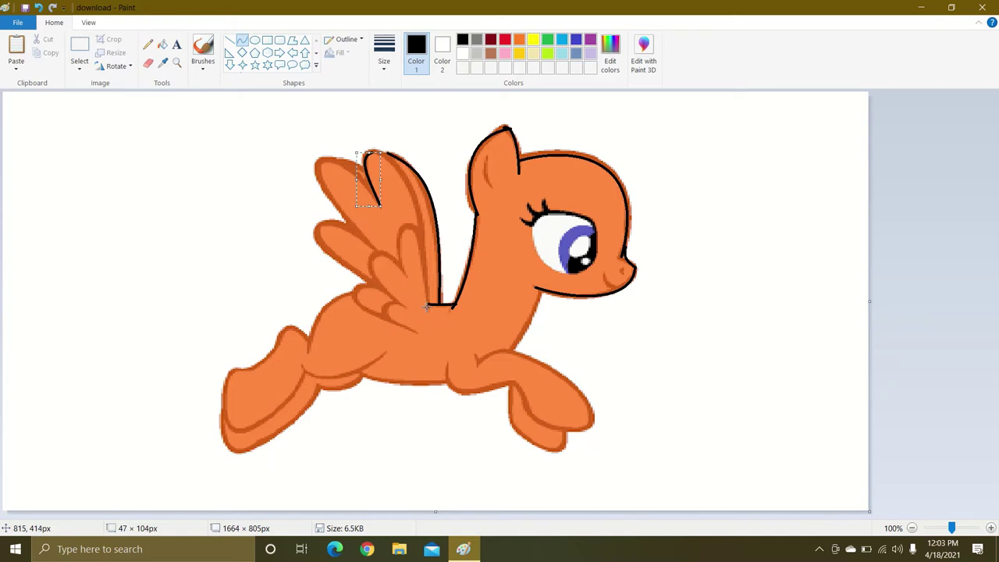
{"action": "left_click_drag", "start_coordinate": [426, 307], "coordinate": [372, 149]}
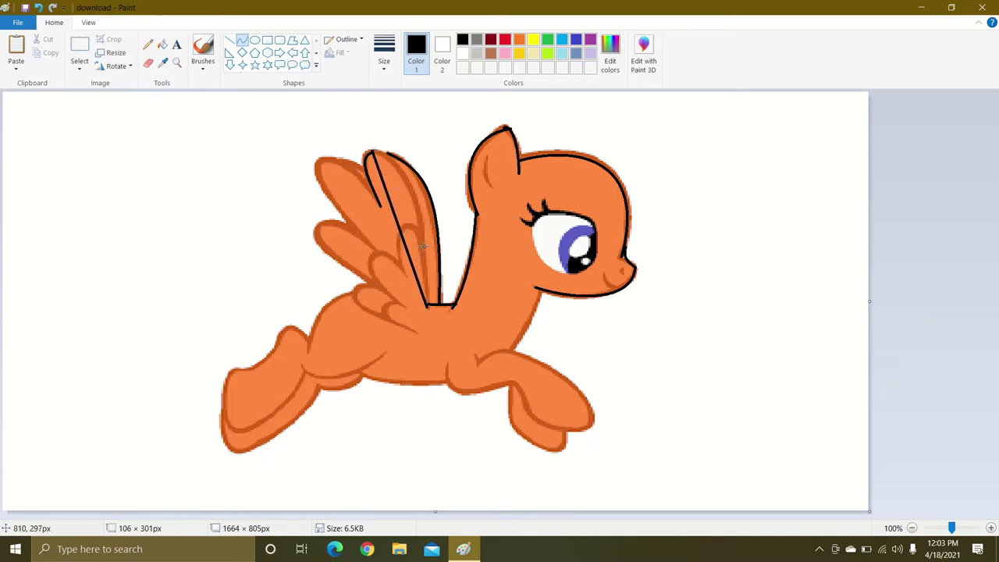
{"action": "left_click_drag", "start_coordinate": [423, 246], "coordinate": [409, 158]}
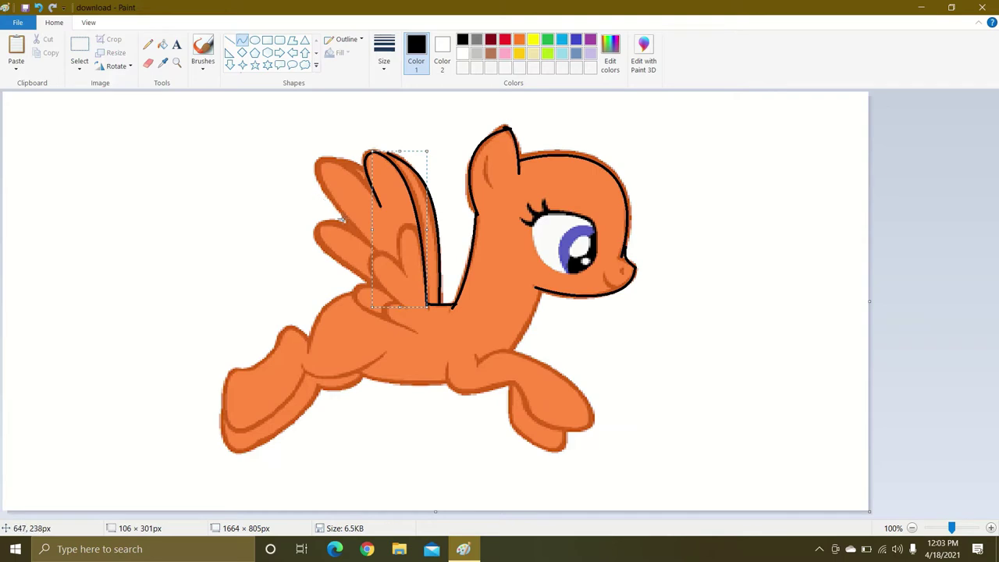
- Trace both edges of the wing's second feather with black curves, from the notch beside the tallest feather around the tip to the next notch
{"action": "left_click", "coordinate": [353, 158]}
{"action": "left_click_drag", "start_coordinate": [369, 190], "coordinate": [326, 143]}
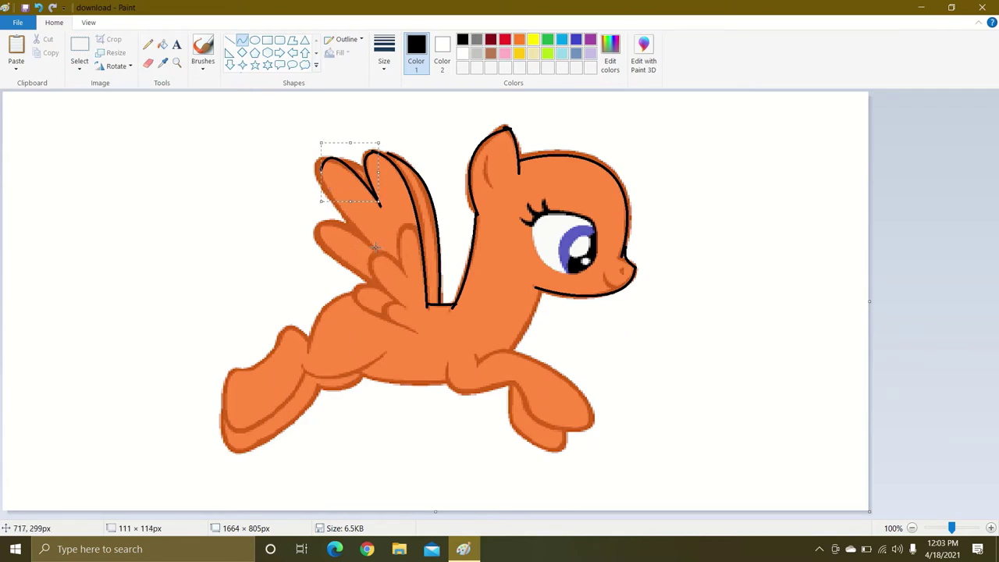
{"action": "mouse_move", "coordinate": [375, 248]}
{"action": "left_mouse_down"}
{"action": "mouse_move", "coordinate": [317, 164]}
{"action": "mouse_move", "coordinate": [315, 184]}
{"action": "left_mouse_up"}
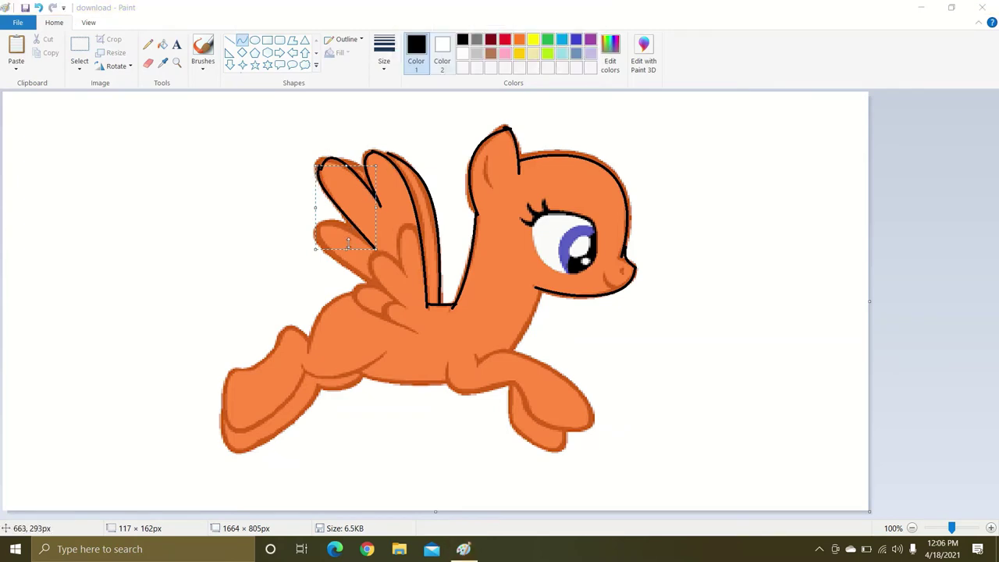
{"action": "left_click", "coordinate": [408, 234]}
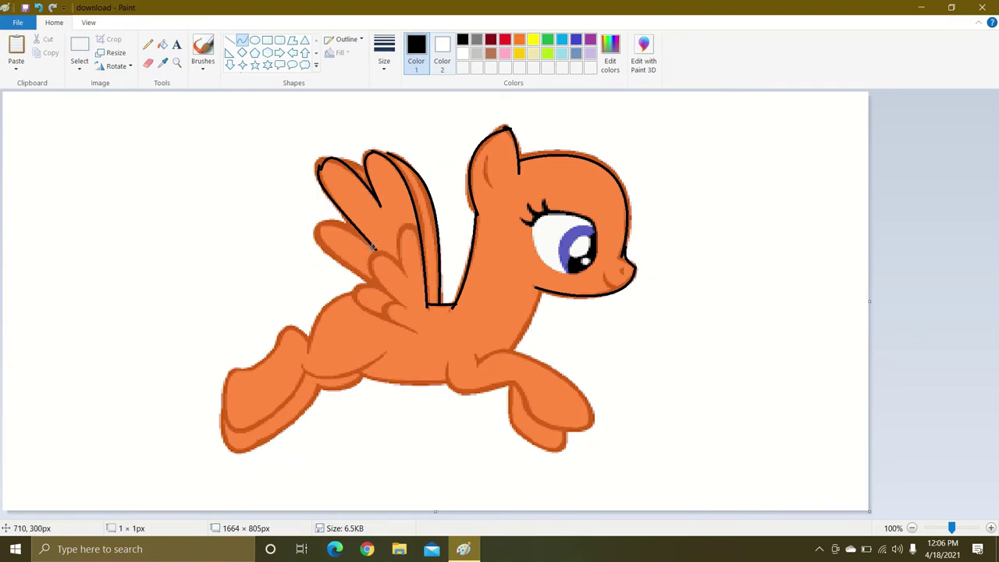
- Trace the upper and lower edges of the wing's lowest long feather with black curves that meet at its tip
{"action": "left_click_drag", "start_coordinate": [373, 249], "coordinate": [316, 217]}
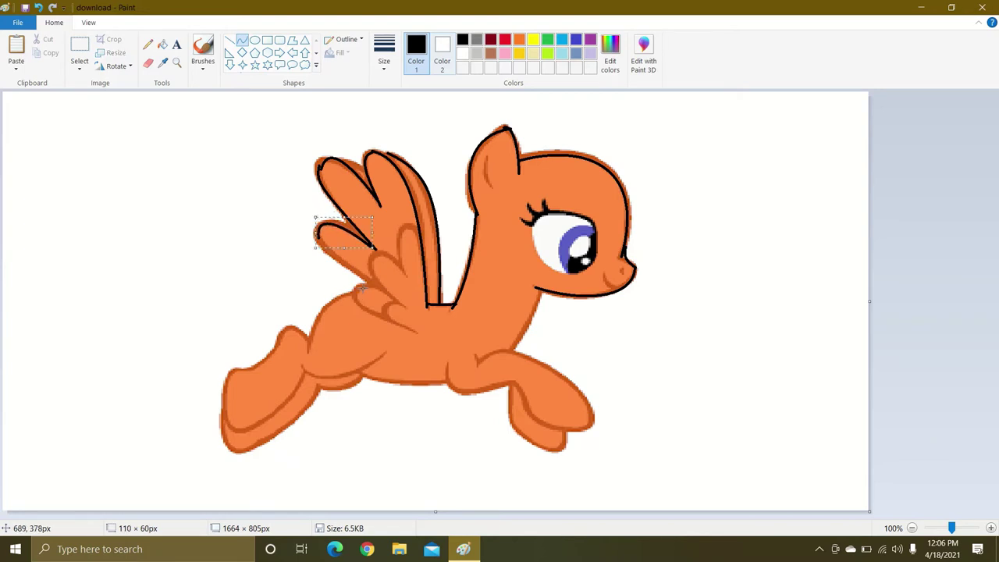
{"action": "left_click_drag", "start_coordinate": [370, 284], "coordinate": [320, 246]}
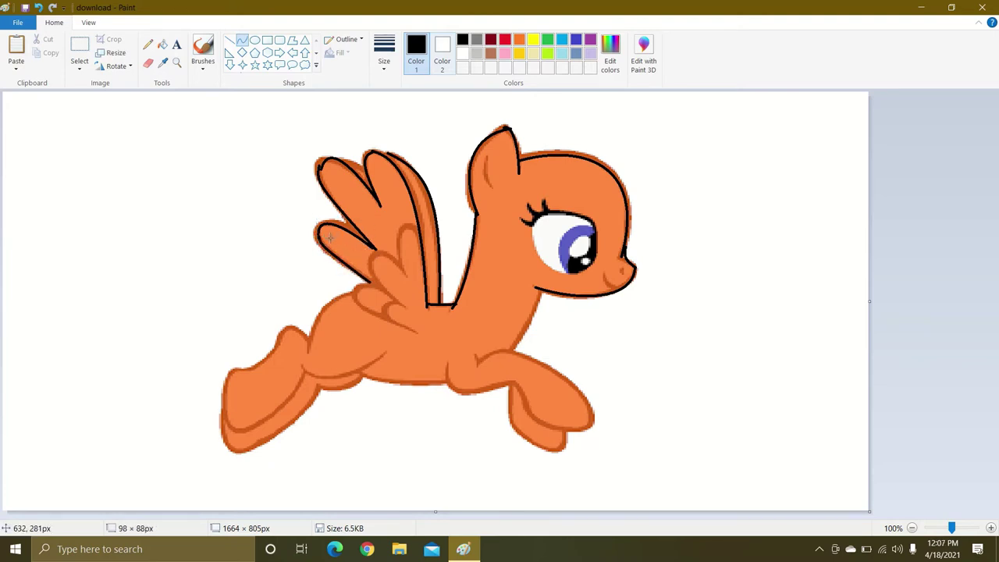
{"action": "left_click_drag", "start_coordinate": [318, 242], "coordinate": [318, 240]}
- Trace the inner ear line and the nostril with short black curves
{"action": "mouse_move", "coordinate": [487, 157]}
{"action": "left_mouse_down"}
{"action": "mouse_move", "coordinate": [493, 189]}
{"action": "mouse_move", "coordinate": [486, 175]}
{"action": "left_mouse_up"}
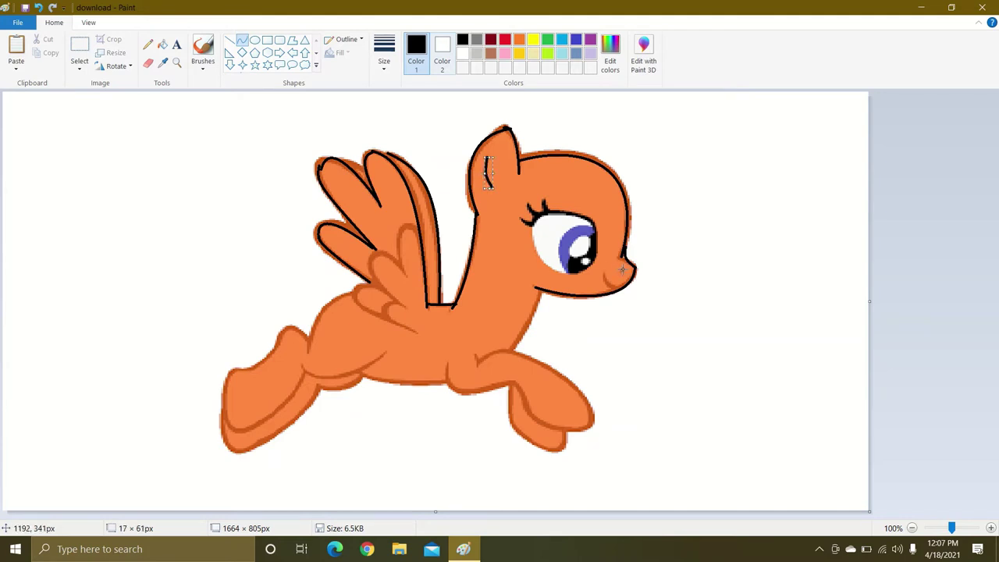
{"action": "left_click", "coordinate": [622, 270]}
{"action": "left_click", "coordinate": [177, 62]}
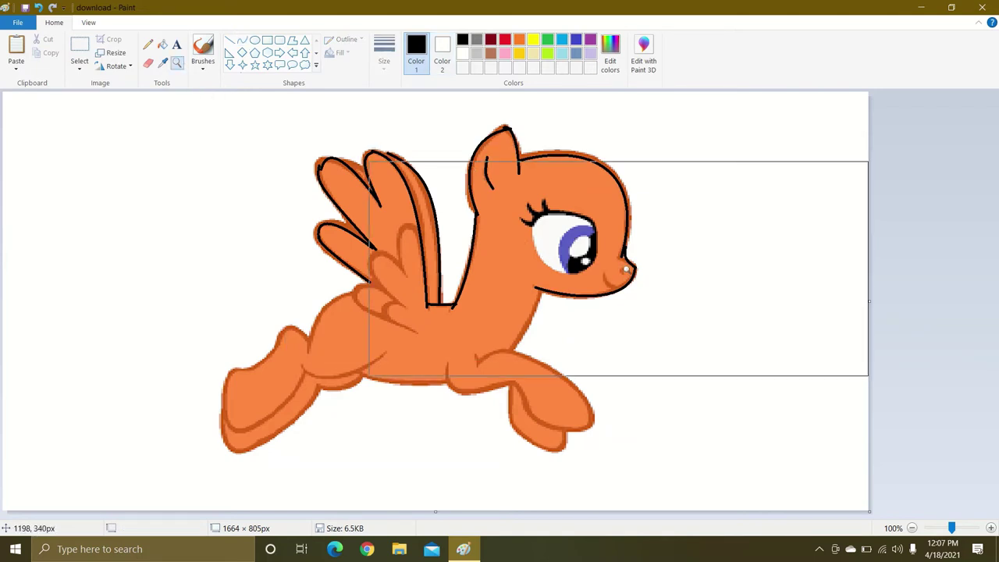
{"action": "left_click", "coordinate": [627, 270]}
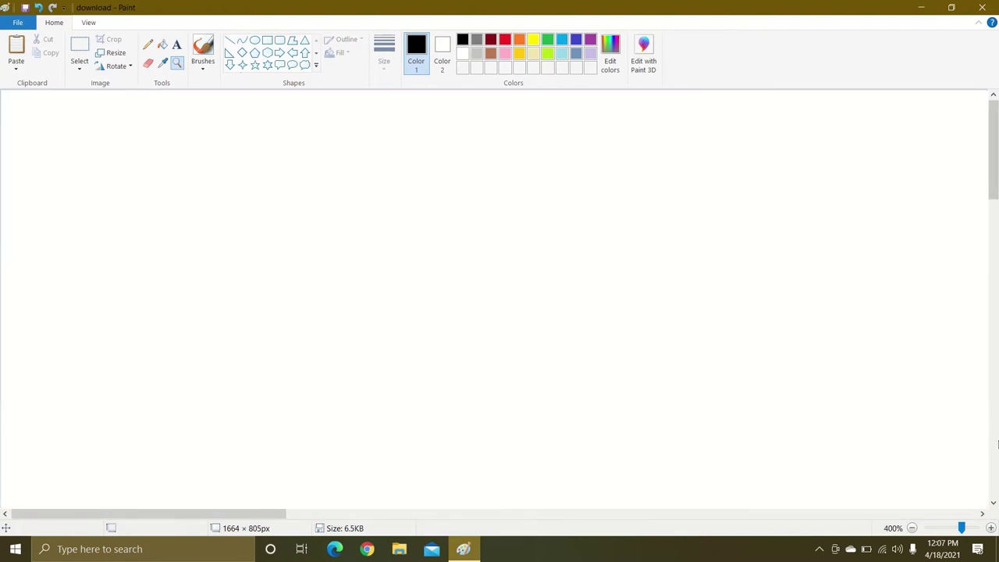
{"action": "left_click", "coordinate": [941, 530]}
{"action": "left_click", "coordinate": [942, 531]}
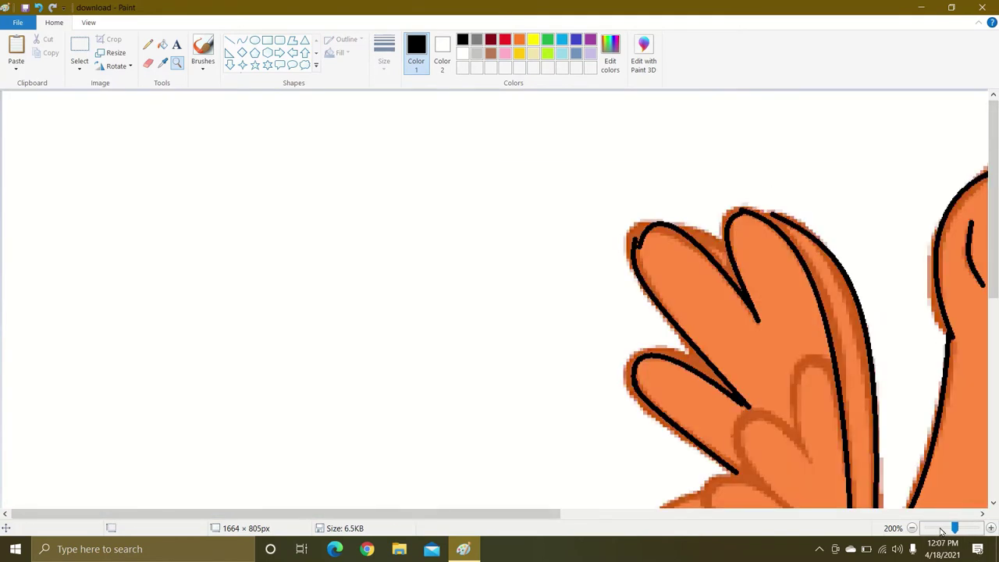
{"action": "left_click", "coordinate": [943, 531]}
{"action": "left_click", "coordinate": [621, 271]}
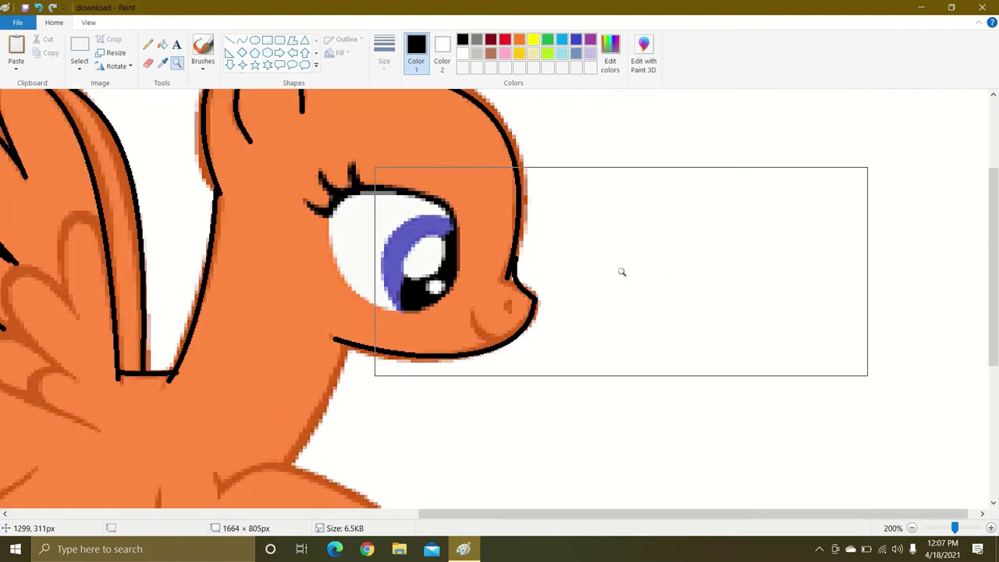
{"action": "left_click", "coordinate": [508, 297]}
{"action": "left_click", "coordinate": [288, 269]}
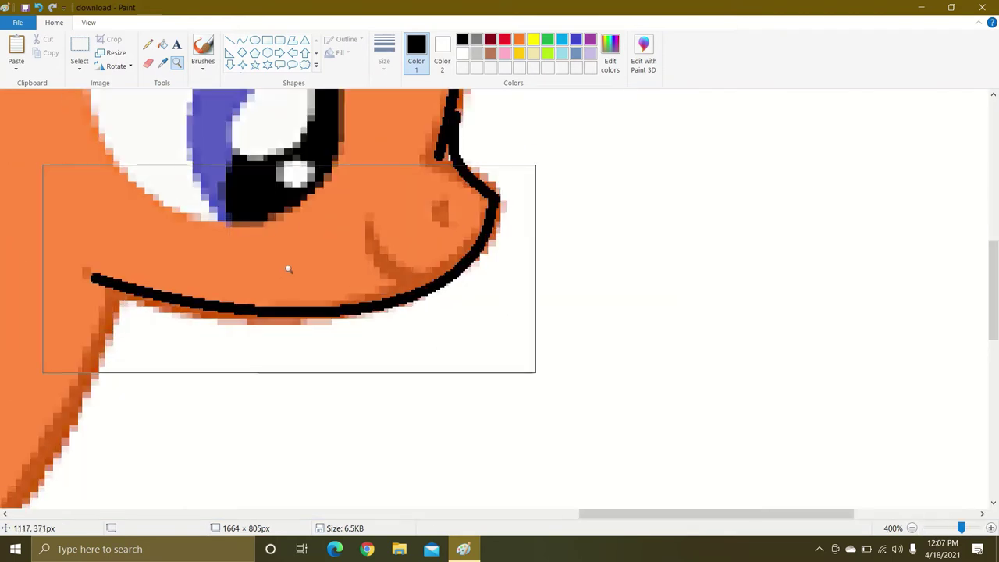
{"action": "left_click", "coordinate": [395, 162]}
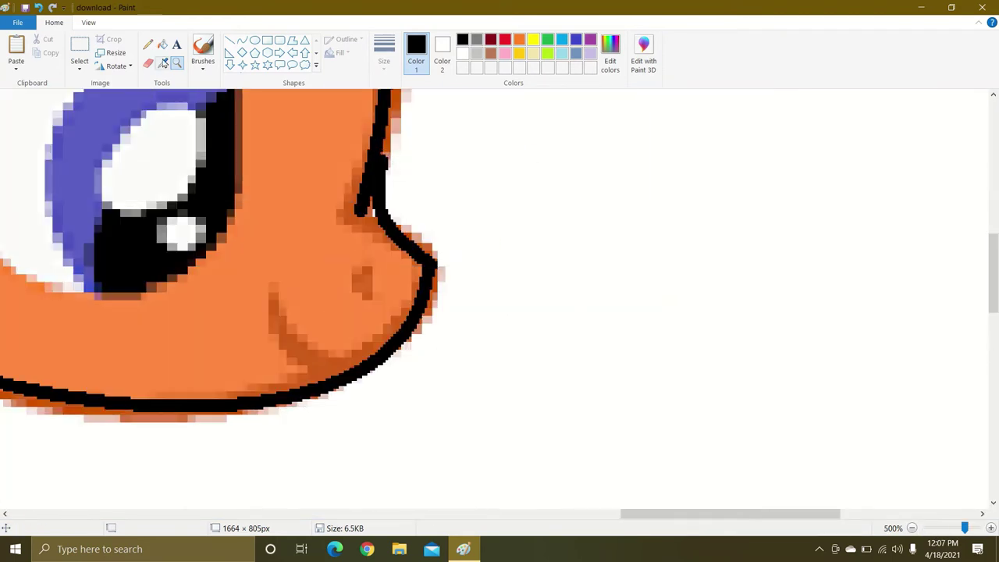
{"action": "left_click", "coordinate": [242, 41]}
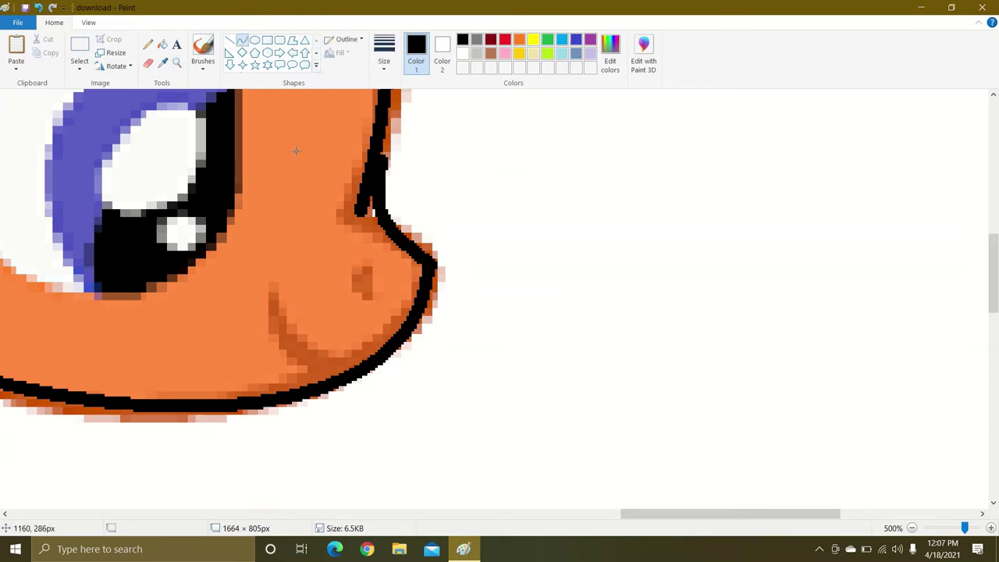
{"action": "mouse_move", "coordinate": [363, 271]}
{"action": "left_mouse_down"}
{"action": "mouse_move", "coordinate": [376, 303]}
{"action": "mouse_move", "coordinate": [357, 290]}
{"action": "left_mouse_up"}
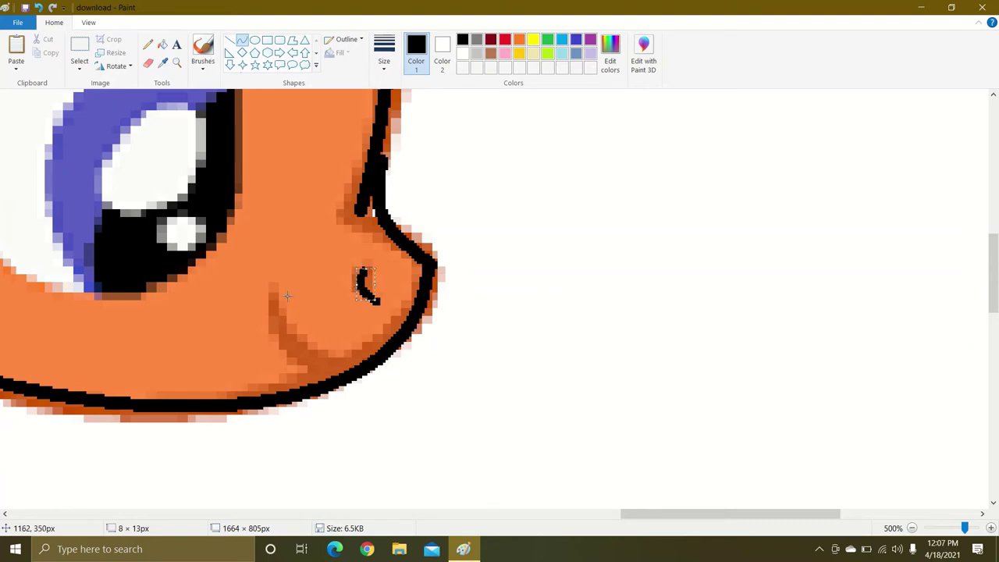
- Outline the smile mark beside the snout with two black curves running from its upper tip down to the jaw line
{"action": "left_click_drag", "start_coordinate": [271, 288], "coordinate": [290, 353]}
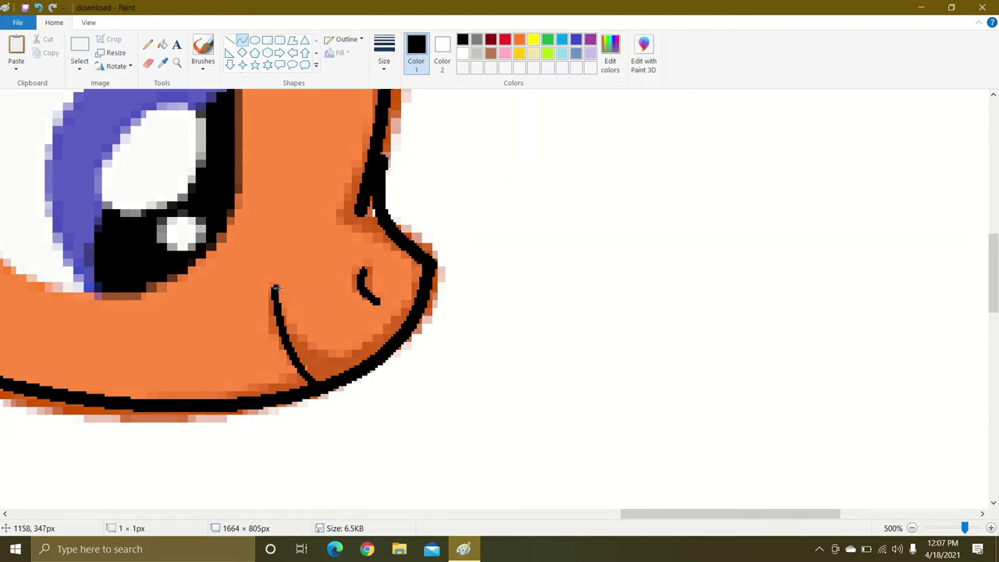
{"action": "left_click_drag", "start_coordinate": [275, 288], "coordinate": [336, 380]}
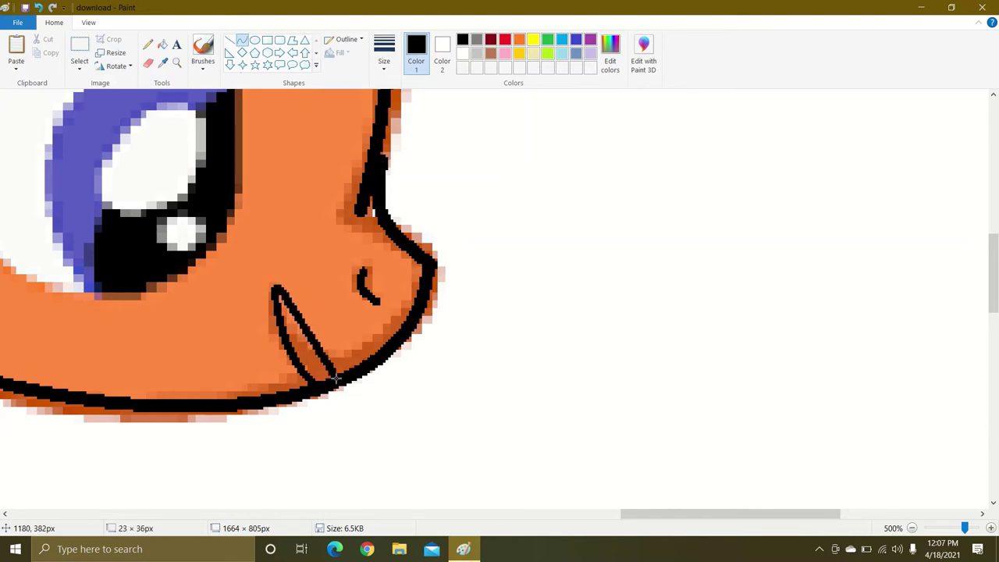
{"action": "left_click_drag", "start_coordinate": [300, 337], "coordinate": [302, 342]}
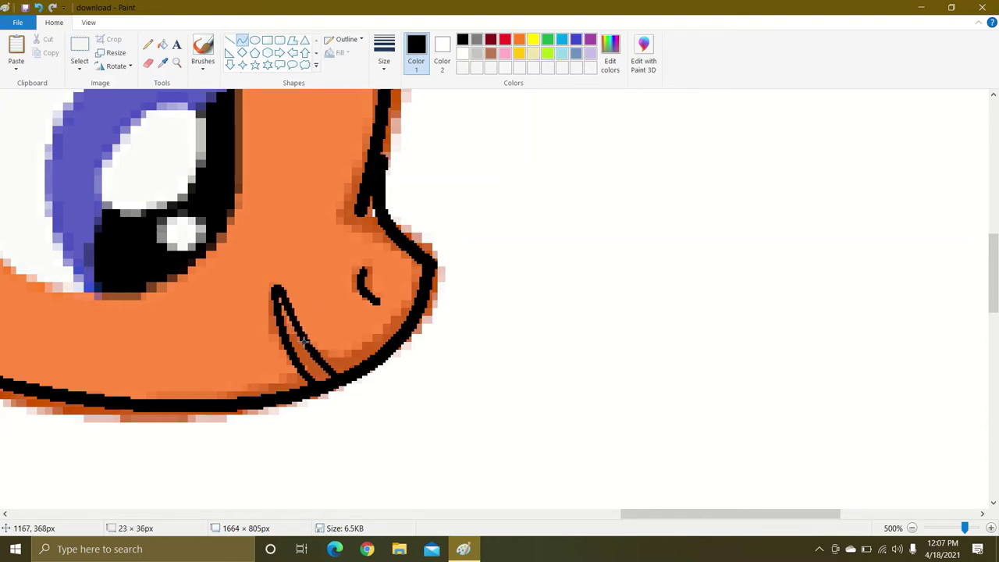
{"action": "left_click", "coordinate": [302, 341]}
{"action": "left_click", "coordinate": [949, 534]}
{"action": "left_click", "coordinate": [948, 534]}
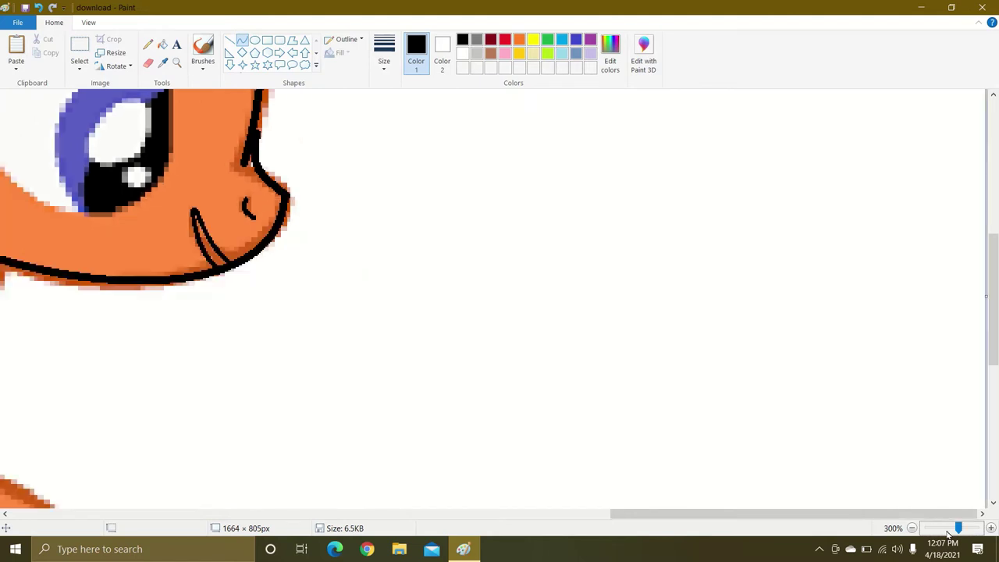
{"action": "scroll", "coordinate": [995, 328], "scroll_direction": "up", "scroll_amount": 3}
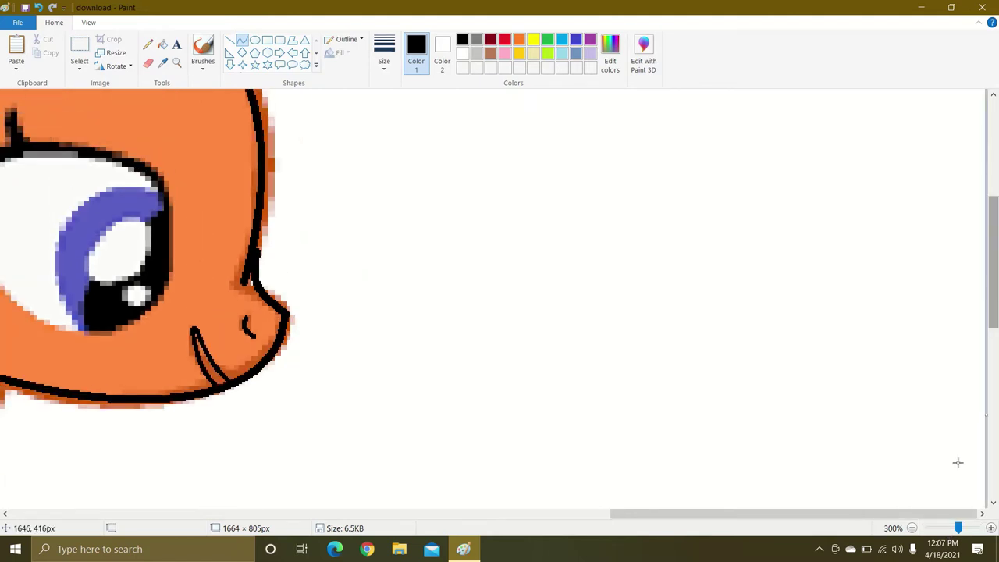
{"action": "left_click_drag", "start_coordinate": [743, 518], "coordinate": [591, 529]}
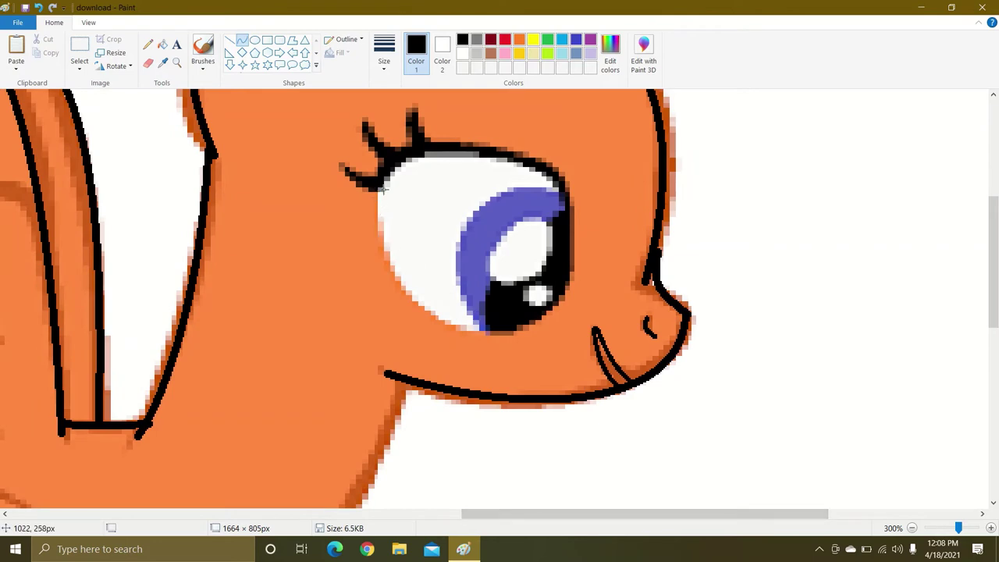
{"action": "mouse_move", "coordinate": [380, 188]}
{"action": "left_mouse_down"}
{"action": "mouse_move", "coordinate": [387, 256]}
{"action": "mouse_move", "coordinate": [557, 330]}
{"action": "mouse_move", "coordinate": [568, 279]}
{"action": "left_mouse_up"}
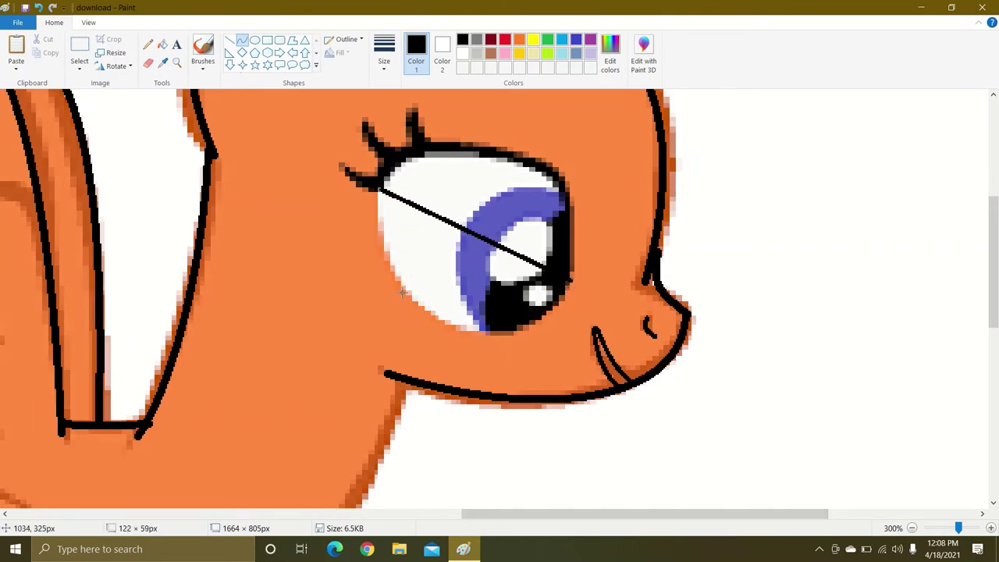
{"action": "left_click_drag", "start_coordinate": [402, 292], "coordinate": [436, 382]}
{"action": "key", "text": "ctrl+z"}
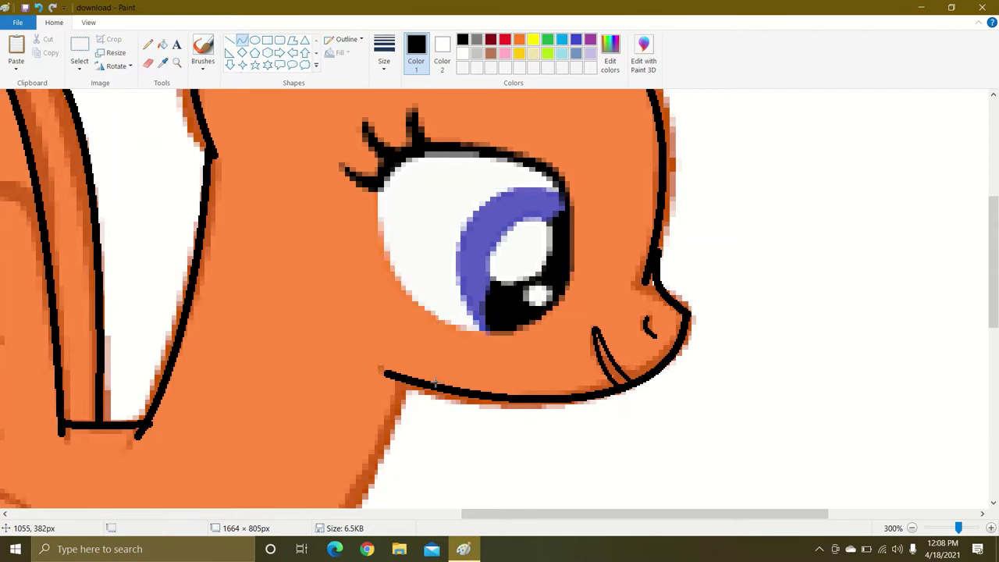
{"action": "left_click_drag", "start_coordinate": [379, 191], "coordinate": [575, 203]}
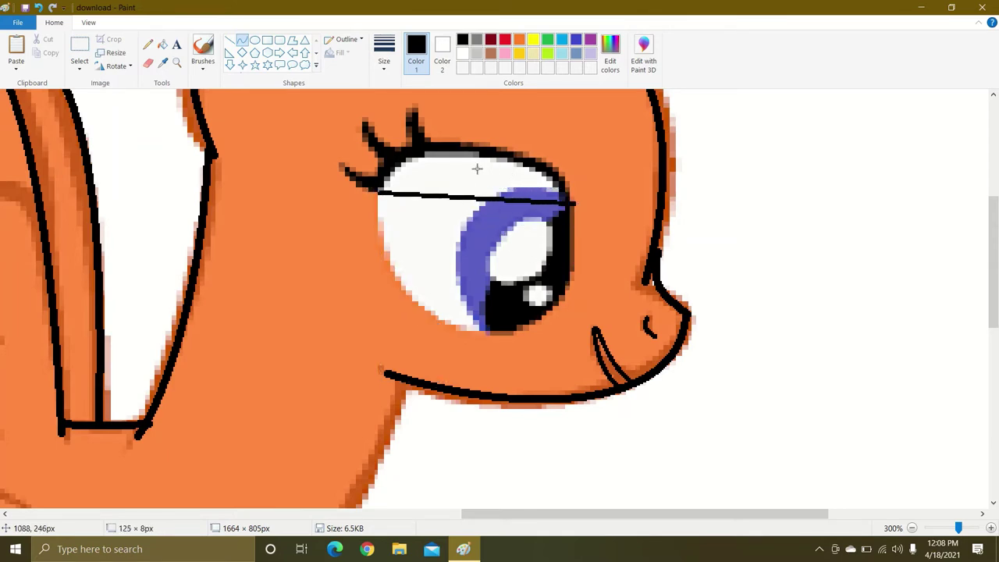
{"action": "left_click_drag", "start_coordinate": [407, 150], "coordinate": [526, 122]}
{"action": "key", "text": "ctrl+z"}
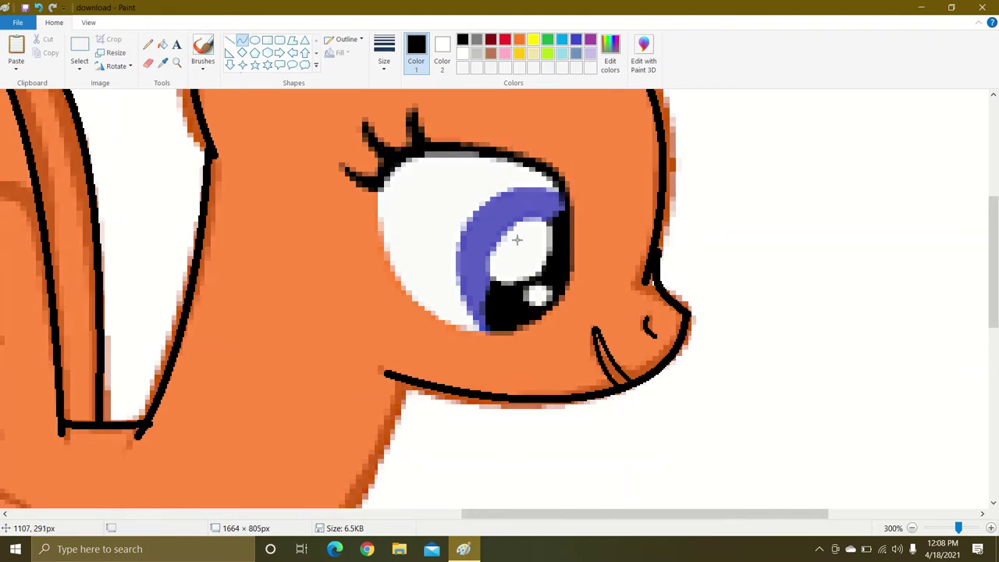
- Trace the eye's upper lid with two black curves, one over the iris side and one reaching the outer corner below the lashes
{"action": "left_click_drag", "start_coordinate": [572, 251], "coordinate": [567, 163]}
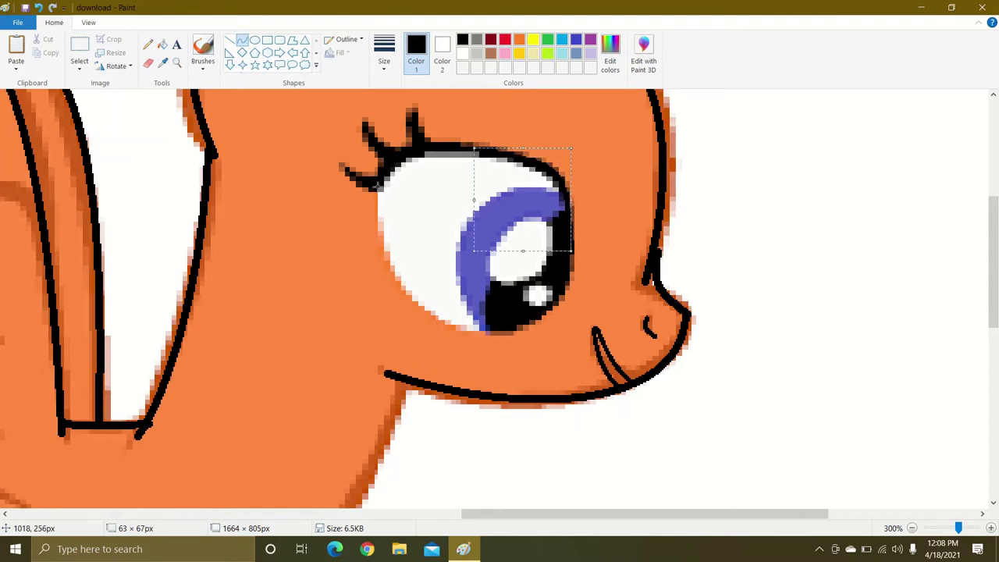
{"action": "left_click", "coordinate": [373, 199]}
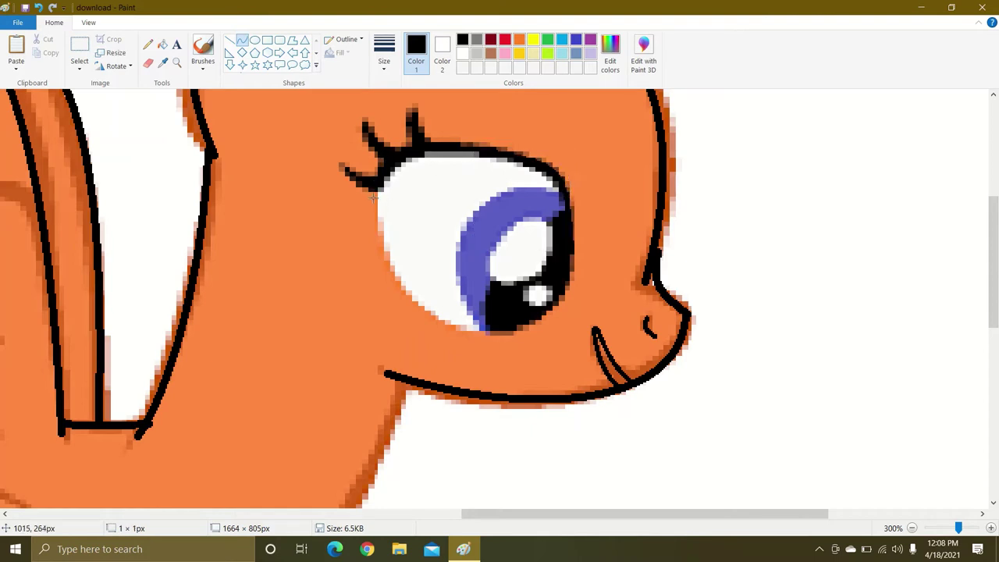
{"action": "mouse_move", "coordinate": [373, 198]}
{"action": "left_mouse_down"}
{"action": "mouse_move", "coordinate": [506, 154]}
{"action": "mouse_move", "coordinate": [495, 154]}
{"action": "left_mouse_up"}
{"action": "left_click_drag", "start_coordinate": [428, 158], "coordinate": [398, 146]}
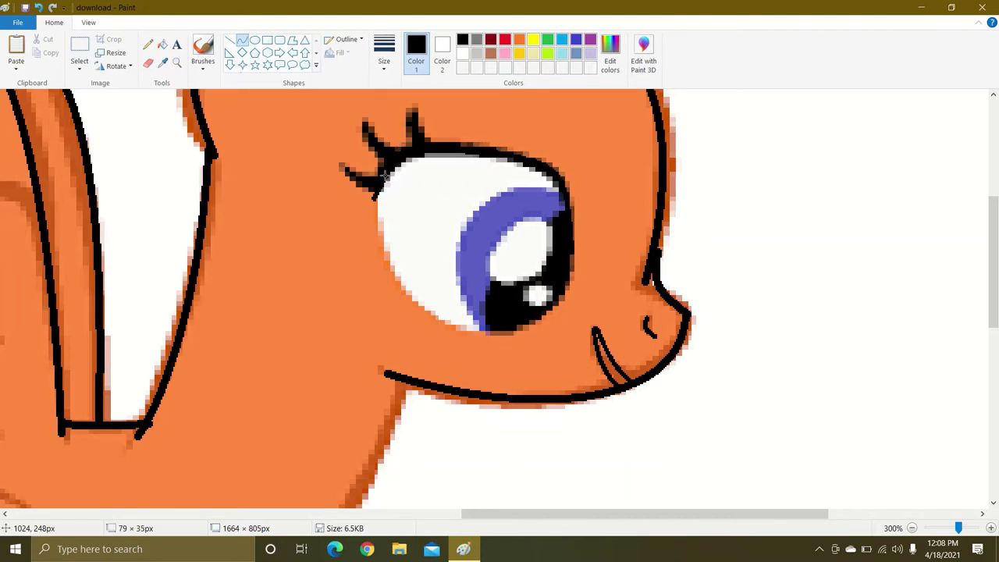
{"action": "left_click_drag", "start_coordinate": [375, 192], "coordinate": [402, 147]}
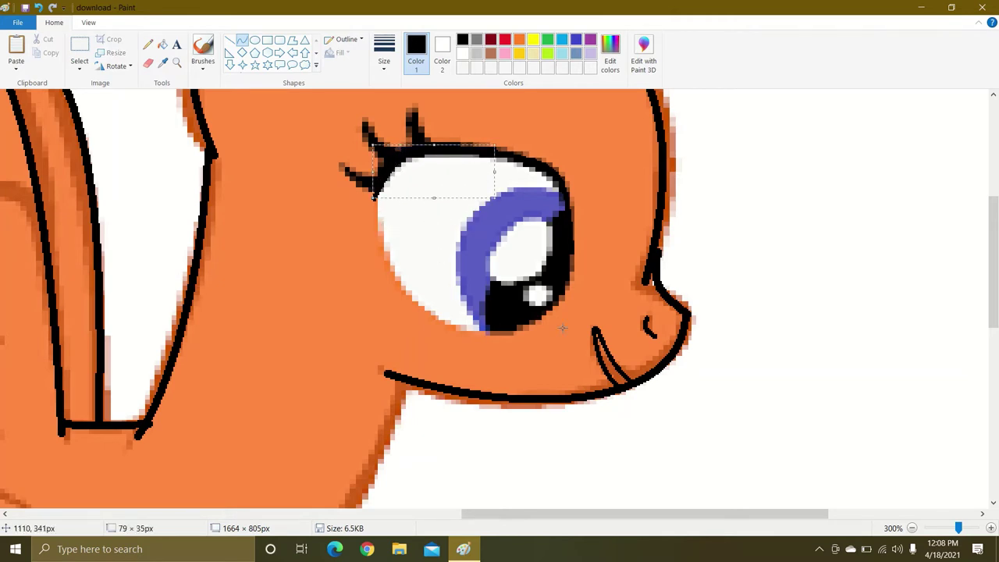
{"action": "left_click_drag", "start_coordinate": [549, 256], "coordinate": [372, 197]}
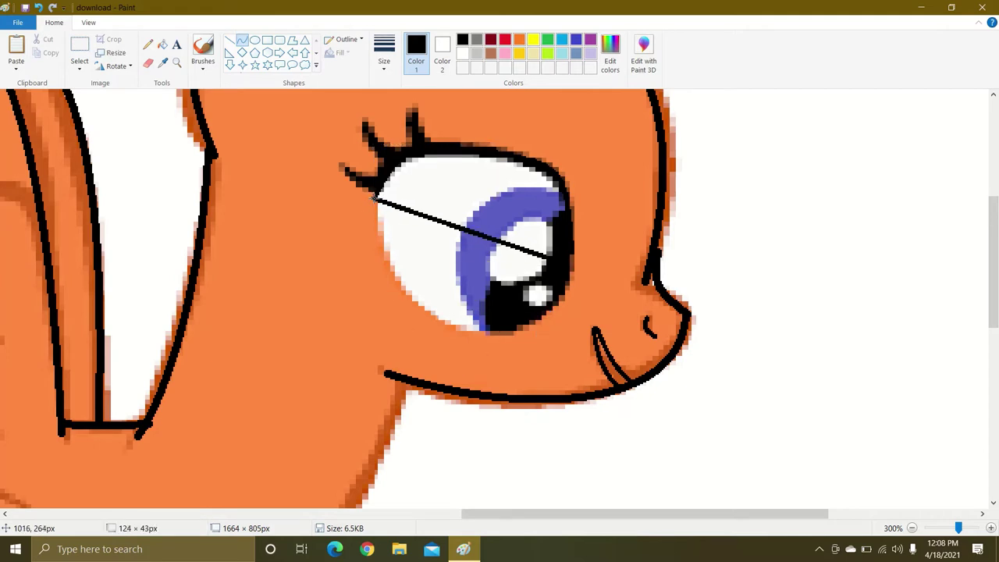
{"action": "left_click_drag", "start_coordinate": [498, 277], "coordinate": [518, 357]}
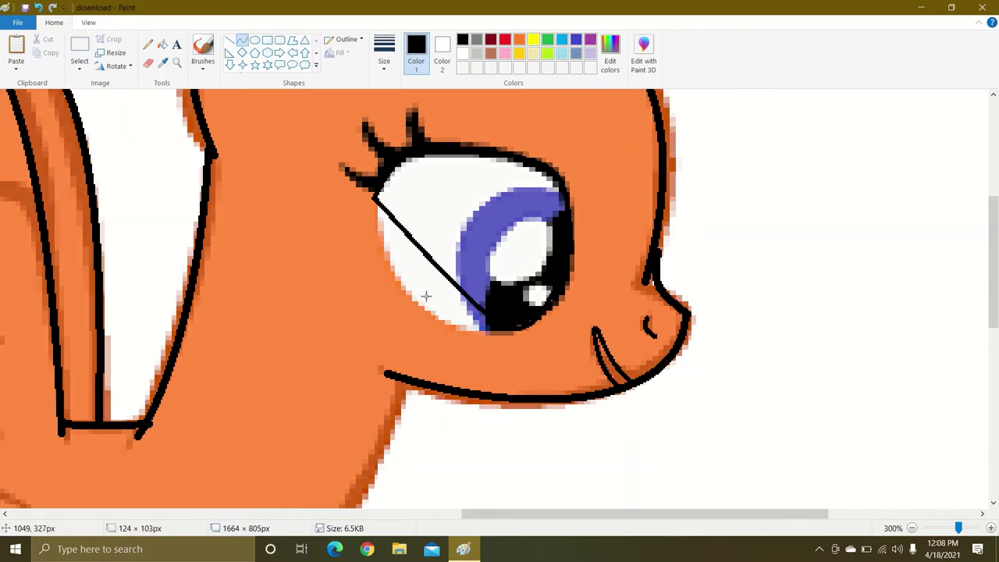
{"action": "left_click_drag", "start_coordinate": [425, 295], "coordinate": [395, 355]}
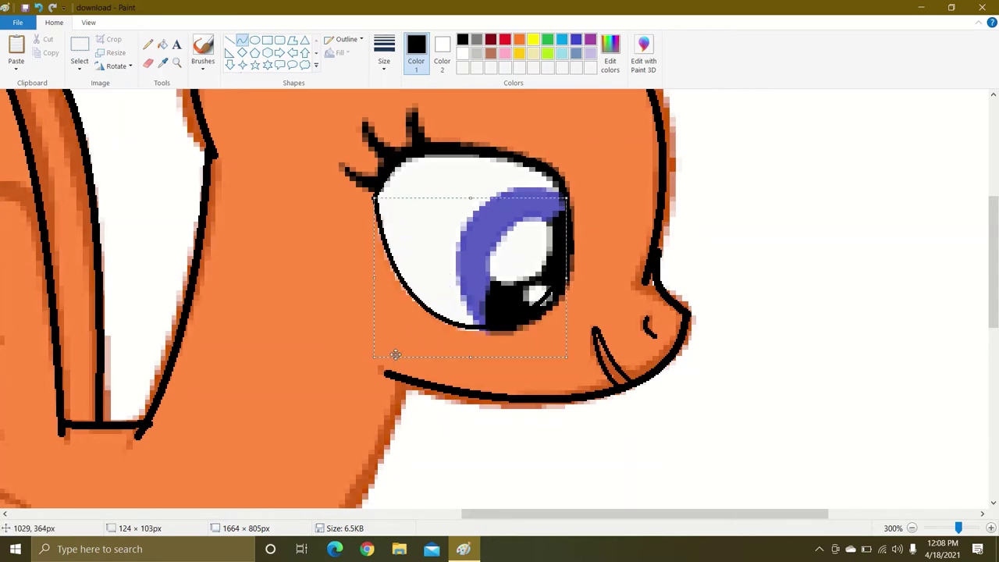
{"action": "key", "text": "ctrl+z"}
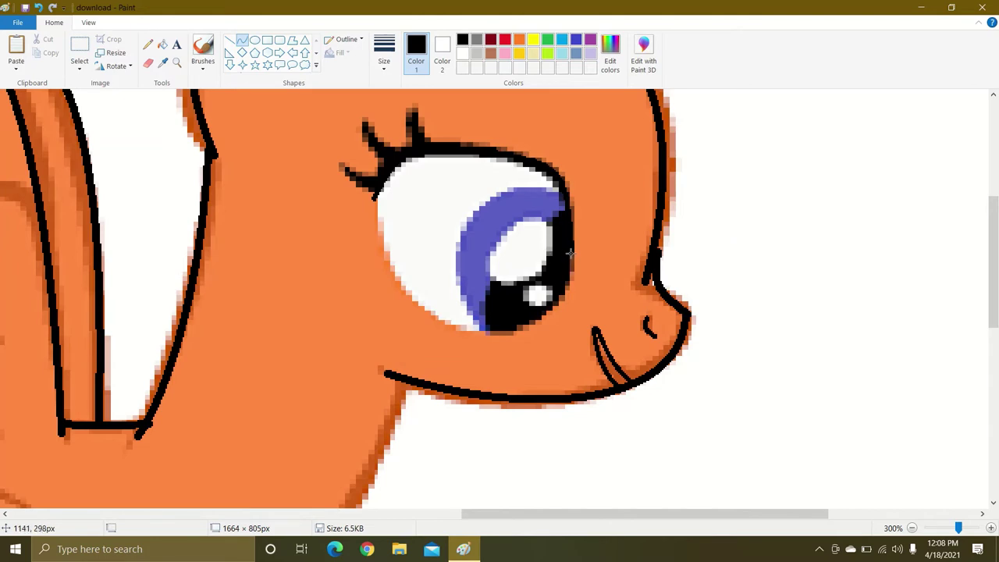
- Trace the eye's lower edge with two black curves, from beside the pupil under the eye and up to the outer lash corner
{"action": "mouse_move", "coordinate": [571, 253]}
{"action": "left_mouse_down"}
{"action": "mouse_move", "coordinate": [421, 334]}
{"action": "mouse_move", "coordinate": [446, 312]}
{"action": "mouse_move", "coordinate": [438, 314]}
{"action": "left_mouse_up"}
{"action": "left_click_drag", "start_coordinate": [536, 327], "coordinate": [501, 348]}
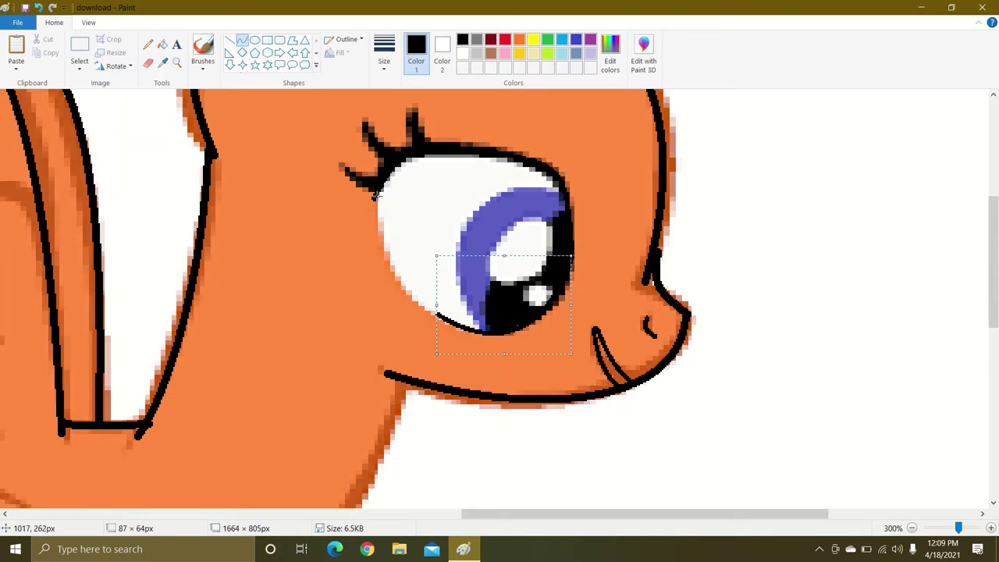
{"action": "left_click_drag", "start_coordinate": [373, 195], "coordinate": [436, 314]}
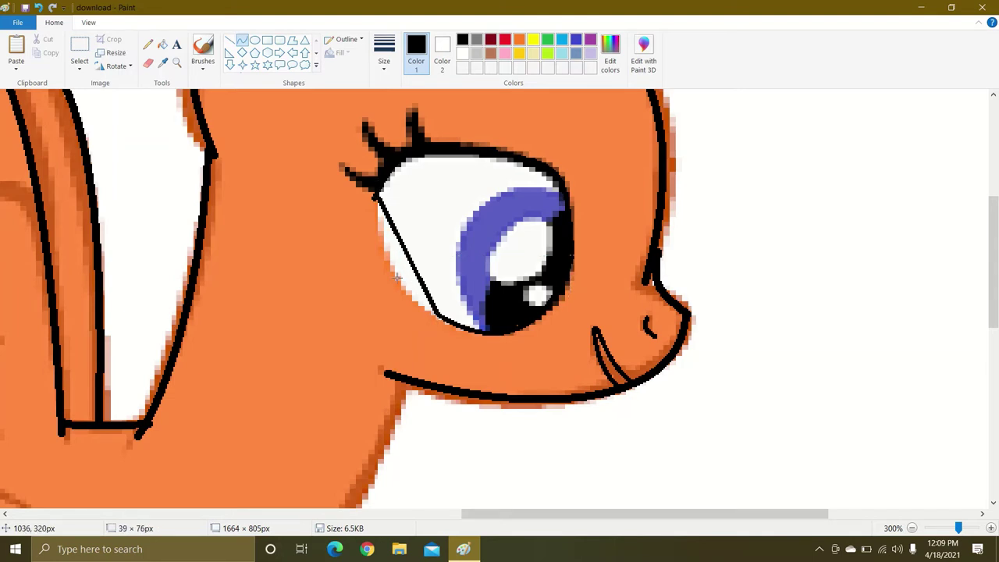
{"action": "mouse_move", "coordinate": [396, 277]}
{"action": "left_mouse_down"}
{"action": "mouse_move", "coordinate": [384, 275]}
{"action": "mouse_move", "coordinate": [375, 236]}
{"action": "mouse_move", "coordinate": [396, 278]}
{"action": "mouse_move", "coordinate": [388, 294]}
{"action": "left_mouse_up"}
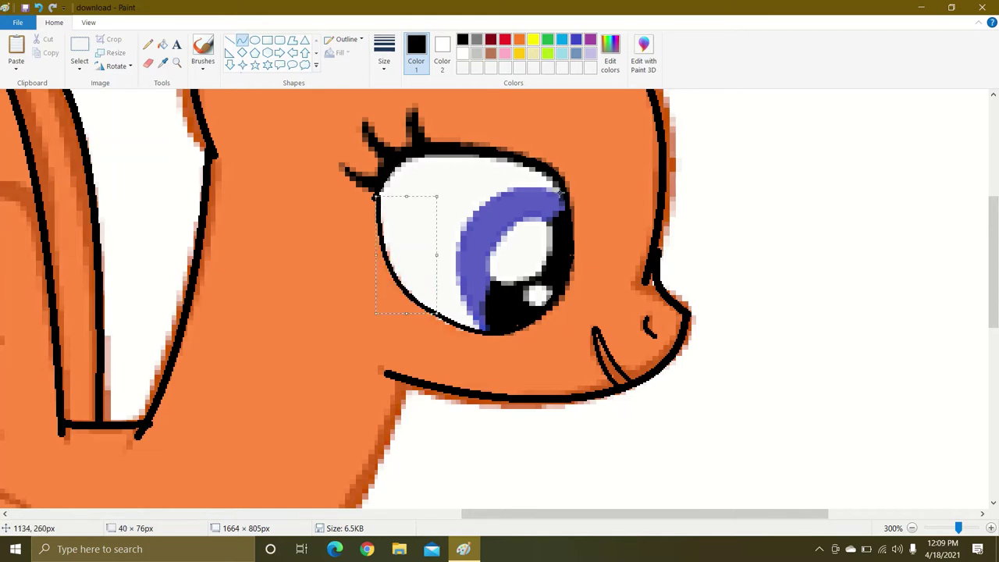
- Trace the iris's outer edge with a black curve about 50 × 85 px, from the upper lid down to the eye's lower edge
{"action": "left_click", "coordinate": [562, 199]}
{"action": "left_click_drag", "start_coordinate": [484, 322], "coordinate": [488, 330]}
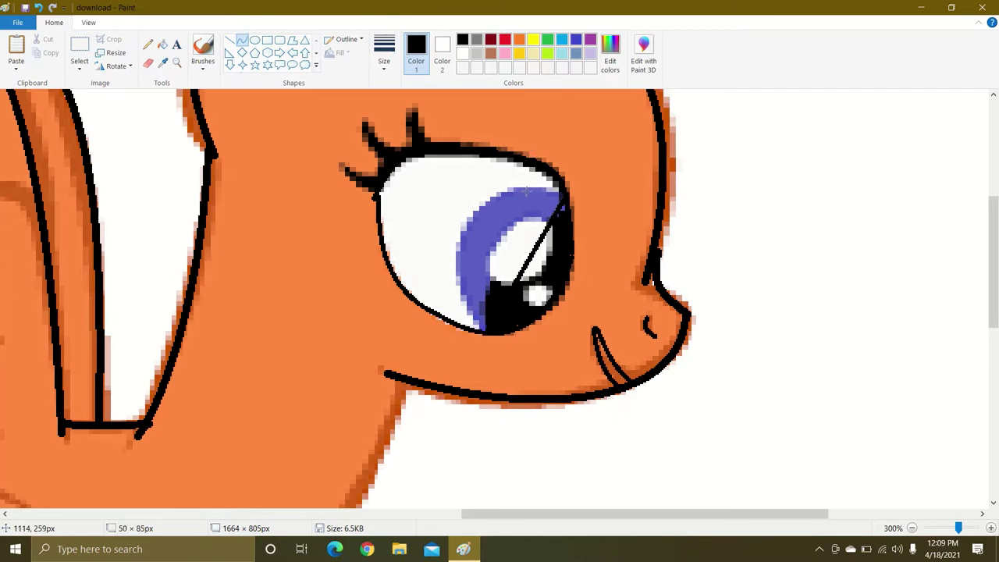
{"action": "left_click_drag", "start_coordinate": [508, 193], "coordinate": [419, 252]}
{"action": "left_click", "coordinate": [609, 203]}
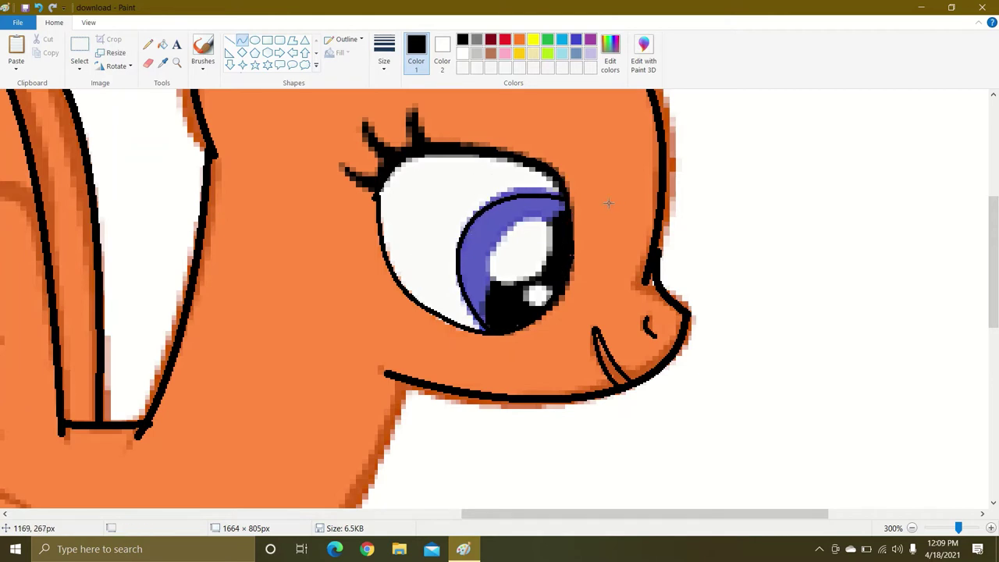
- Trace the pupil's edge with two short black lines, about 14 × 8 px above the large highlight and 2 × 34 px below it
{"action": "left_click_drag", "start_coordinate": [568, 208], "coordinate": [541, 224]}
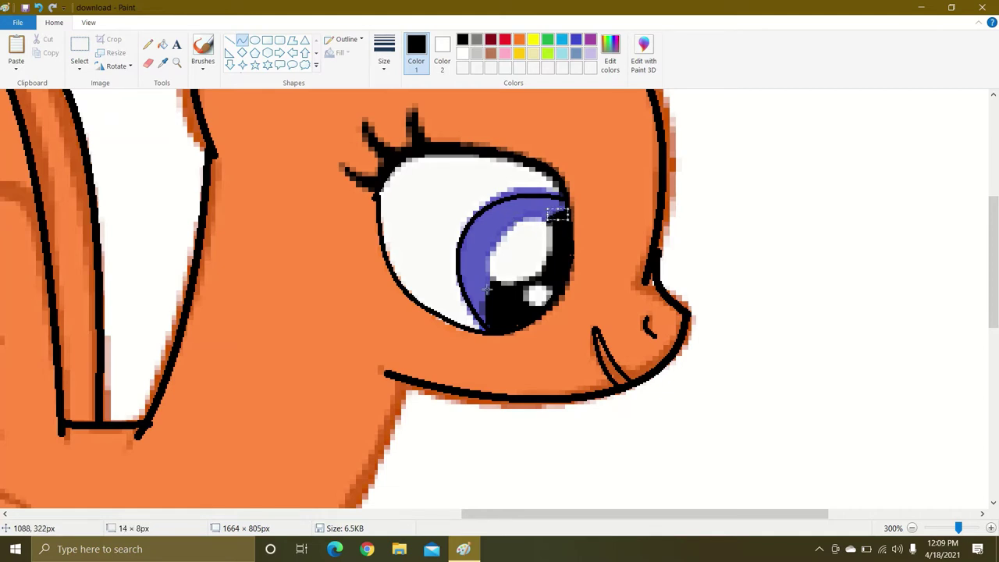
{"action": "left_click_drag", "start_coordinate": [491, 251], "coordinate": [488, 334]}
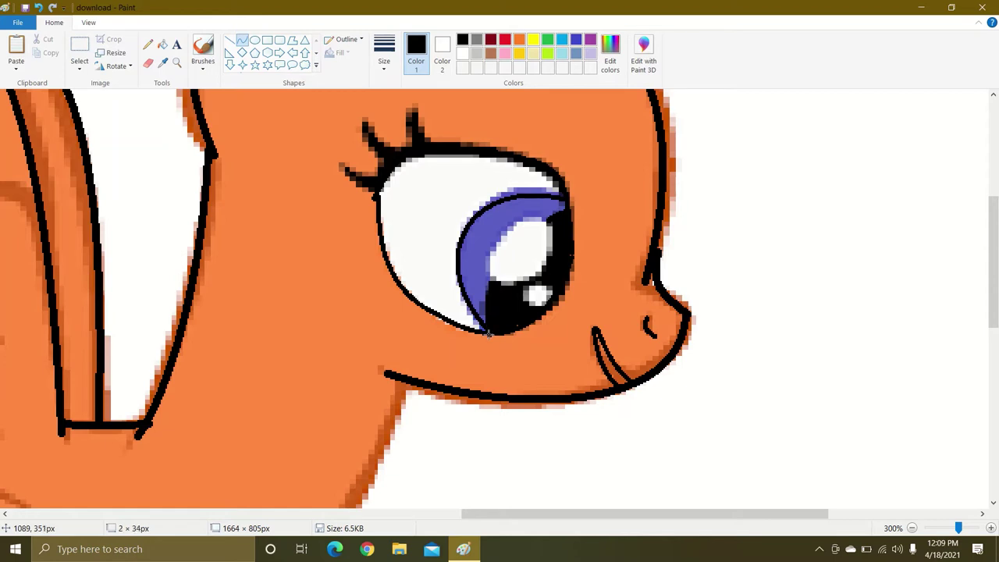
{"action": "double_click", "coordinate": [488, 334]}
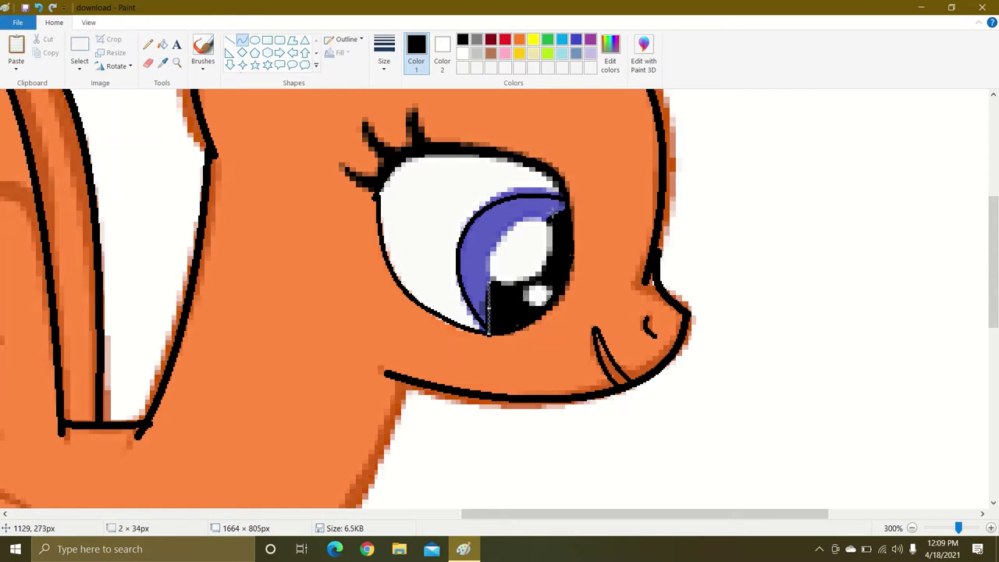
{"action": "left_click_drag", "start_coordinate": [546, 221], "coordinate": [488, 229]}
{"action": "key", "text": "ctrl+z"}
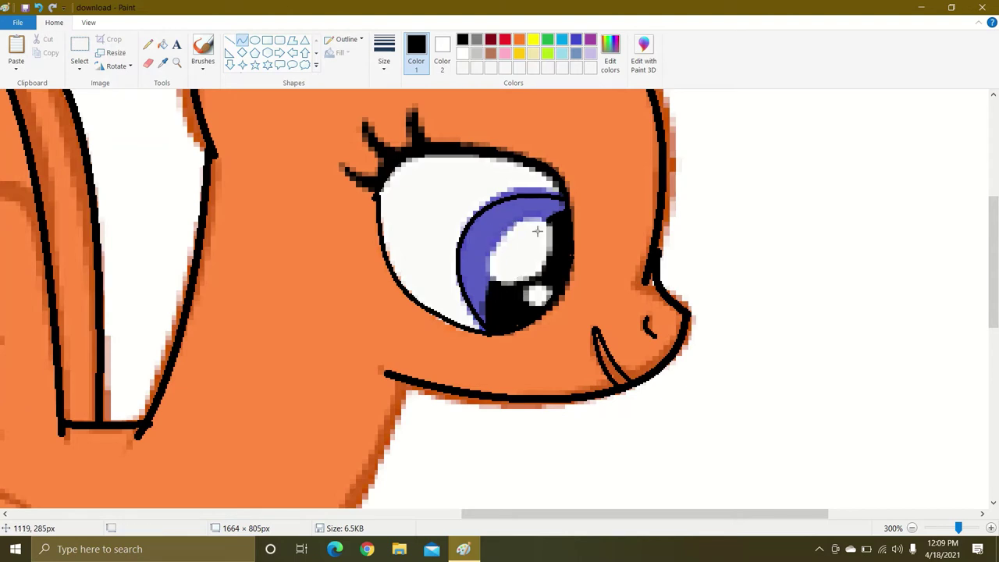
{"action": "left_click_drag", "start_coordinate": [547, 222], "coordinate": [486, 238]}
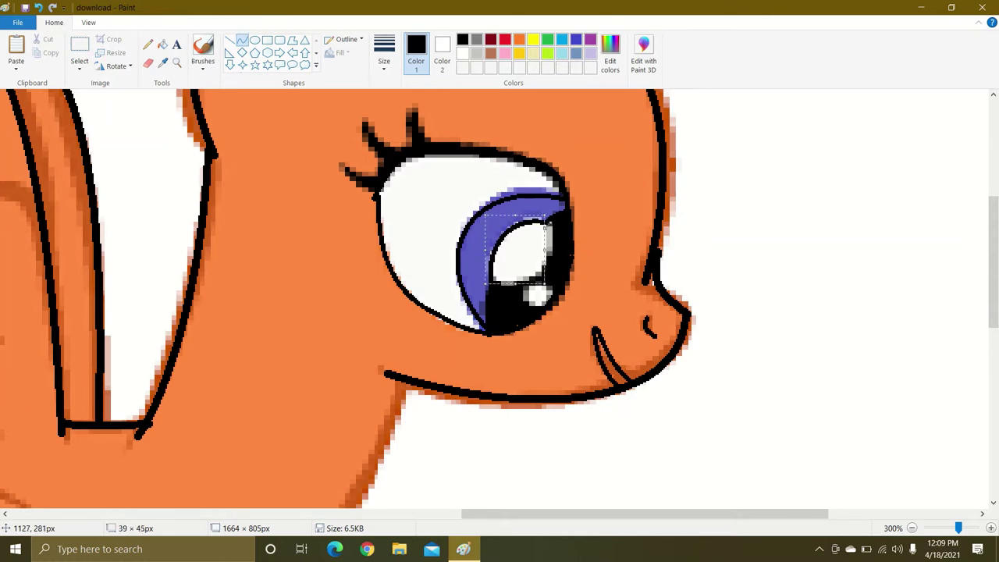
{"action": "left_click_drag", "start_coordinate": [547, 219], "coordinate": [555, 226]}
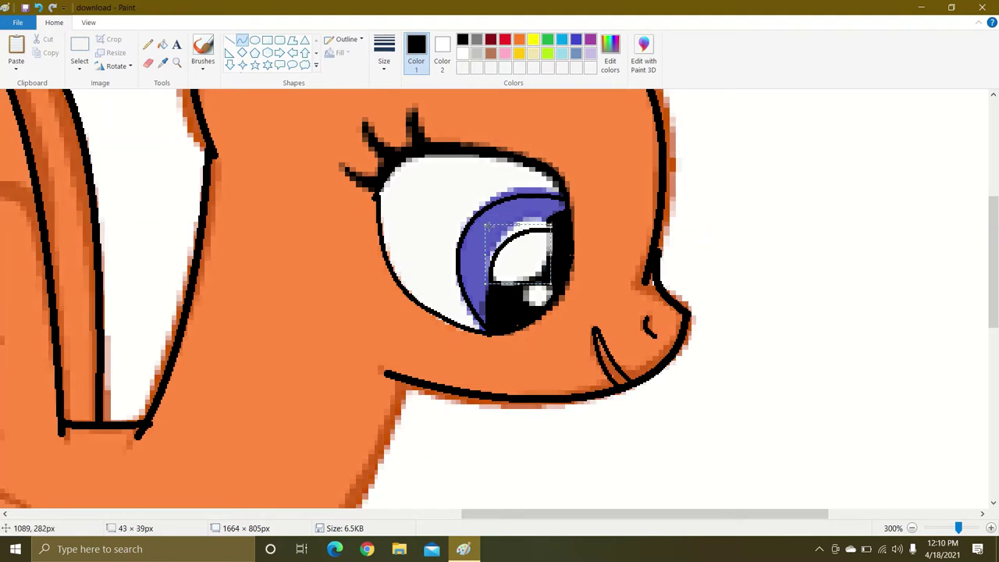
{"action": "key", "text": "ctrl+z"}
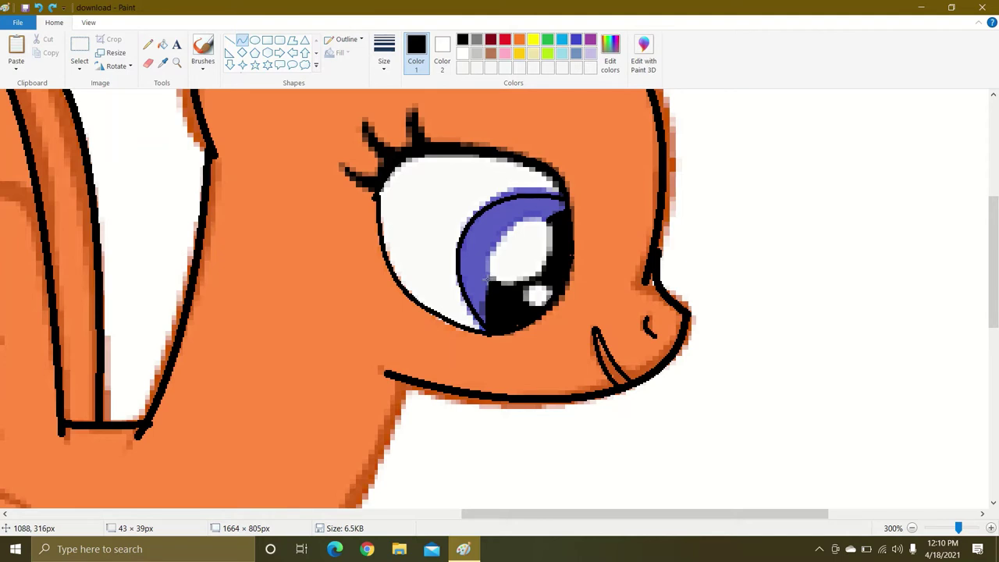
- Outline the eye's large white highlight with two black curves, about 39 × 39 px along the iris side and 42 × 40 px along the pupil side
{"action": "left_click_drag", "start_coordinate": [486, 278], "coordinate": [546, 218]}
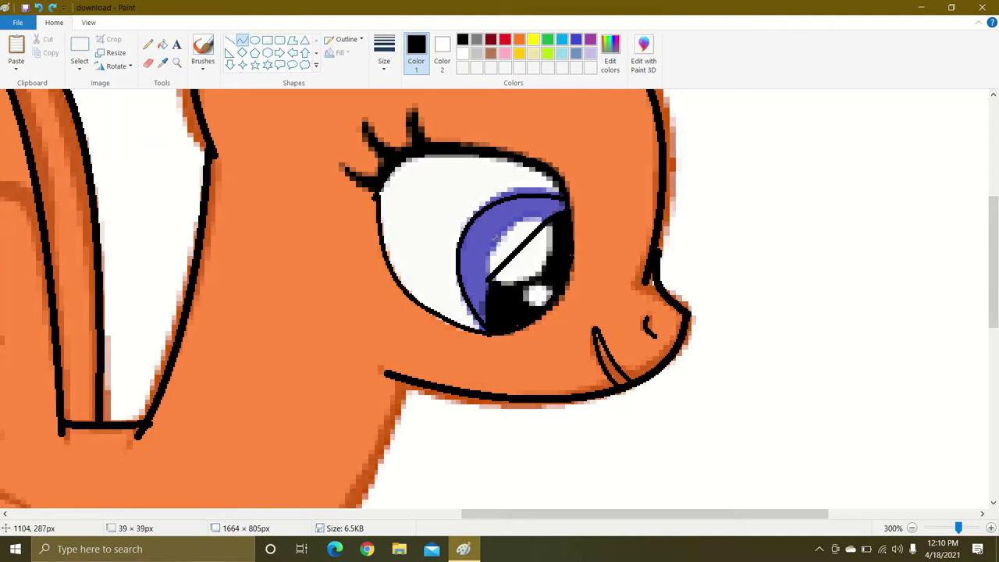
{"action": "left_click_drag", "start_coordinate": [485, 248], "coordinate": [488, 246]}
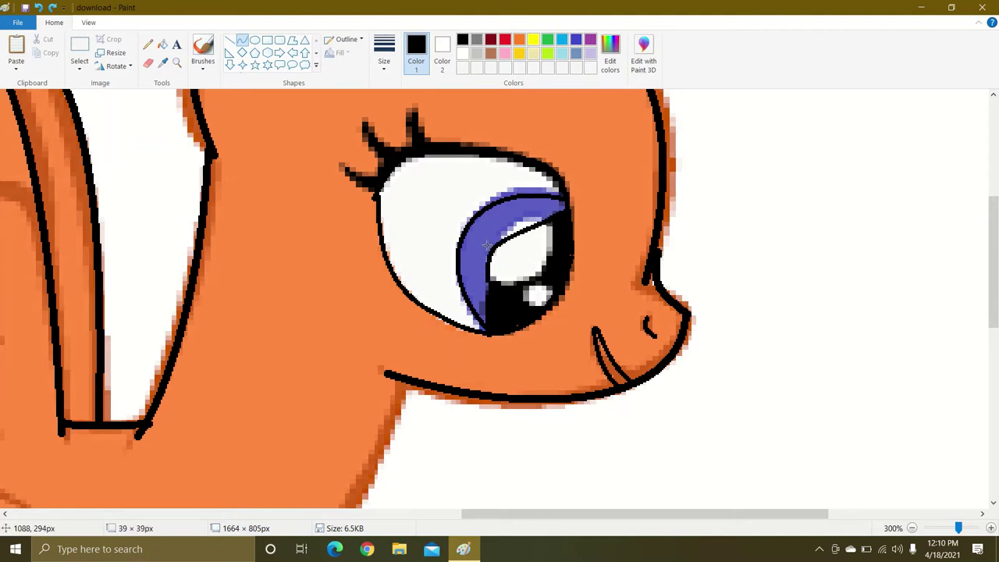
{"action": "left_click_drag", "start_coordinate": [484, 206], "coordinate": [484, 208]}
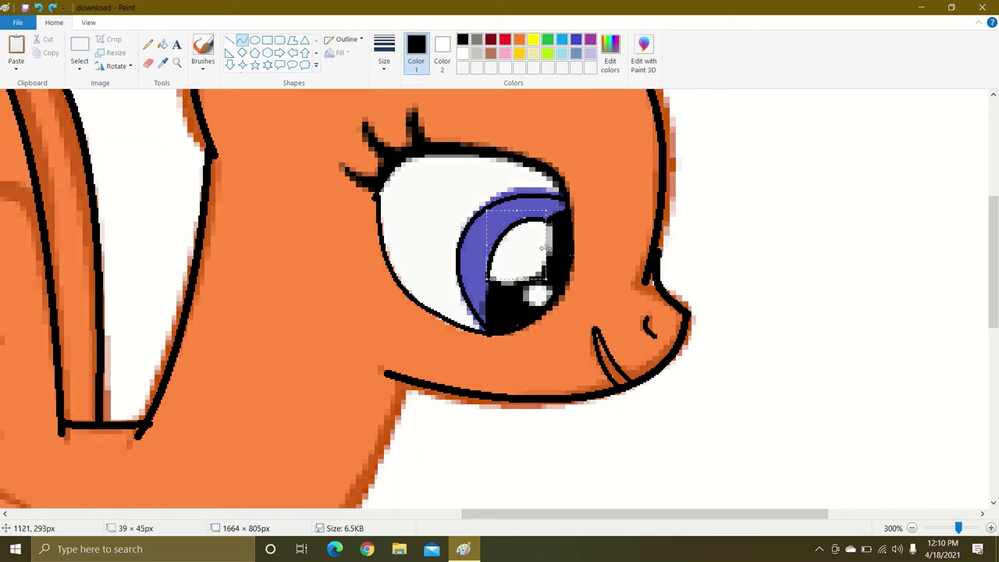
{"action": "left_click", "coordinate": [565, 267]}
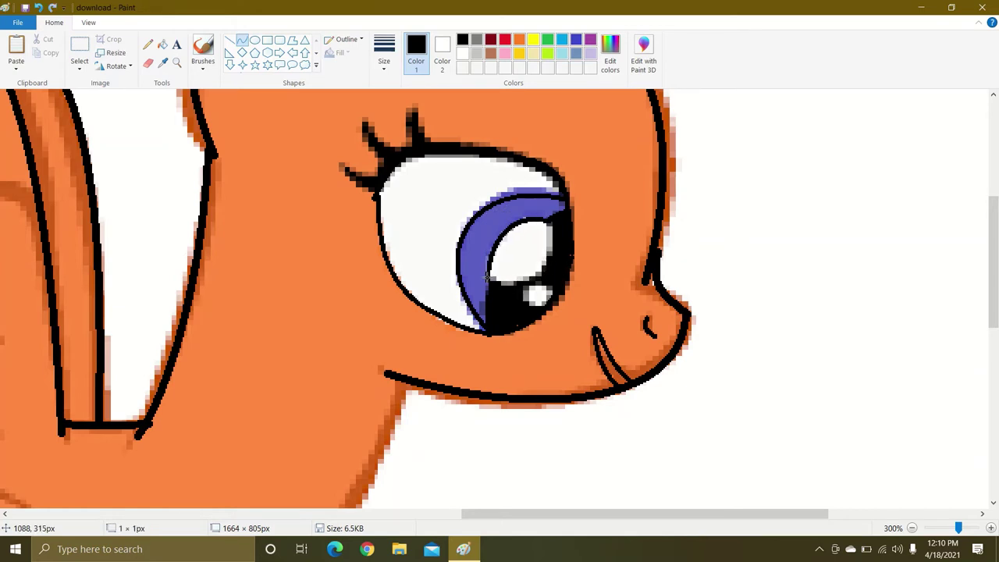
{"action": "left_click_drag", "start_coordinate": [486, 277], "coordinate": [551, 221]}
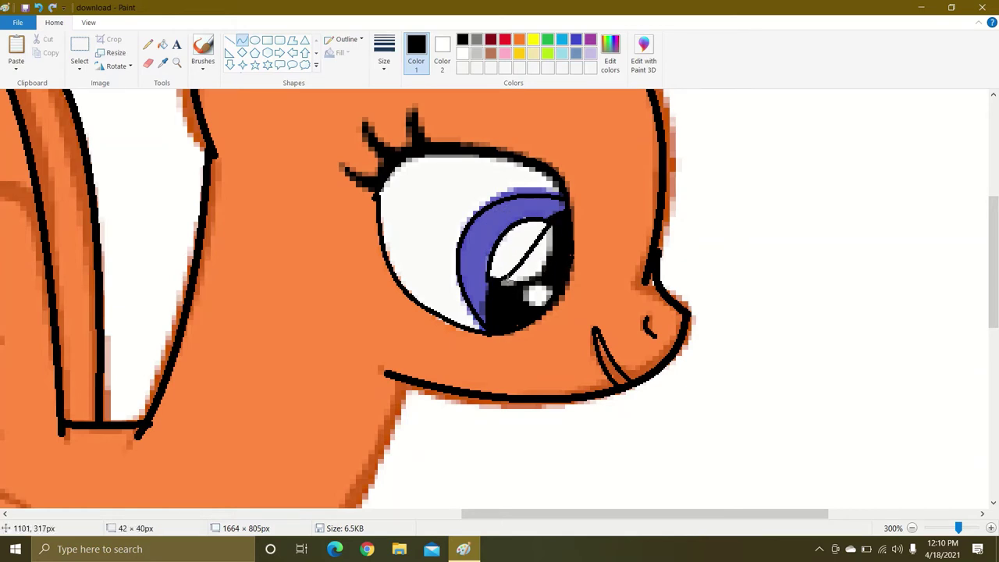
{"action": "left_click_drag", "start_coordinate": [510, 274], "coordinate": [549, 271]}
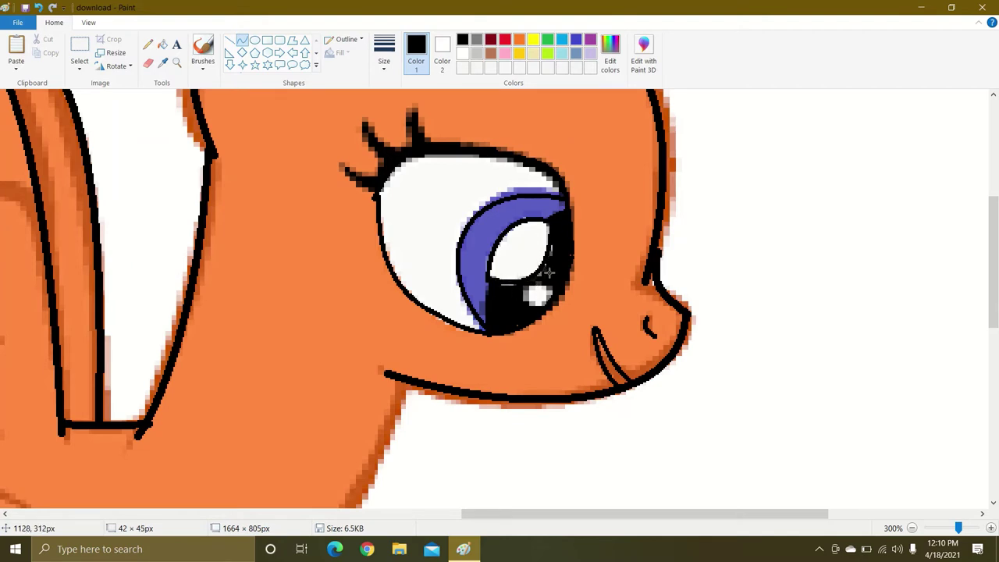
{"action": "key", "text": "ctrl+z"}
- Draw a black ellipse outline about 23 × 21 px around the small white highlight in the pupil
{"action": "left_click", "coordinate": [254, 39]}
{"action": "mouse_move", "coordinate": [518, 292]}
{"action": "left_mouse_down"}
{"action": "mouse_move", "coordinate": [555, 329]}
{"action": "mouse_move", "coordinate": [537, 293]}
{"action": "left_mouse_up"}
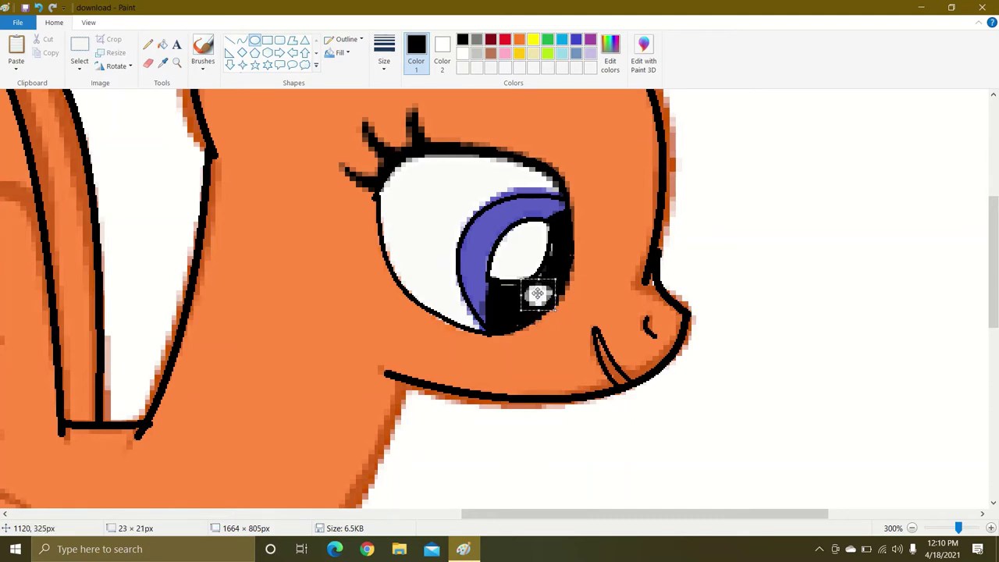
{"action": "left_click", "coordinate": [574, 336]}
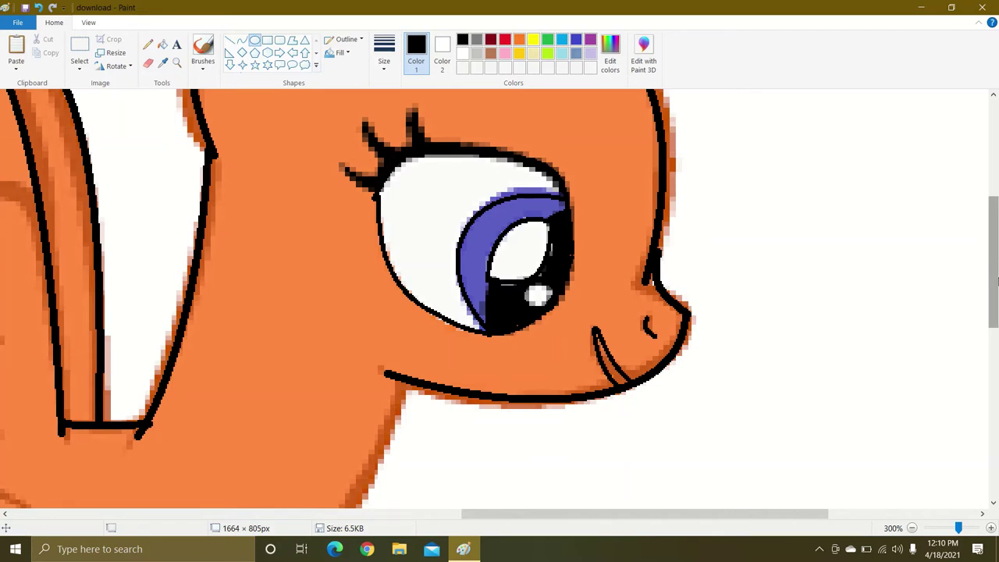
{"action": "left_click_drag", "start_coordinate": [996, 281], "coordinate": [997, 351]}
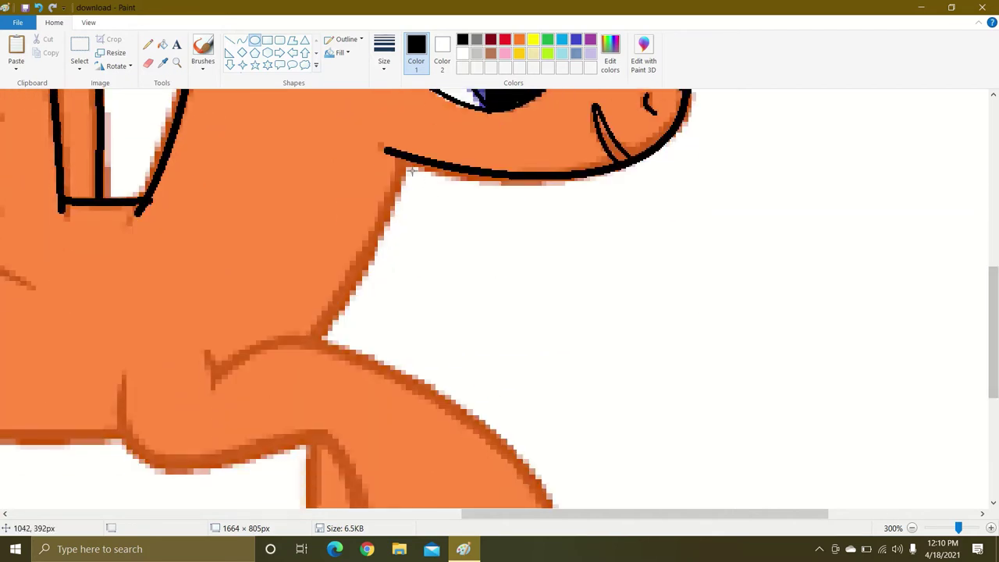
{"action": "left_click_drag", "start_coordinate": [393, 149], "coordinate": [387, 308]}
{"action": "key", "text": "ctrl+z"}
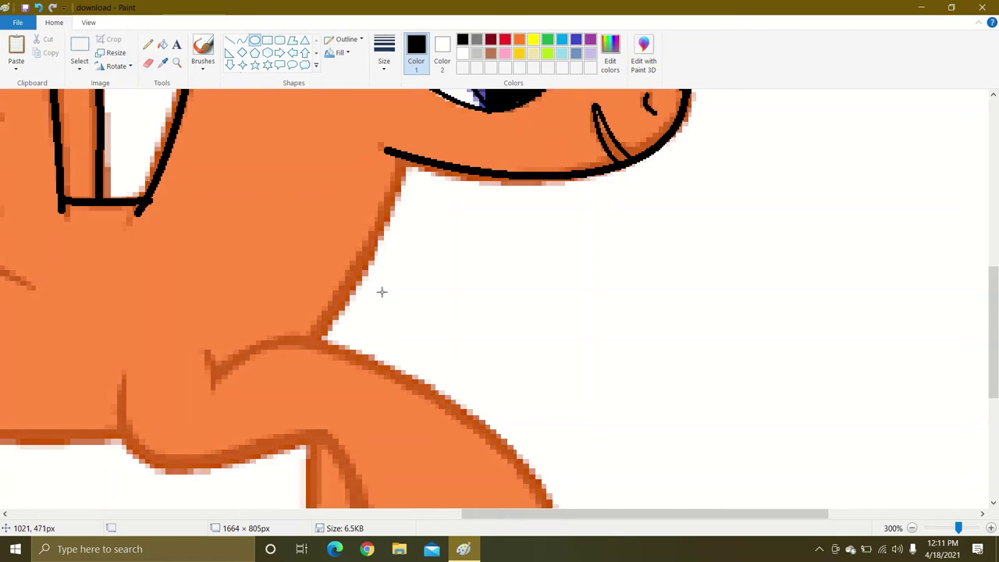
{"action": "left_click_drag", "start_coordinate": [400, 158], "coordinate": [368, 285]}
{"action": "key", "text": "ctrl+z"}
- Trace the front of the neck with a black curve about 52 × 118 px, from the jaw line down to the top of the foreleg
{"action": "left_click", "coordinate": [243, 40]}
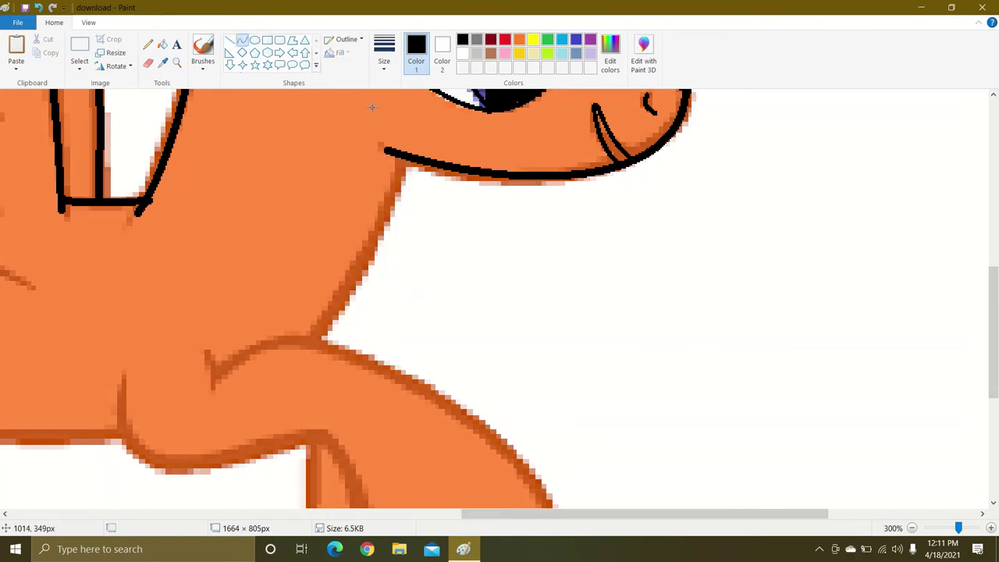
{"action": "left_click_drag", "start_coordinate": [394, 151], "coordinate": [389, 190]}
{"action": "left_click_drag", "start_coordinate": [369, 245], "coordinate": [314, 338]}
{"action": "left_click_drag", "start_coordinate": [388, 212], "coordinate": [364, 276]}
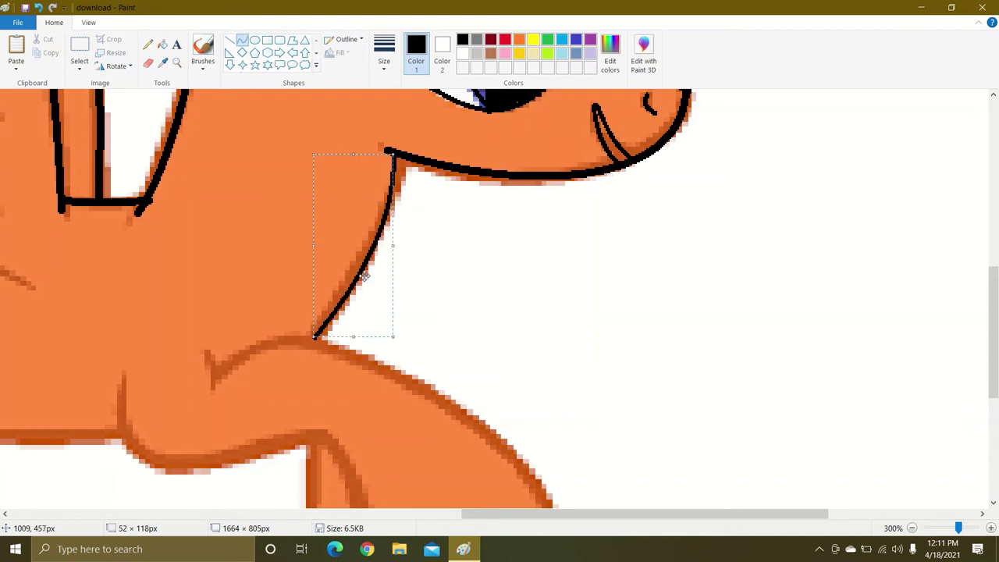
- Increase the line thickness of the neck curve to match the heavier body outlines
{"action": "scroll", "coordinate": [363, 276], "scroll_direction": "up", "scroll_amount": 2, "text": "ctrl"}
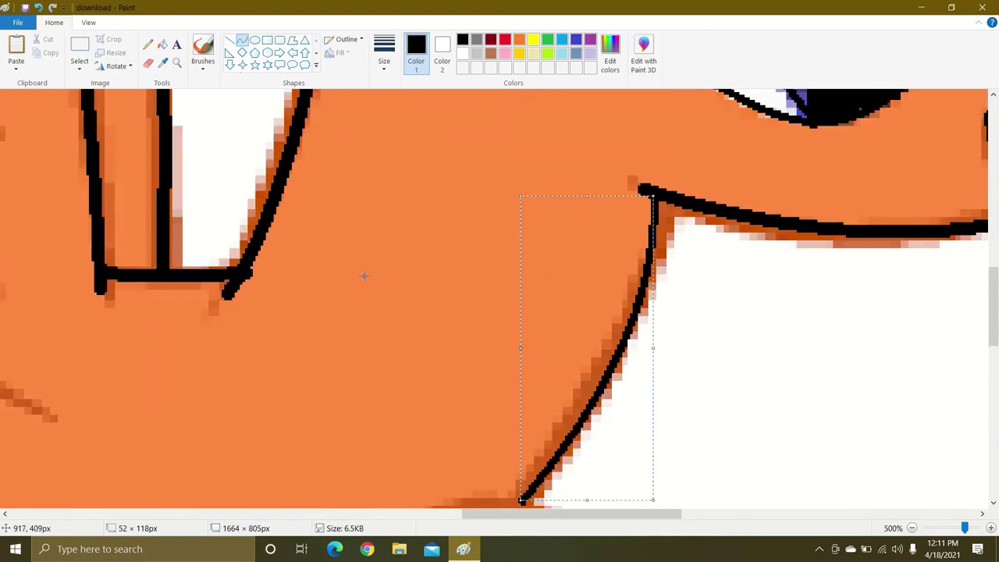
{"action": "key", "text": "ctrl+minus"}
{"action": "key", "text": "ctrl+minus"}
{"action": "key", "text": "ctrl+plus"}
{"action": "key", "text": "ctrl+plus"}
{"action": "key", "text": "ctrl+plus"}
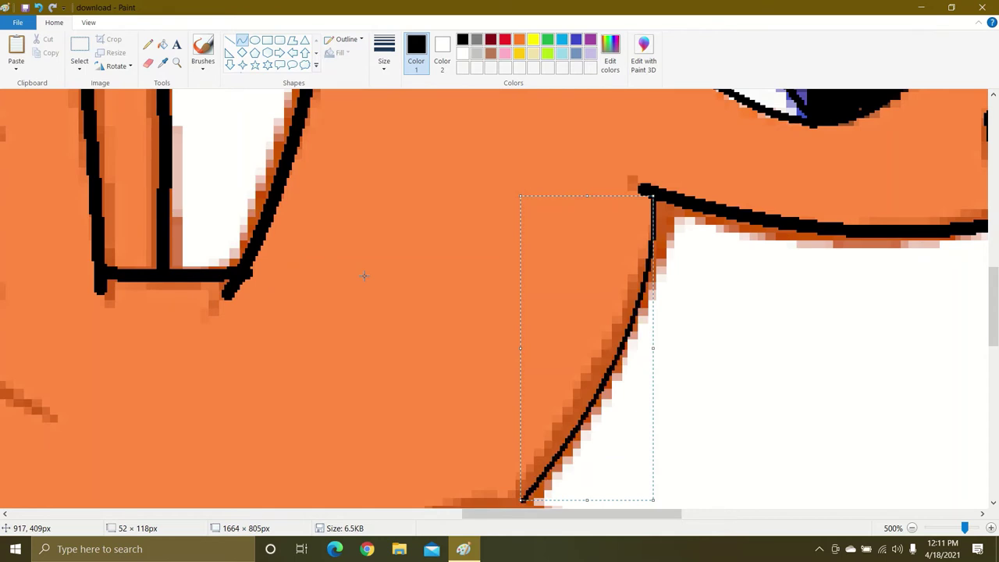
{"action": "key", "text": "ctrl+plus"}
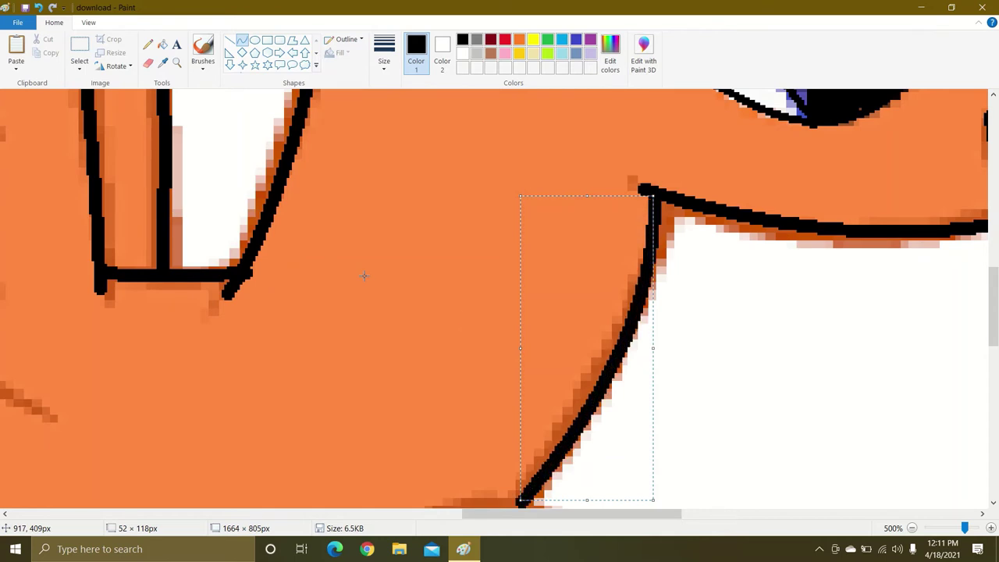
- Trace the shoulder arch with a black curve from the chest crease up to the base of the neck
{"action": "left_click", "coordinate": [947, 530]}
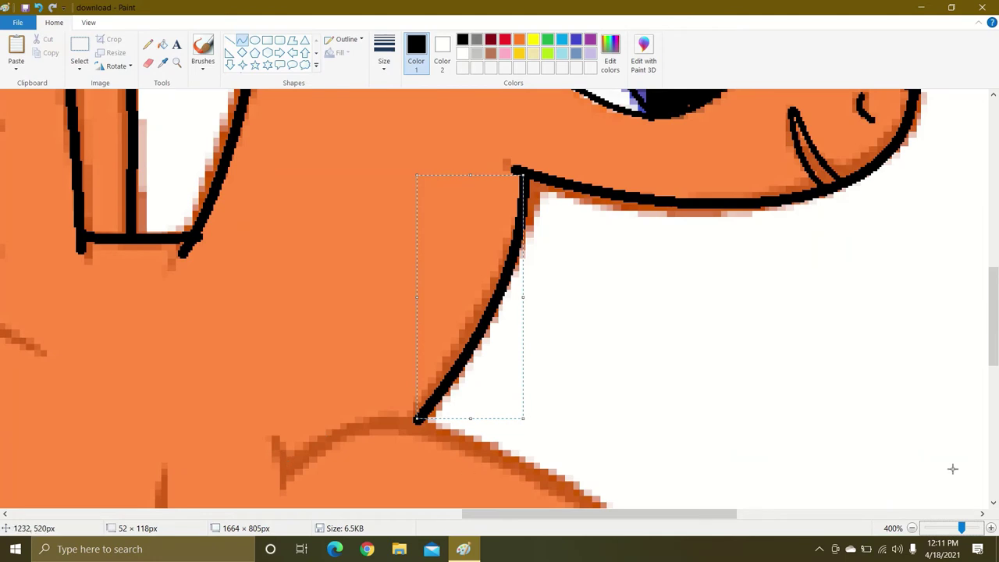
{"action": "left_click", "coordinate": [946, 528]}
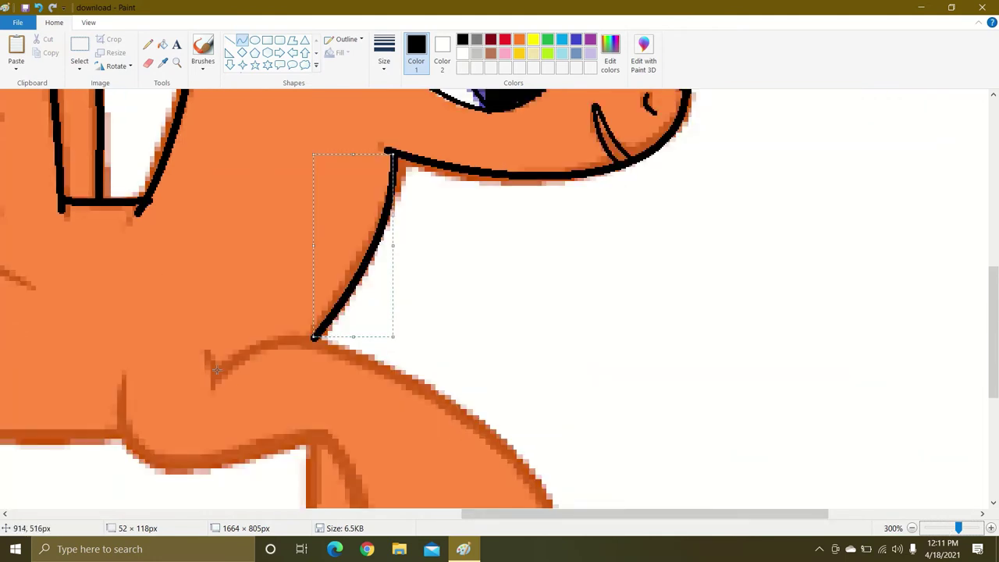
{"action": "left_click_drag", "start_coordinate": [215, 378], "coordinate": [245, 344]}
{"action": "left_click_drag", "start_coordinate": [306, 321], "coordinate": [293, 334]}
{"action": "left_click", "coordinate": [332, 348]}
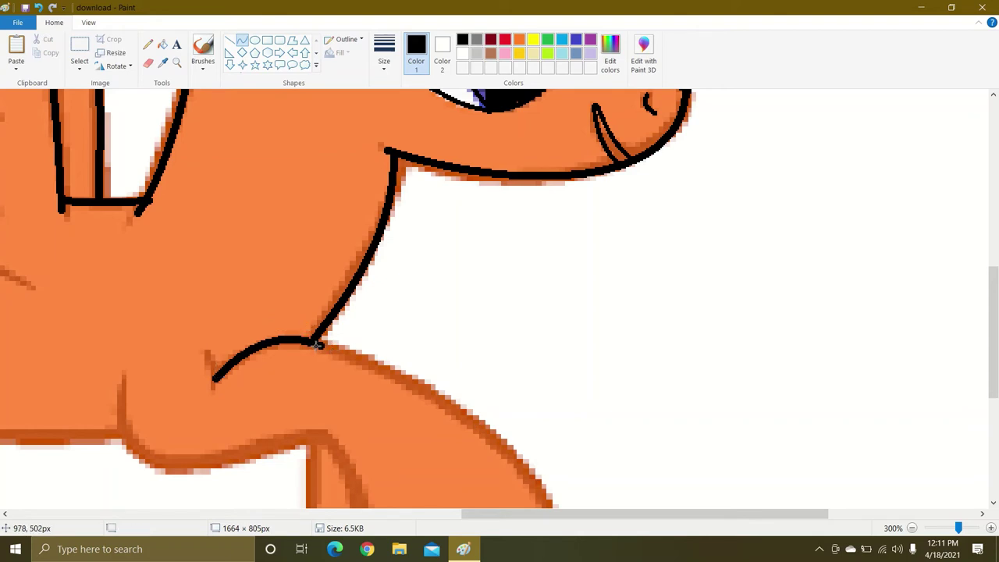
{"action": "left_click_drag", "start_coordinate": [317, 344], "coordinate": [551, 517]}
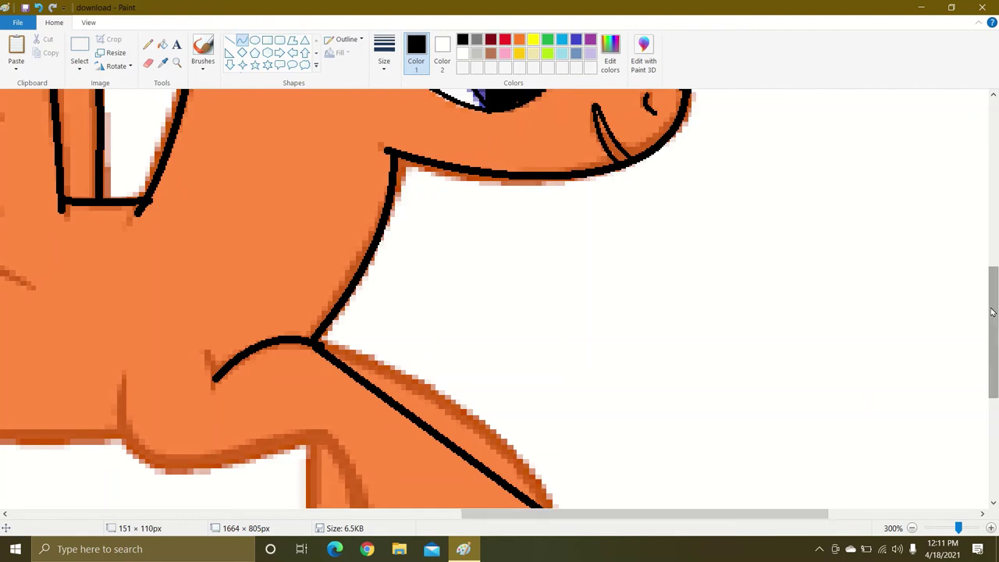
{"action": "left_click_drag", "start_coordinate": [992, 313], "coordinate": [992, 360]}
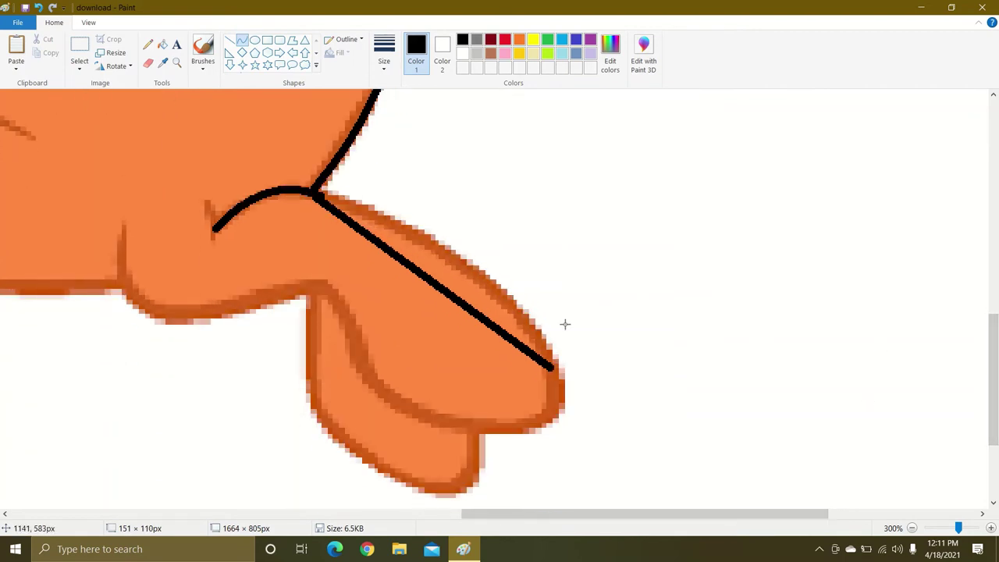
{"action": "key", "text": "ctrl+z"}
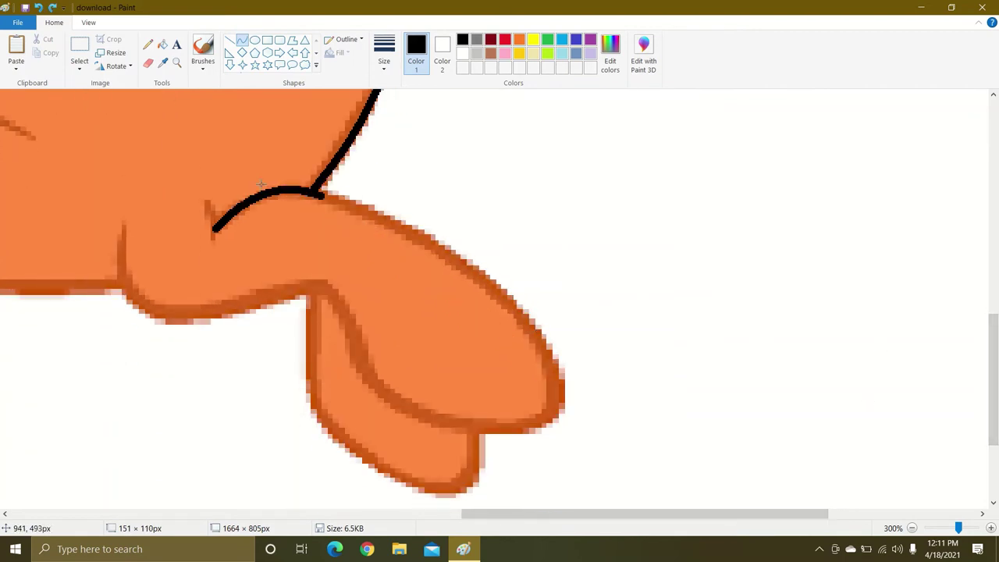
- Trace the raised foreleg's upper edge with a black curve spanning about 148 × 149 px, from the base of the neck around to the hoof's lower corner
{"action": "left_click_drag", "start_coordinate": [319, 194], "coordinate": [551, 424]}
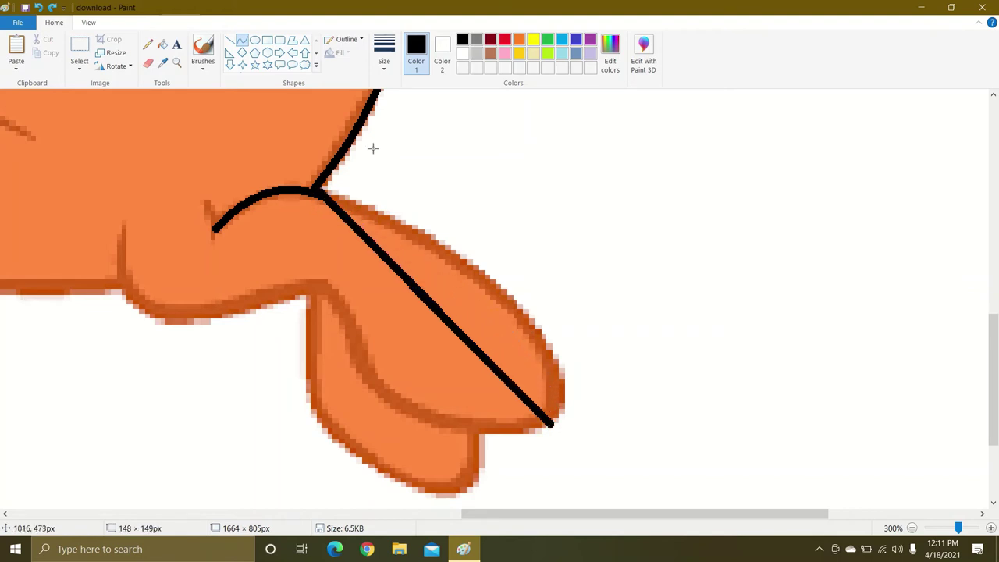
{"action": "left_click_drag", "start_coordinate": [376, 210], "coordinate": [602, 330]}
{"action": "left_click", "coordinate": [303, 306]}
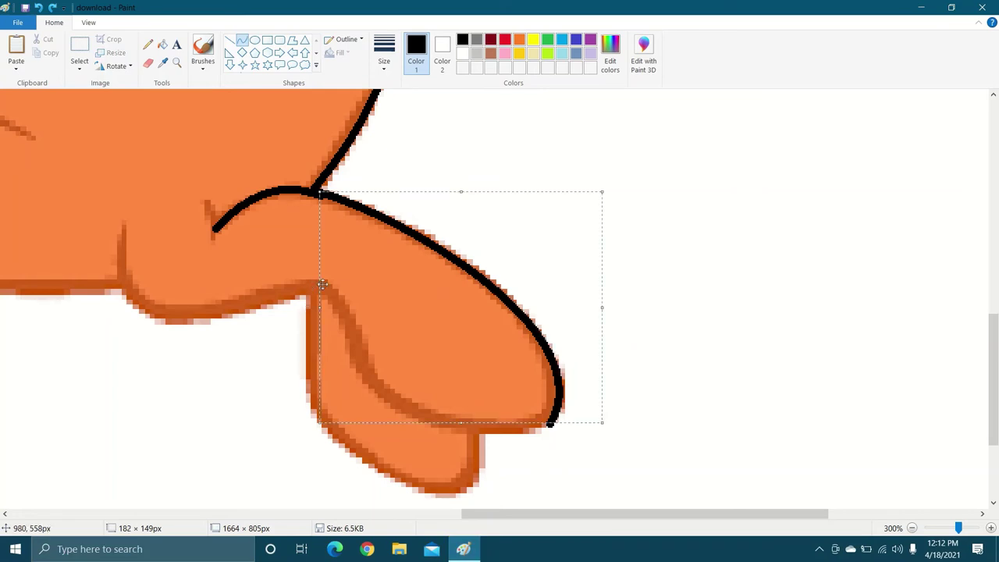
{"action": "left_click", "coordinate": [278, 291]}
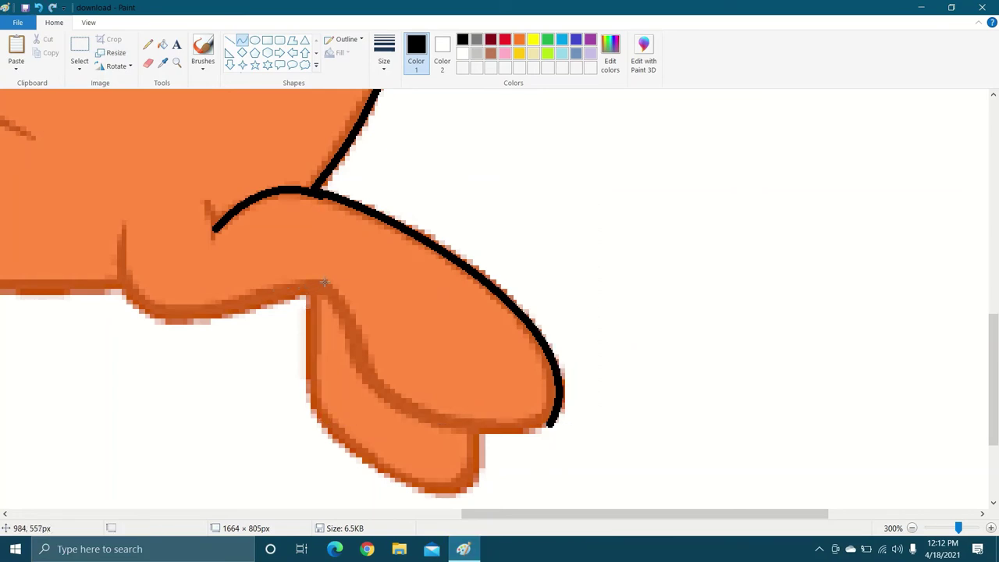
{"action": "mouse_move", "coordinate": [330, 286]}
{"action": "left_mouse_down"}
{"action": "mouse_move", "coordinate": [397, 408]}
{"action": "mouse_move", "coordinate": [434, 428]}
{"action": "left_mouse_up"}
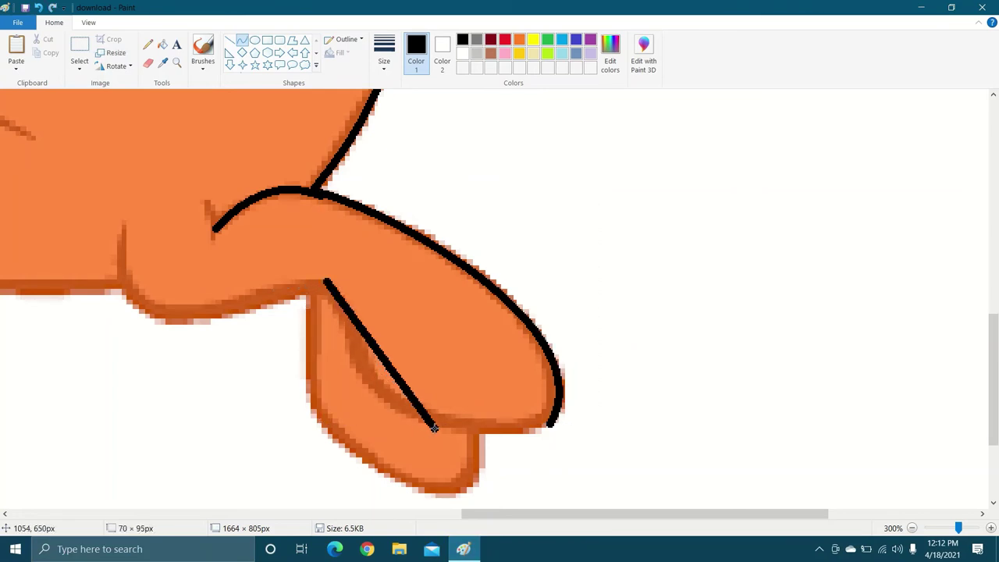
{"action": "left_click_drag", "start_coordinate": [365, 369], "coordinate": [368, 412]}
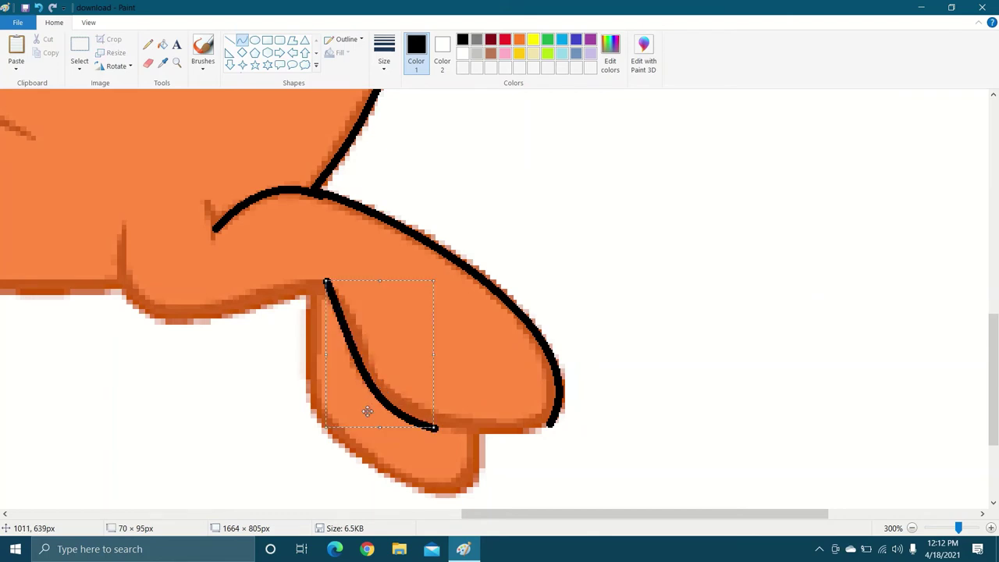
{"action": "key", "text": "ctrl+z"}
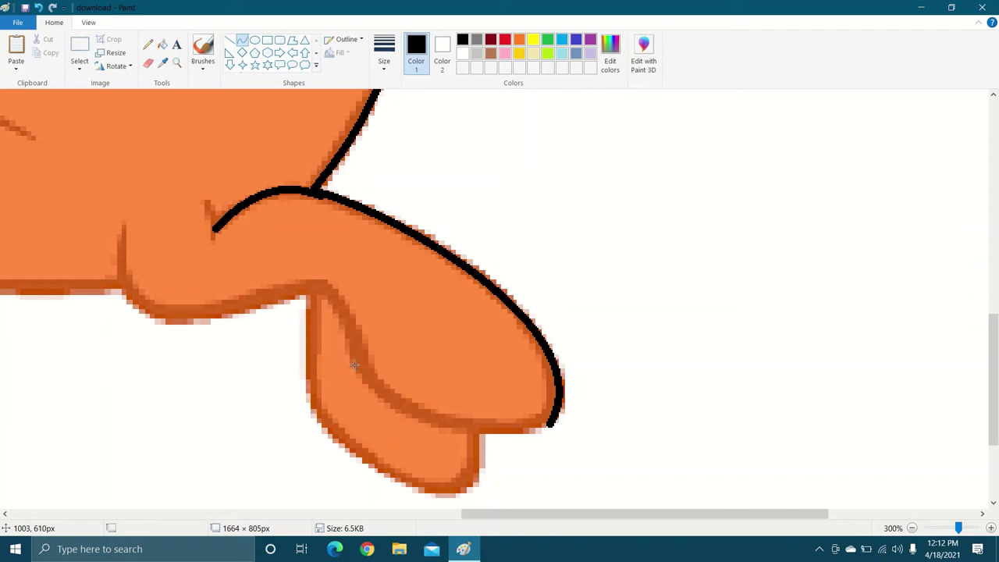
- Trace the raised foreleg's underside with two black curves, about 129 × 53 px along the hoof and 50 × 57 px around the bend above it
{"action": "left_click_drag", "start_coordinate": [354, 365], "coordinate": [552, 420]}
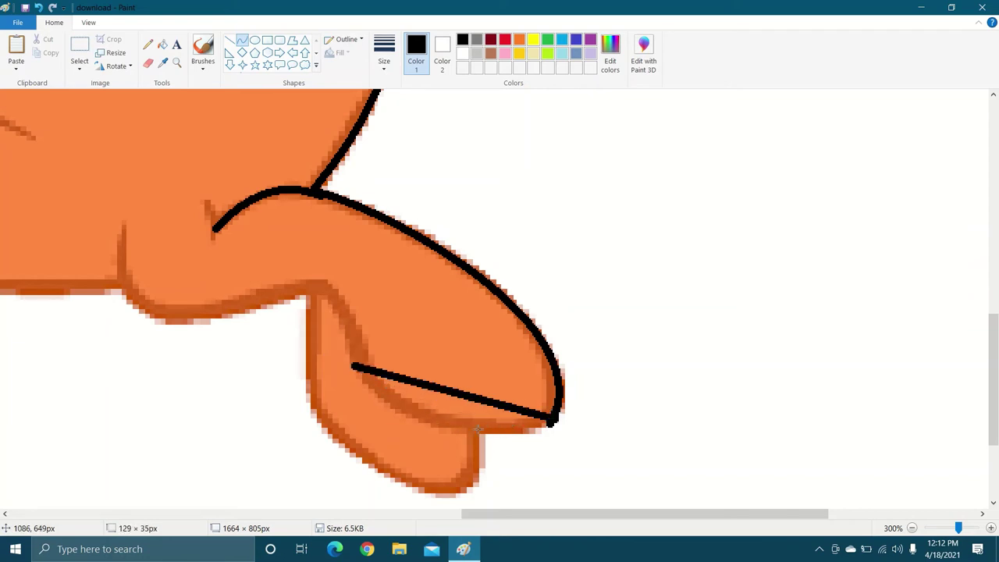
{"action": "left_click_drag", "start_coordinate": [478, 429], "coordinate": [409, 418]}
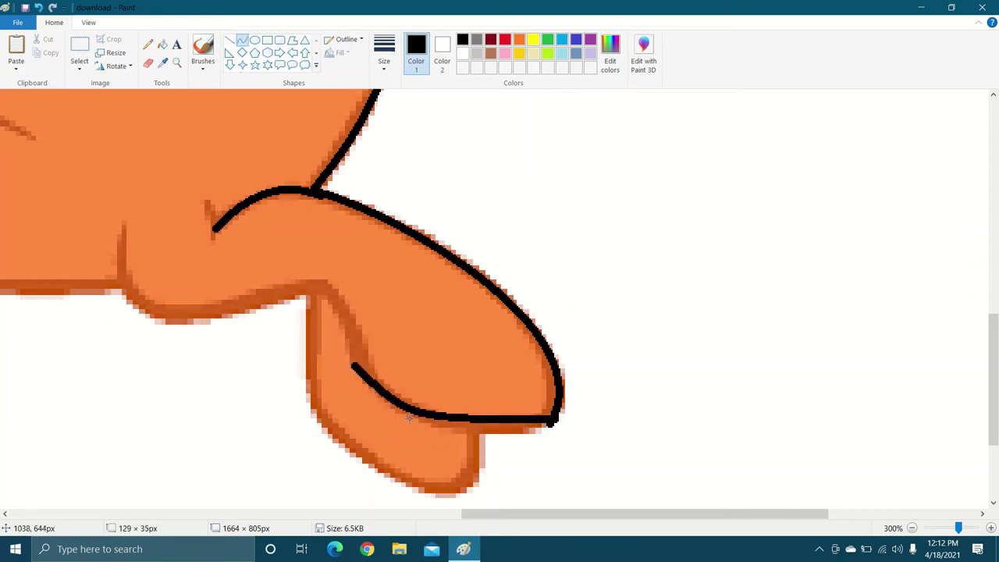
{"action": "mouse_move", "coordinate": [508, 427]}
{"action": "left_mouse_down"}
{"action": "mouse_move", "coordinate": [495, 439]}
{"action": "mouse_move", "coordinate": [502, 446]}
{"action": "left_mouse_up"}
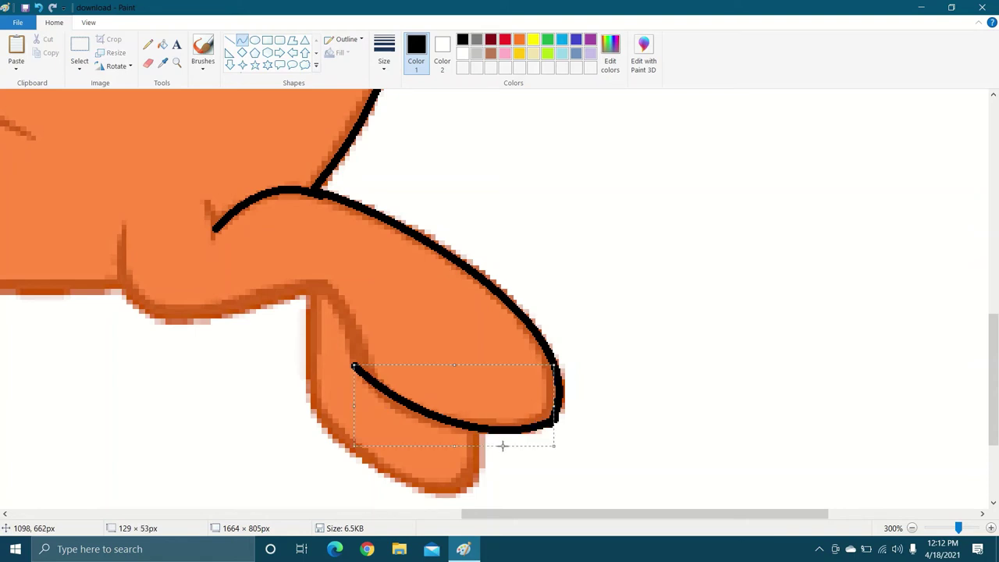
{"action": "left_click", "coordinate": [267, 303]}
{"action": "left_click_drag", "start_coordinate": [363, 369], "coordinate": [326, 276]}
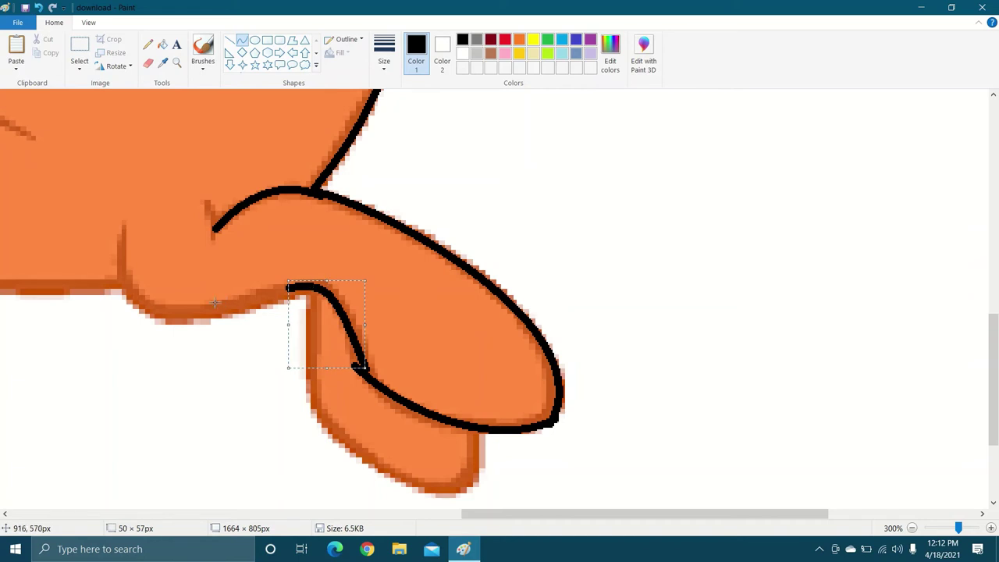
{"action": "left_click", "coordinate": [120, 231]}
{"action": "left_click_drag", "start_coordinate": [291, 288], "coordinate": [123, 277]}
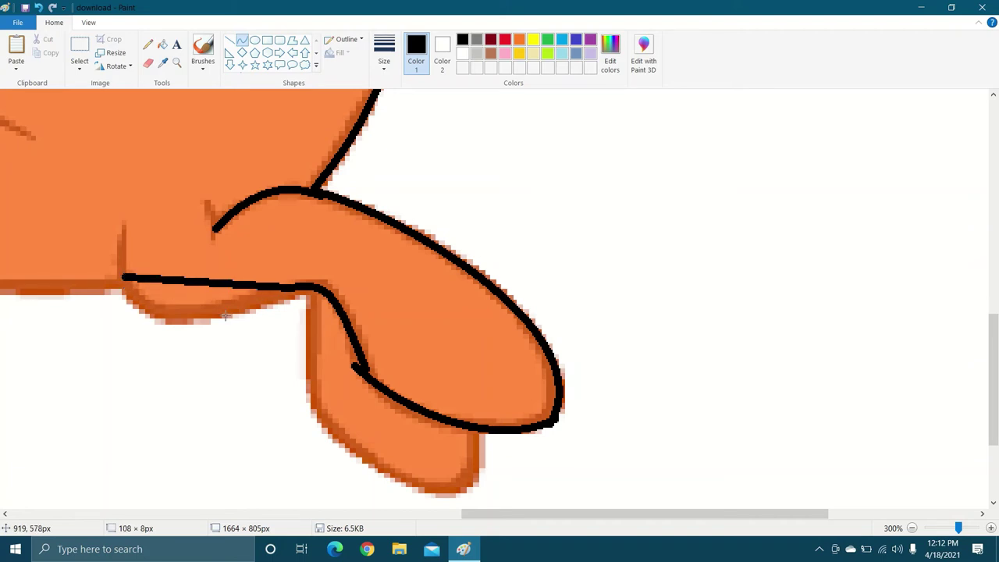
{"action": "left_click_drag", "start_coordinate": [224, 315], "coordinate": [242, 310]}
{"action": "left_click_drag", "start_coordinate": [212, 320], "coordinate": [159, 324]}
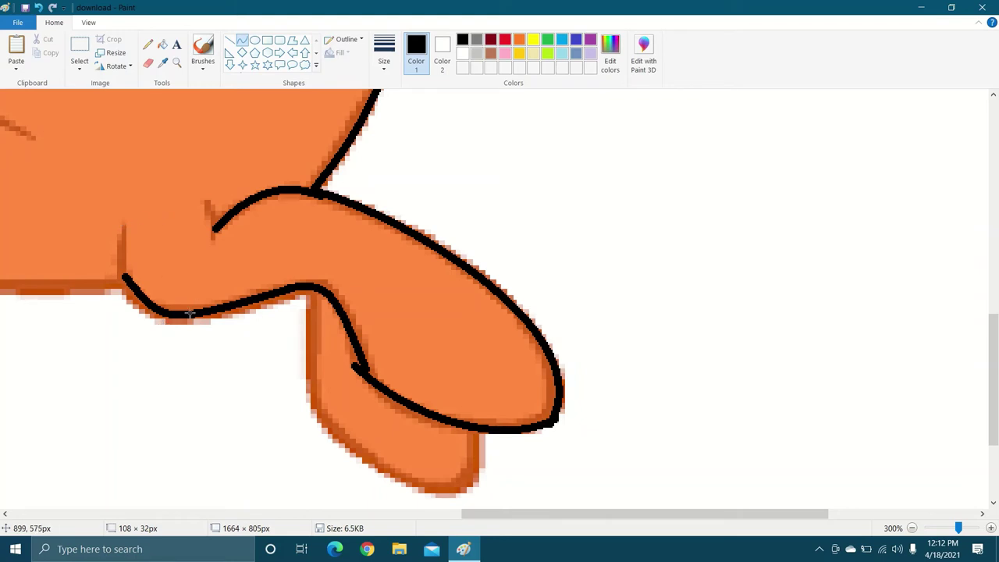
{"action": "left_click", "coordinate": [180, 314]}
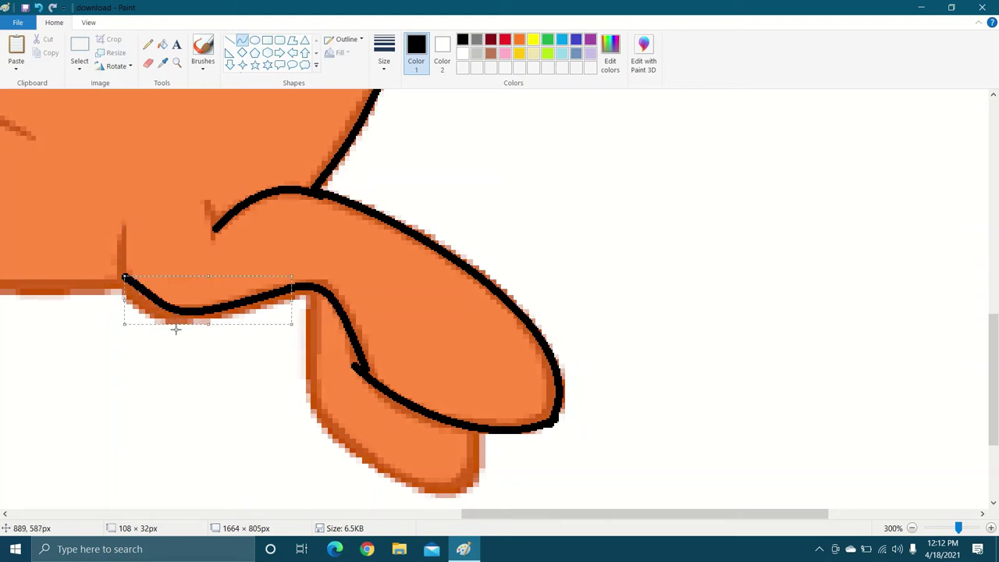
{"action": "key", "text": "ctrl+z"}
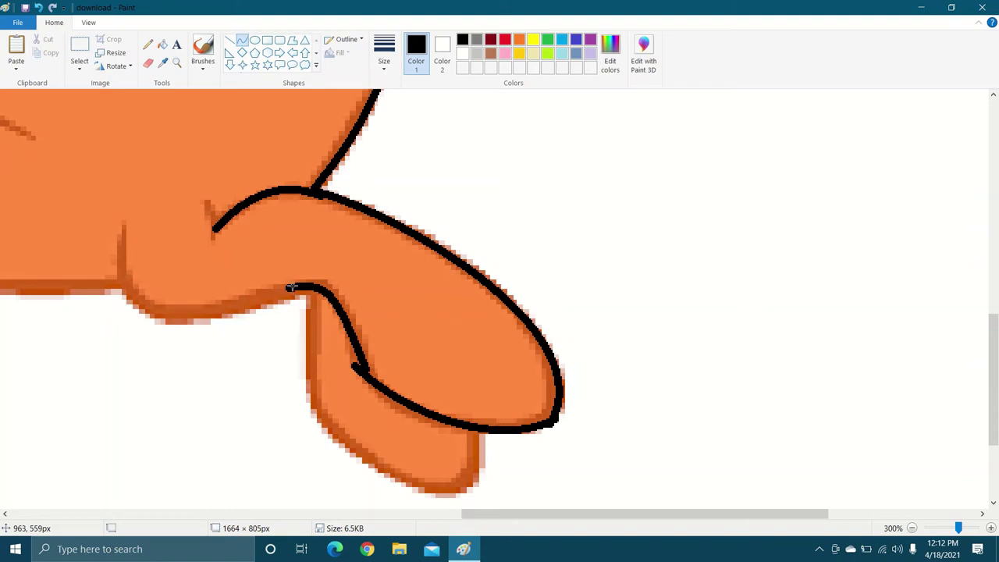
- Trace the raised foreleg's elbow with a black curve about 108 × 35 px, and the short crease above it with one about 5 × 40 px
{"action": "left_click_drag", "start_coordinate": [290, 288], "coordinate": [125, 277]}
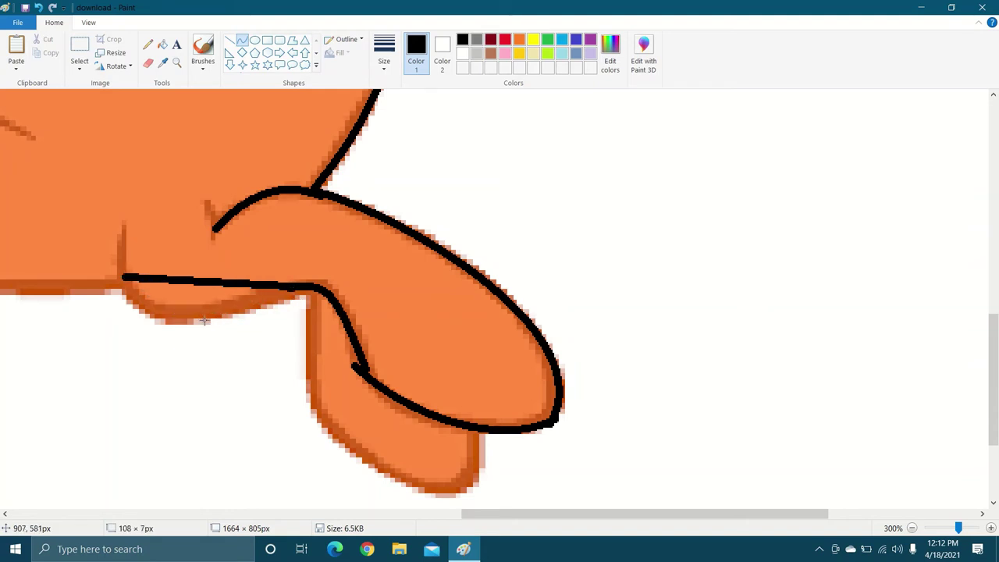
{"action": "left_click_drag", "start_coordinate": [204, 320], "coordinate": [161, 328]}
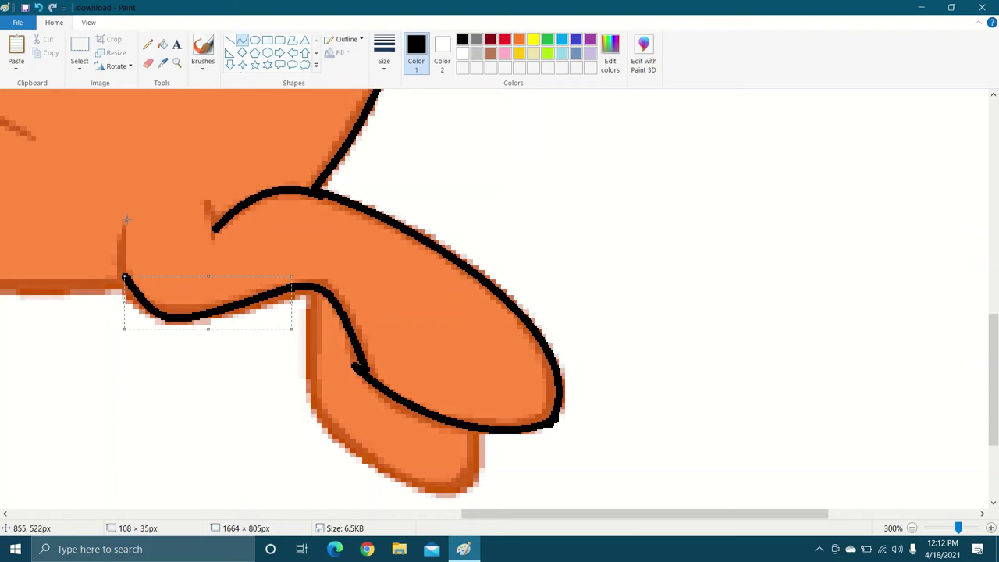
{"action": "mouse_move", "coordinate": [122, 227]}
{"action": "left_mouse_down"}
{"action": "mouse_move", "coordinate": [126, 289]}
{"action": "mouse_move", "coordinate": [121, 269]}
{"action": "left_mouse_up"}
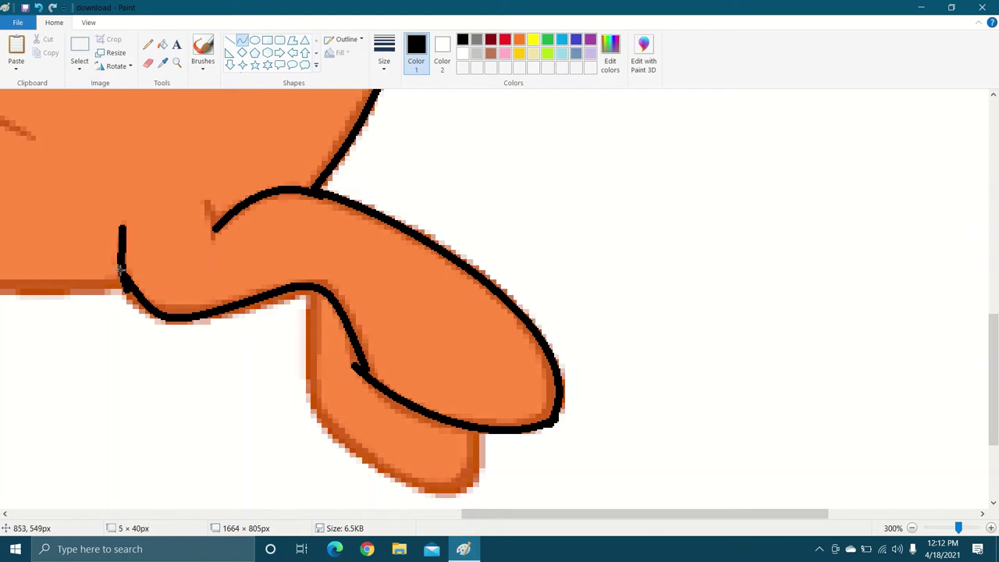
{"action": "left_click_drag", "start_coordinate": [993, 351], "coordinate": [994, 412]}
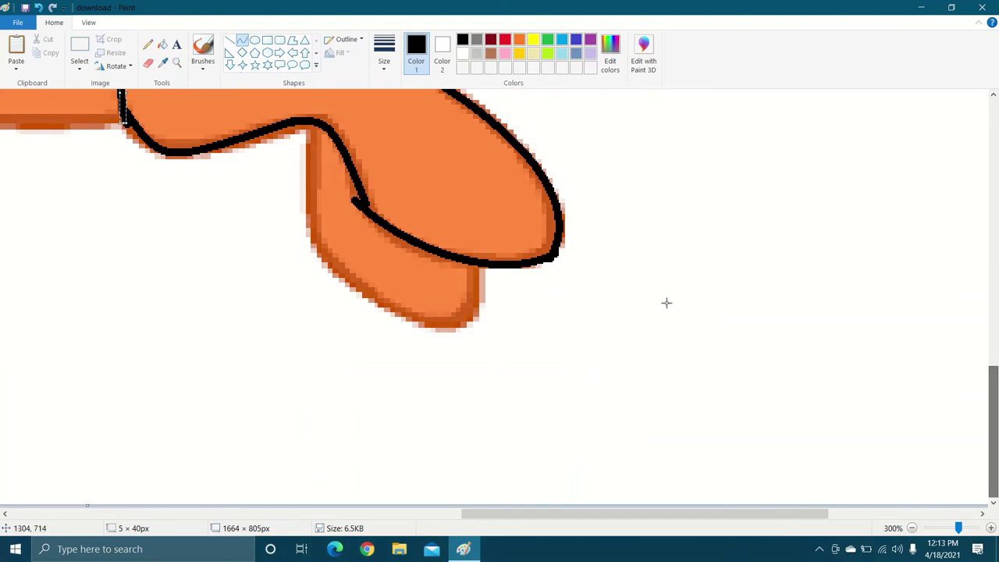
{"action": "left_click", "coordinate": [312, 131]}
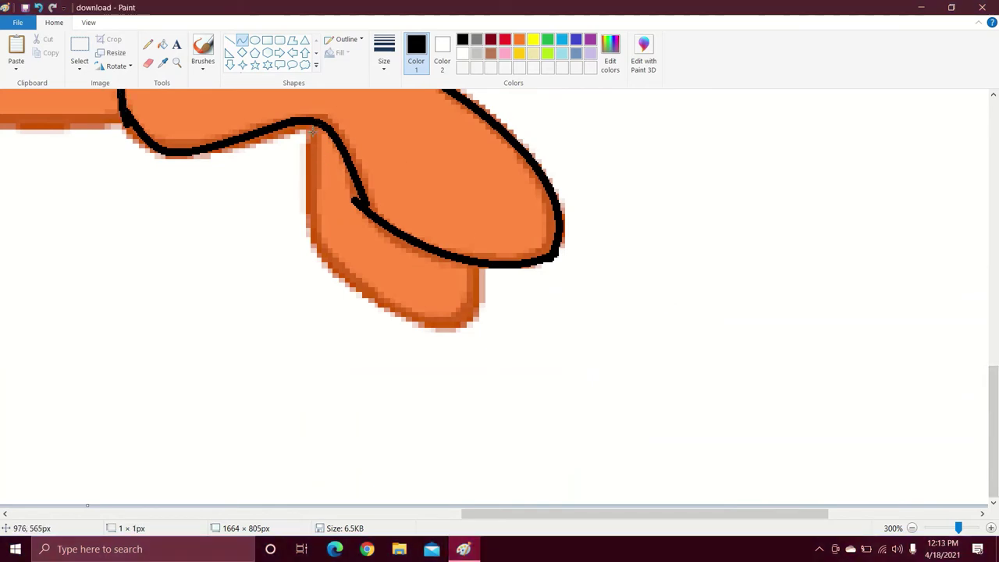
{"action": "left_click_drag", "start_coordinate": [312, 131], "coordinate": [371, 291]}
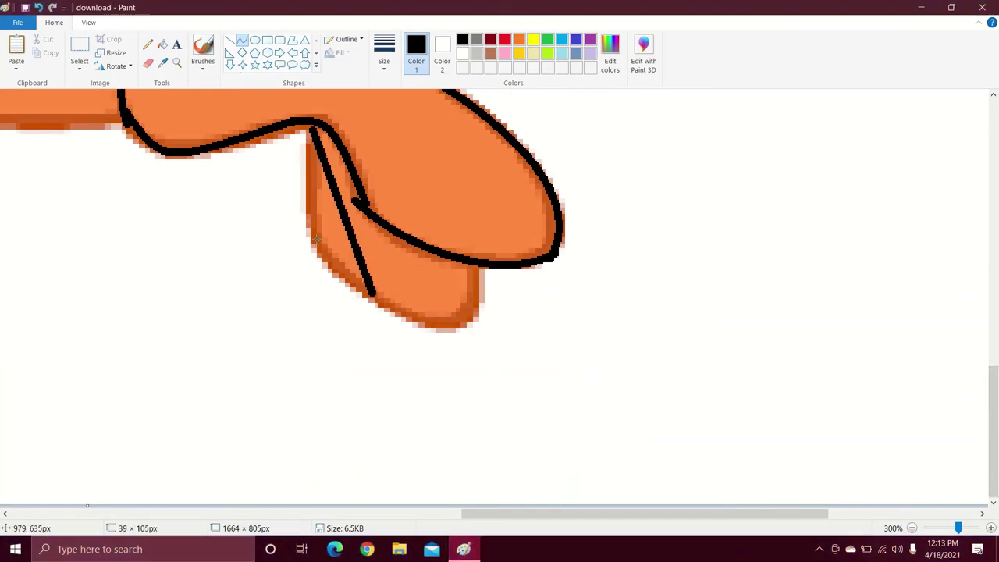
{"action": "left_click_drag", "start_coordinate": [317, 239], "coordinate": [307, 250]}
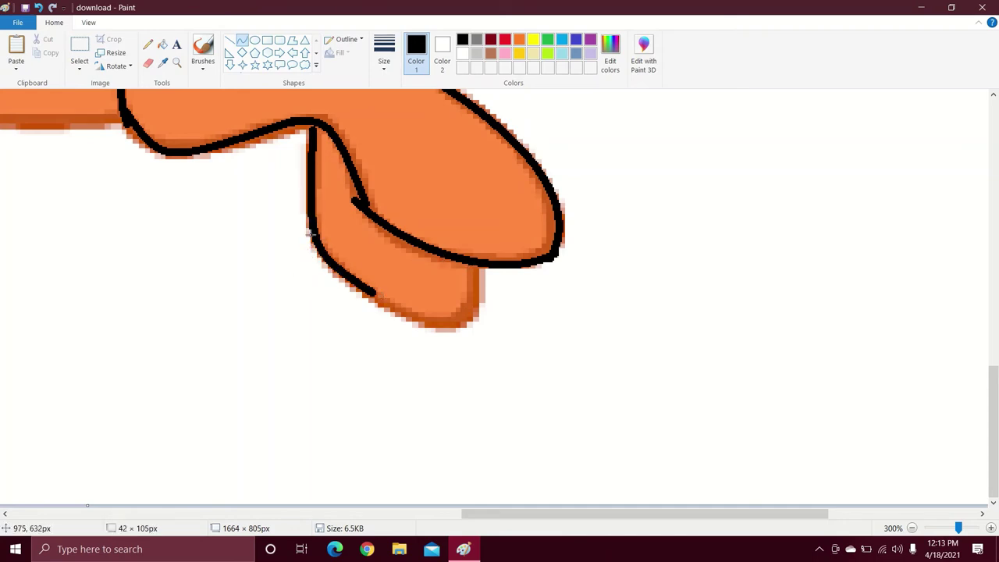
{"action": "left_click_drag", "start_coordinate": [310, 232], "coordinate": [311, 233]}
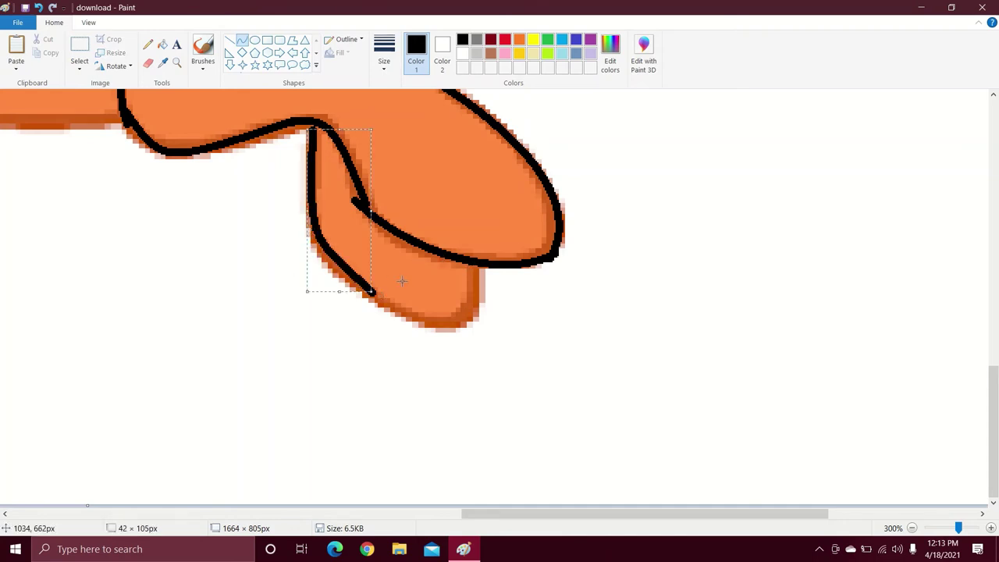
{"action": "key", "text": "ctrl+z"}
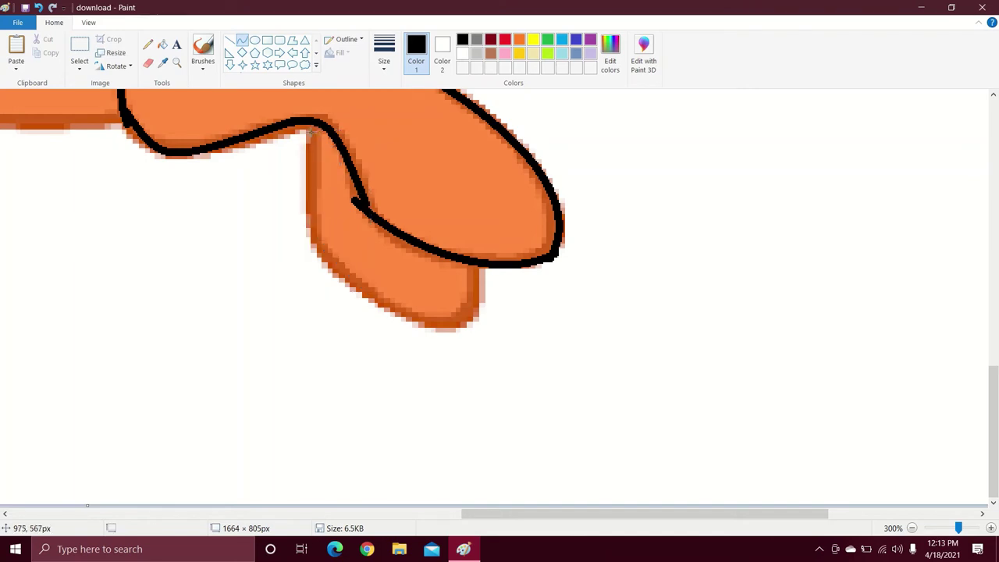
- Outline the far foreleg with a black curve about 77 × 124 px down its back edge and another around the hoof up to the near leg
{"action": "left_click_drag", "start_coordinate": [310, 131], "coordinate": [421, 325]}
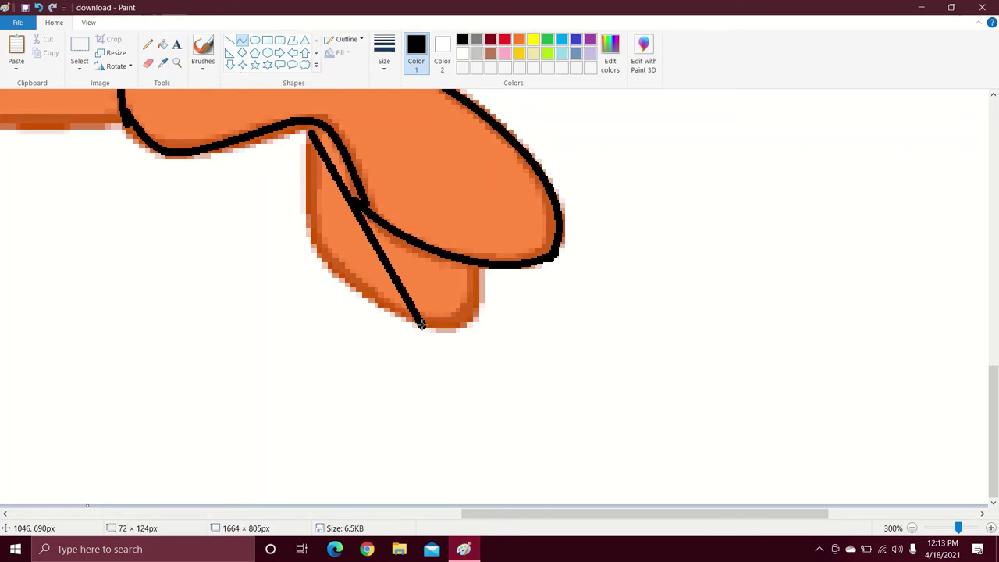
{"action": "left_click_drag", "start_coordinate": [311, 224], "coordinate": [303, 252]}
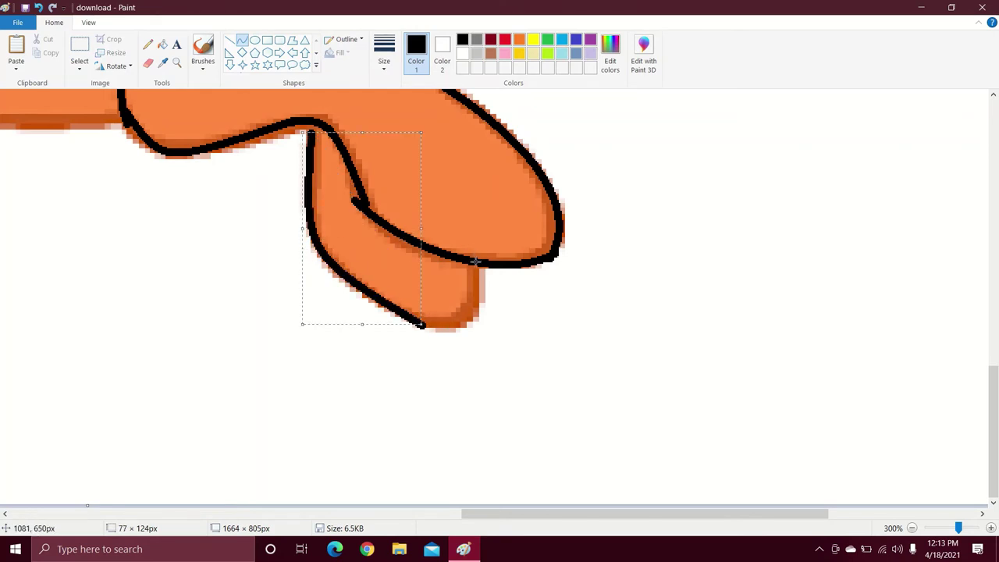
{"action": "mouse_move", "coordinate": [475, 261]}
{"action": "left_mouse_down"}
{"action": "mouse_move", "coordinate": [479, 316]}
{"action": "mouse_move", "coordinate": [421, 325]}
{"action": "mouse_move", "coordinate": [483, 326]}
{"action": "left_mouse_up"}
{"action": "left_click", "coordinate": [516, 308]}
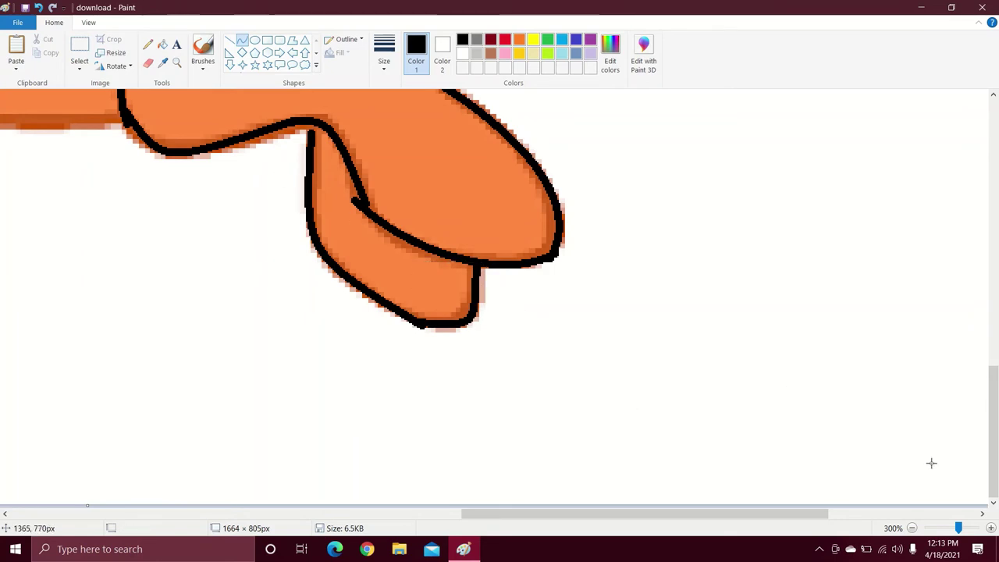
- Trace the wing's lowest feather with black curves, about 87 × 42 px along its upper edge and 122 × 78 px along its lower edge
{"action": "left_click", "coordinate": [950, 529]}
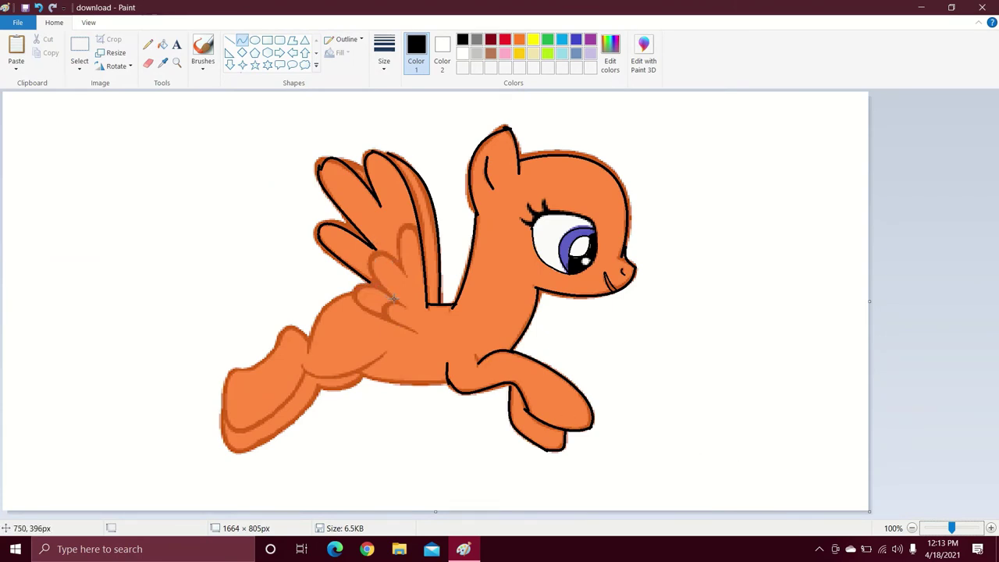
{"action": "left_click_drag", "start_coordinate": [402, 303], "coordinate": [356, 281]}
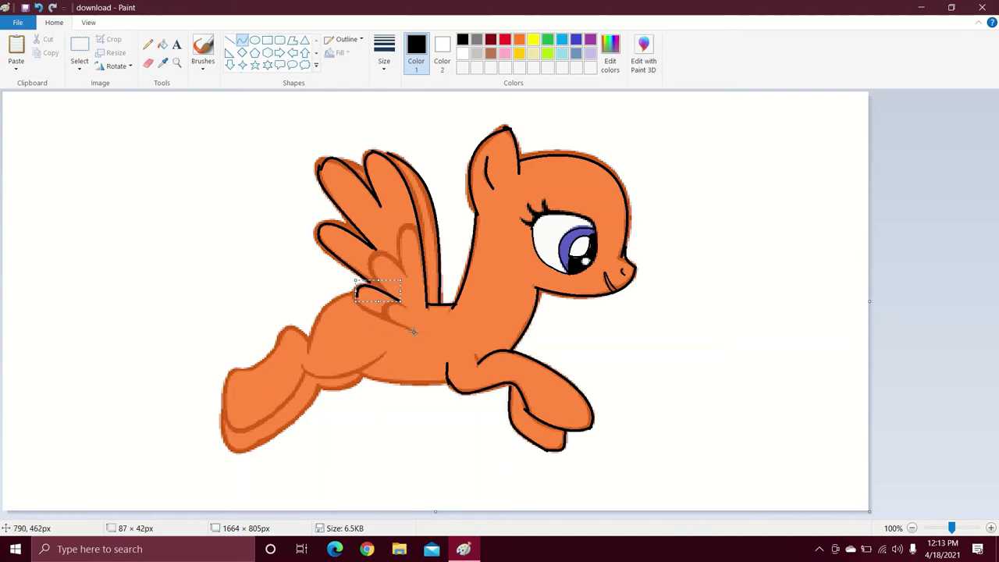
{"action": "left_click_drag", "start_coordinate": [415, 332], "coordinate": [352, 297]}
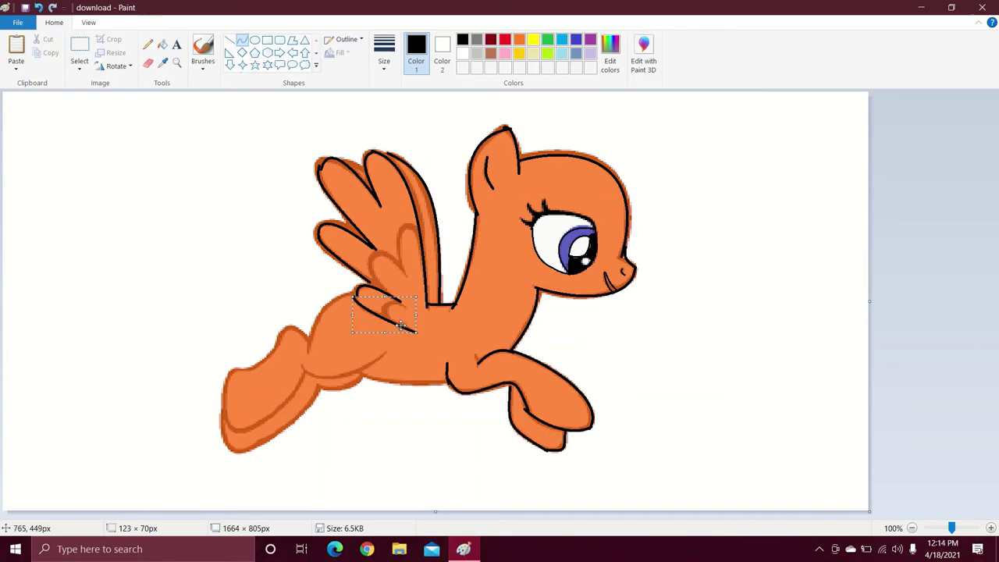
{"action": "left_click", "coordinate": [400, 325]}
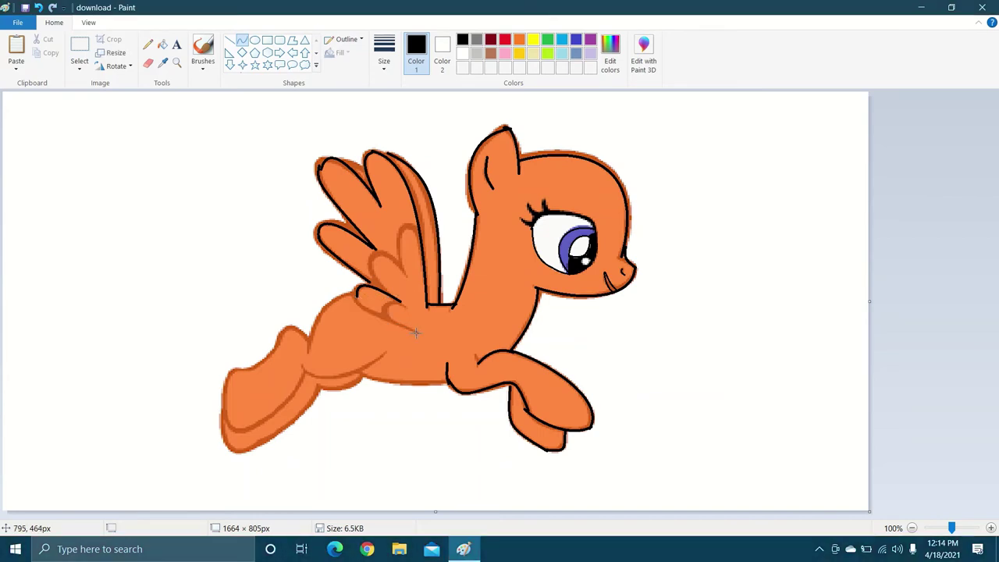
{"action": "left_click_drag", "start_coordinate": [417, 334], "coordinate": [356, 292]}
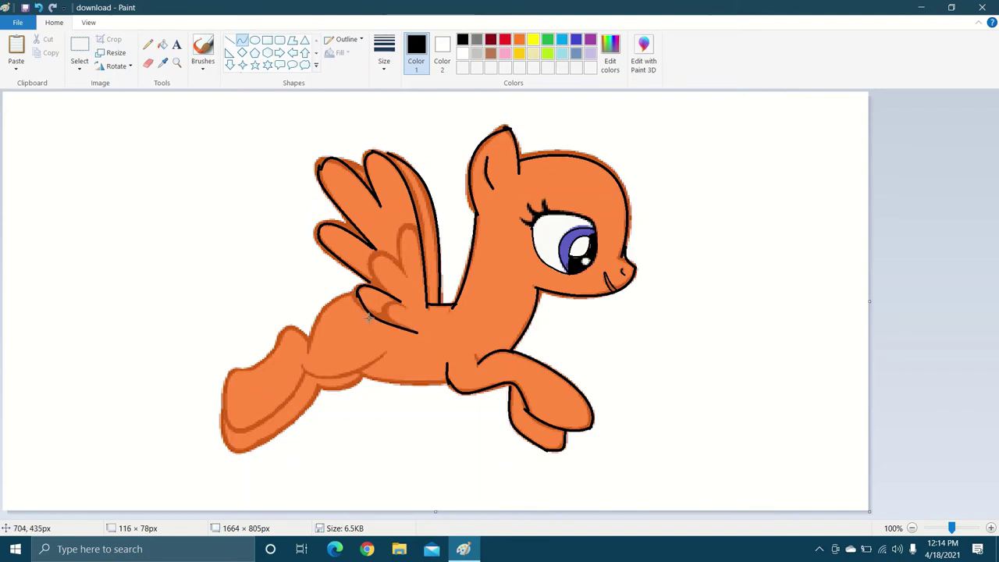
{"action": "left_click_drag", "start_coordinate": [357, 293], "coordinate": [355, 303]}
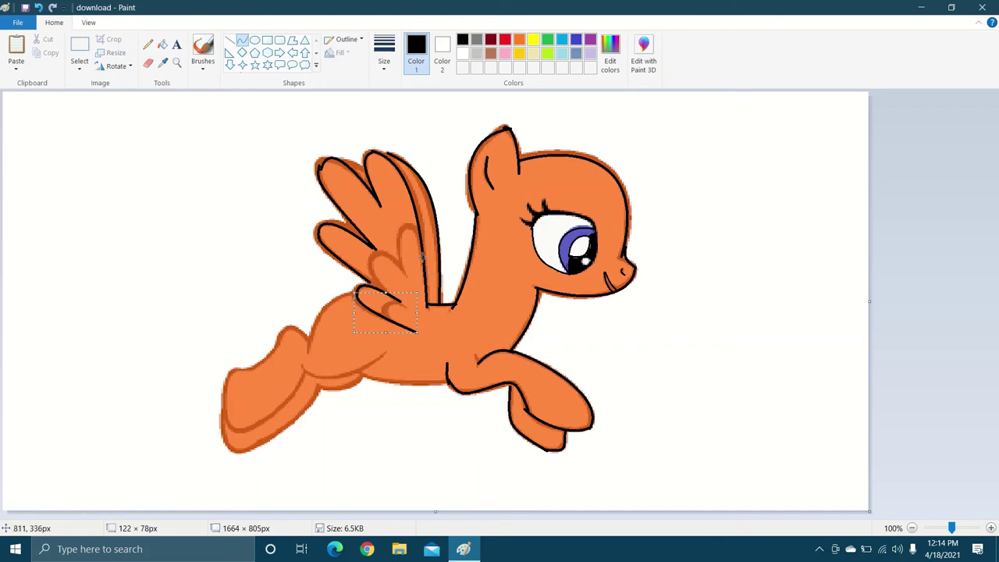
- Trace the wing's inner feathers in black, from the upper rounded tip, about 36 × 52 px, down to the small one inside the lowest feather
{"action": "left_click_drag", "start_coordinate": [420, 250], "coordinate": [410, 225]}
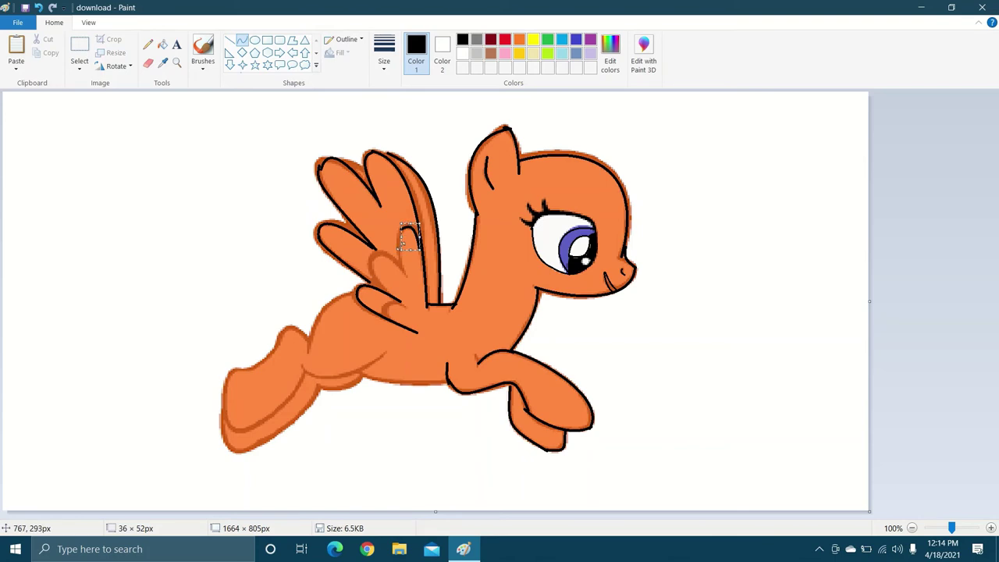
{"action": "left_click_drag", "start_coordinate": [404, 271], "coordinate": [395, 233]}
{"action": "mouse_move", "coordinate": [389, 294]}
{"action": "left_mouse_down"}
{"action": "mouse_move", "coordinate": [370, 255]}
{"action": "mouse_move", "coordinate": [371, 283]}
{"action": "mouse_move", "coordinate": [365, 257]}
{"action": "mouse_move", "coordinate": [403, 270]}
{"action": "mouse_move", "coordinate": [373, 247]}
{"action": "mouse_move", "coordinate": [387, 253]}
{"action": "mouse_move", "coordinate": [363, 291]}
{"action": "mouse_move", "coordinate": [404, 307]}
{"action": "mouse_move", "coordinate": [386, 317]}
{"action": "mouse_move", "coordinate": [389, 297]}
{"action": "mouse_move", "coordinate": [381, 302]}
{"action": "left_mouse_up"}
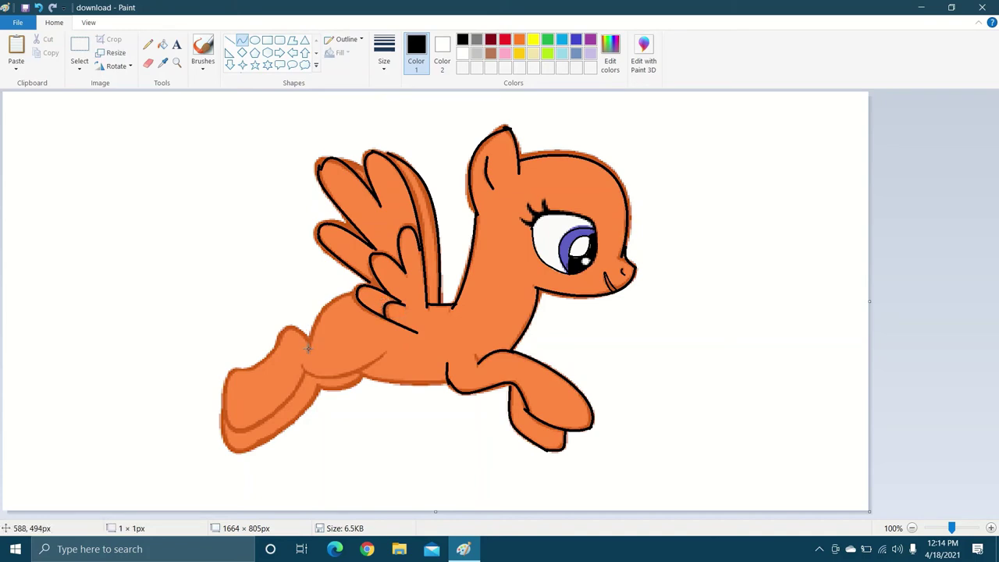
- Trace the rump with a black curve about 89 × 106 px up to the wing, and the hind leg's upper edge with one about 92 × 72 px
{"action": "left_click_drag", "start_coordinate": [307, 348], "coordinate": [353, 289]}
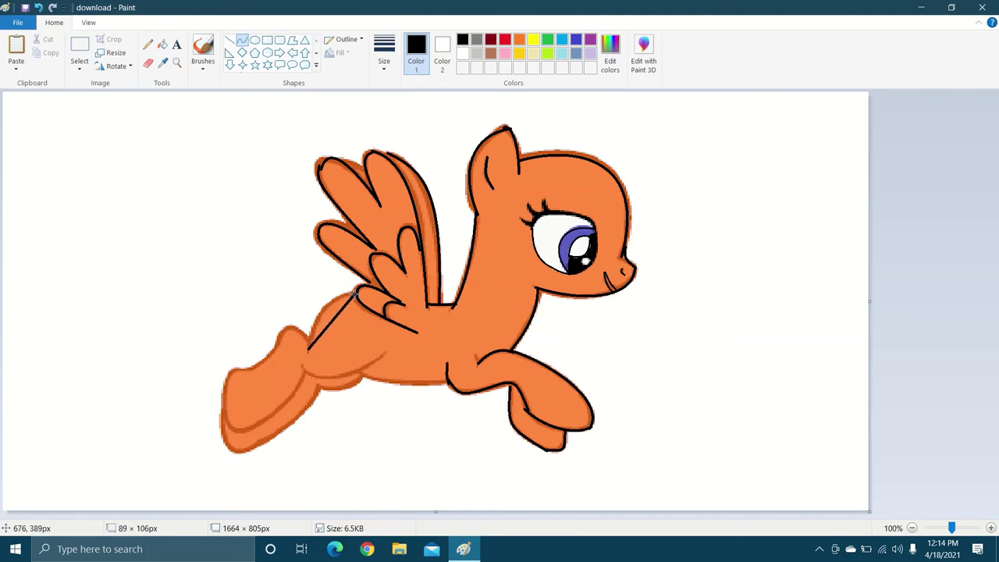
{"action": "left_click_drag", "start_coordinate": [307, 325], "coordinate": [323, 296]}
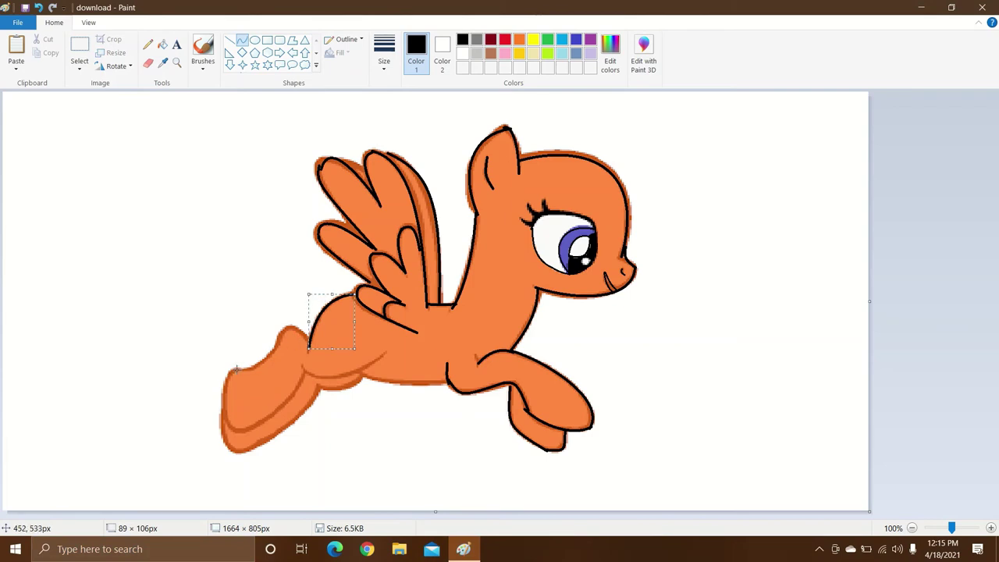
{"action": "left_click_drag", "start_coordinate": [231, 368], "coordinate": [279, 331]}
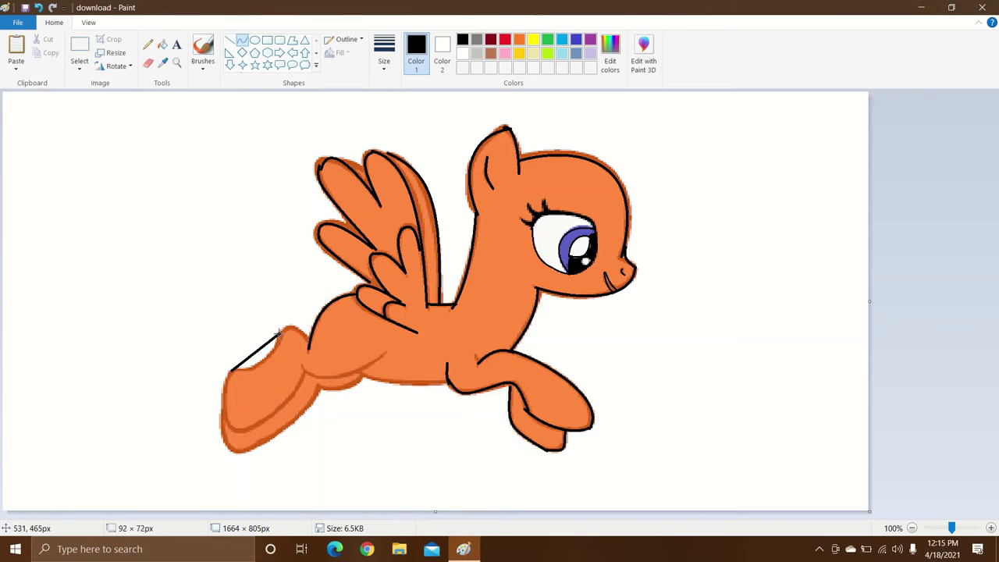
{"action": "left_click_drag", "start_coordinate": [248, 363], "coordinate": [261, 367]}
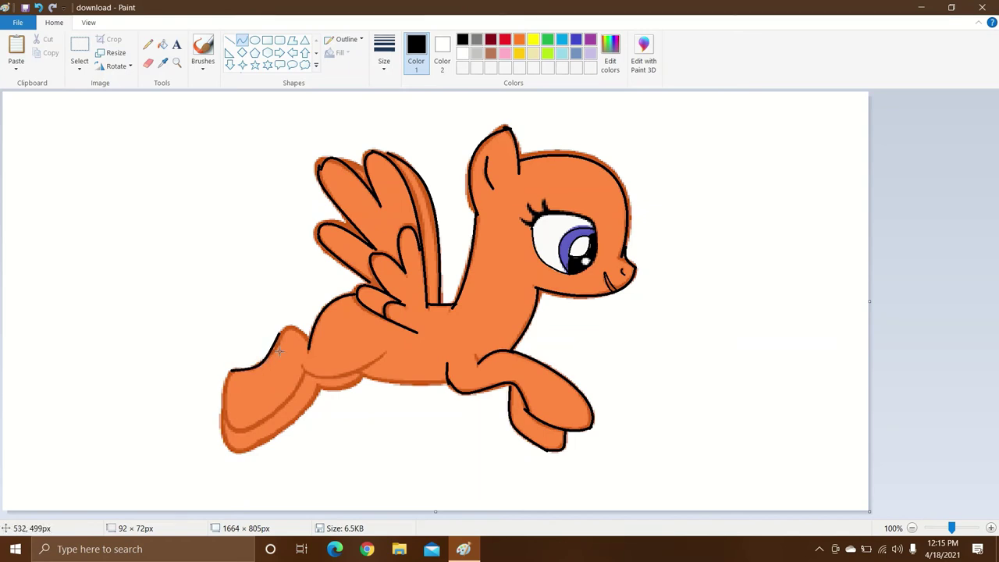
- Trace the near hind leg with black curves, about 54 × 44 px over the hock, 127 × 120 px along the lower edge and 162 × 60 px under the thigh
{"action": "left_click", "coordinate": [279, 351]}
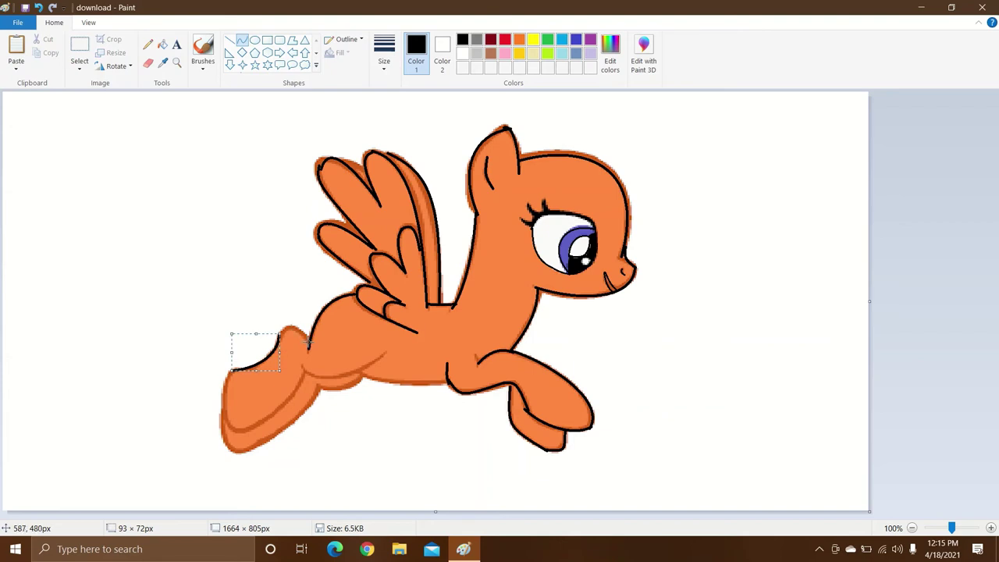
{"action": "left_click_drag", "start_coordinate": [308, 341], "coordinate": [283, 319]}
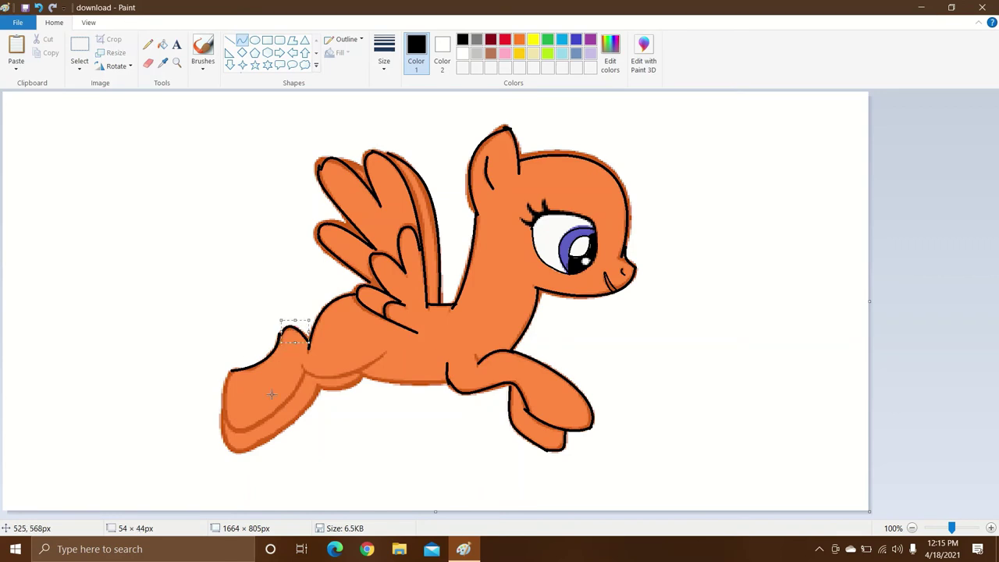
{"action": "left_click_drag", "start_coordinate": [231, 367], "coordinate": [218, 411]}
{"action": "left_click_drag", "start_coordinate": [302, 367], "coordinate": [289, 400]}
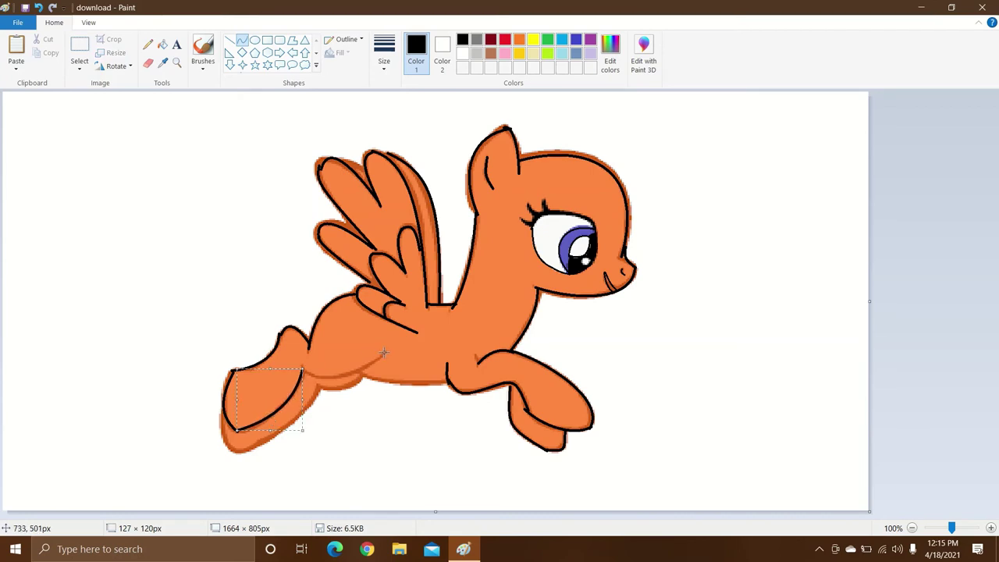
{"action": "left_click_drag", "start_coordinate": [383, 353], "coordinate": [325, 383]}
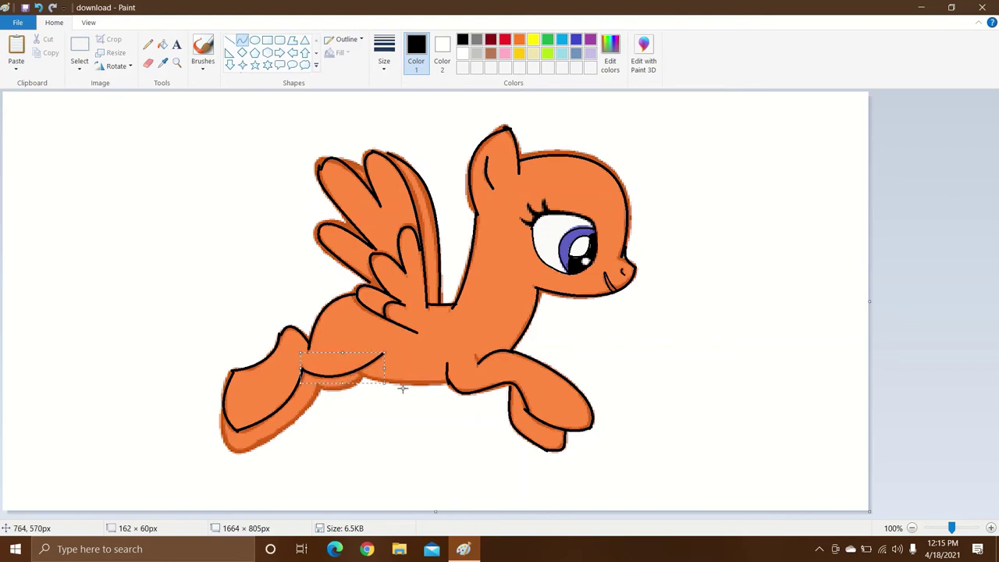
- Trace the belly with a black curve from the foreleg to the thigh, and the far thigh's underside with one about 83 × 34 px
{"action": "left_click_drag", "start_coordinate": [447, 380], "coordinate": [370, 393]}
{"action": "left_click", "coordinate": [377, 411]}
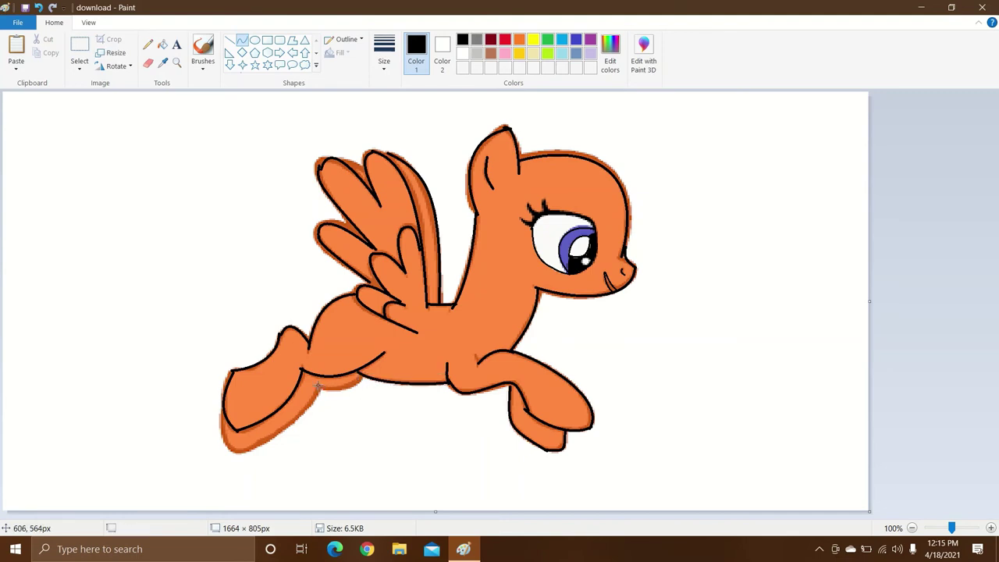
{"action": "left_click_drag", "start_coordinate": [318, 385], "coordinate": [365, 378]}
{"action": "left_click_drag", "start_coordinate": [331, 392], "coordinate": [362, 390]}
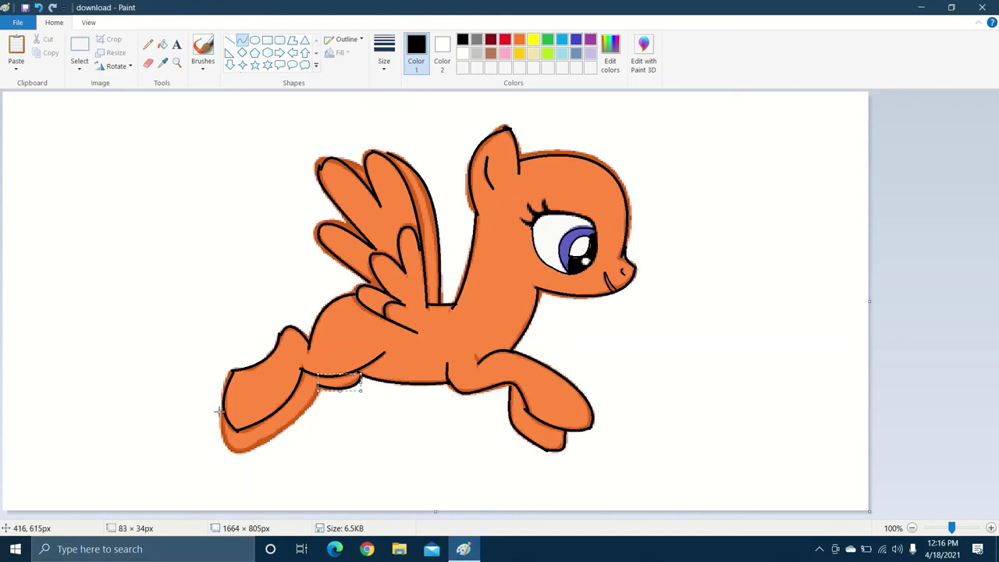
- Outline the far hind hoof with a black curve about 38 × 82 px and the far hind leg's lower edge with one about 150 × 132 px
{"action": "mouse_move", "coordinate": [221, 412]}
{"action": "left_mouse_down"}
{"action": "mouse_move", "coordinate": [239, 451]}
{"action": "mouse_move", "coordinate": [226, 440]}
{"action": "mouse_move", "coordinate": [223, 451]}
{"action": "left_mouse_up"}
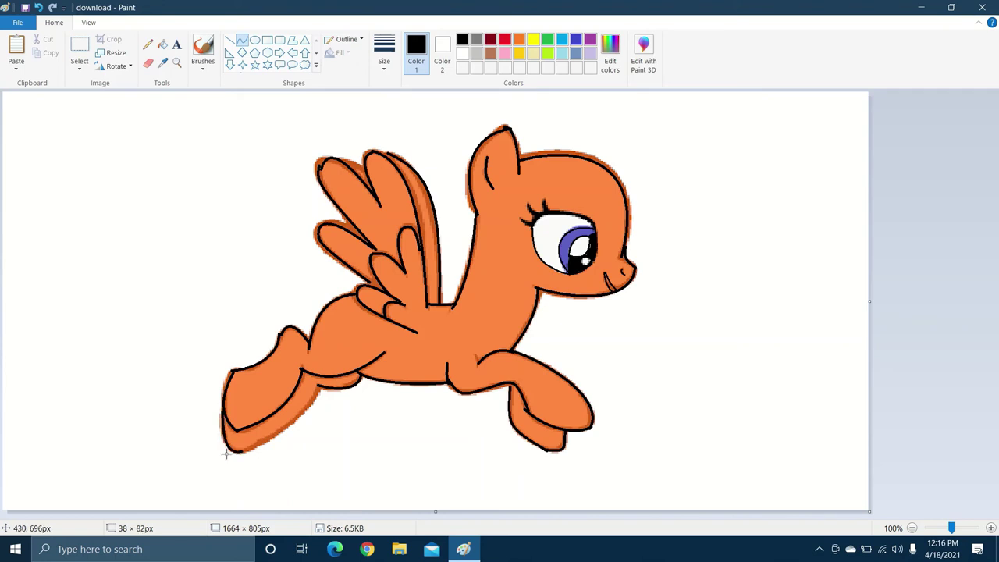
{"action": "left_click_drag", "start_coordinate": [317, 385], "coordinate": [240, 453]}
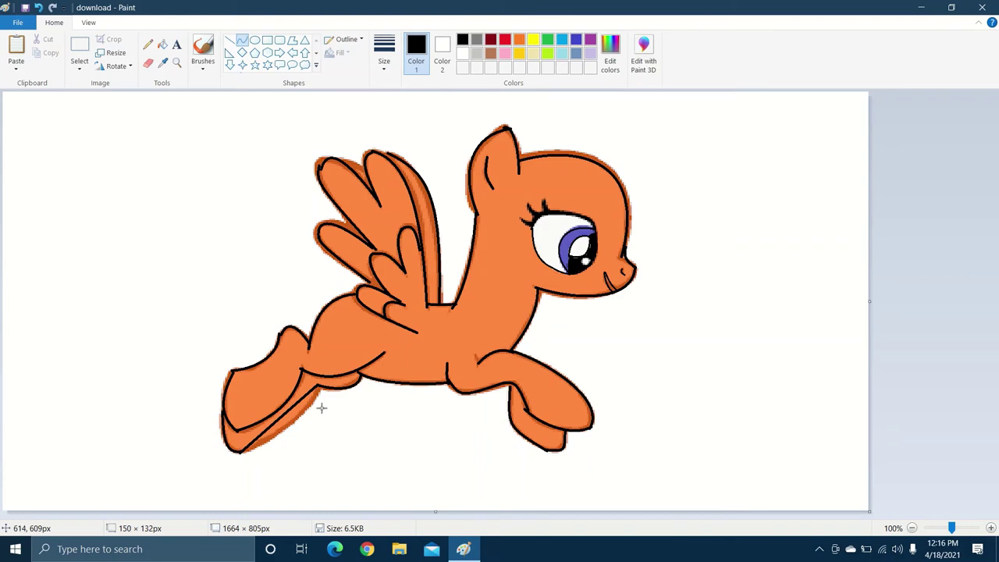
{"action": "left_click_drag", "start_coordinate": [312, 408], "coordinate": [311, 404]}
{"action": "left_click_drag", "start_coordinate": [279, 436], "coordinate": [279, 441]}
{"action": "left_click", "coordinate": [370, 421]}
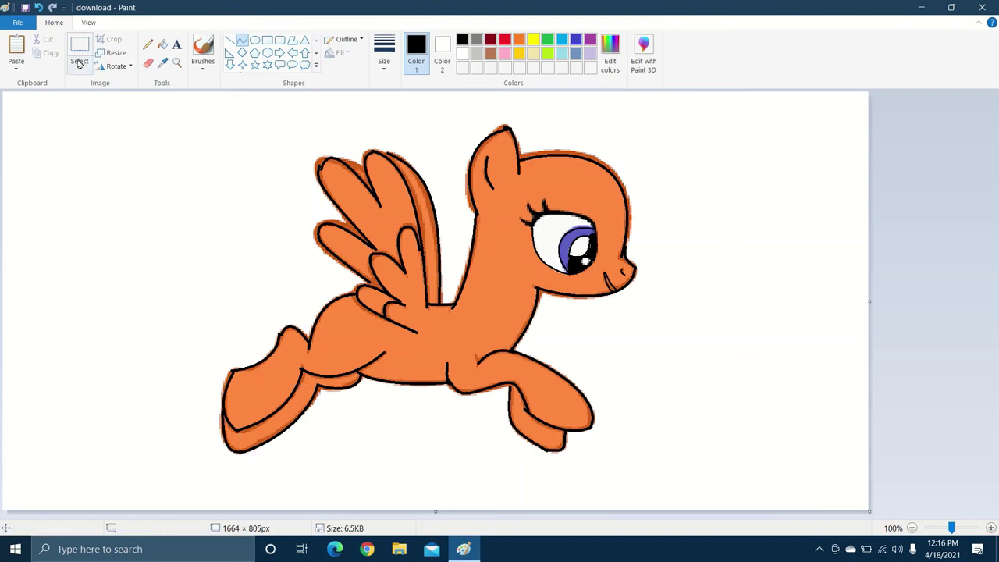
- Select the whole picture and invert its colors
{"action": "left_click", "coordinate": [79, 64]}
{"action": "left_click", "coordinate": [109, 143]}
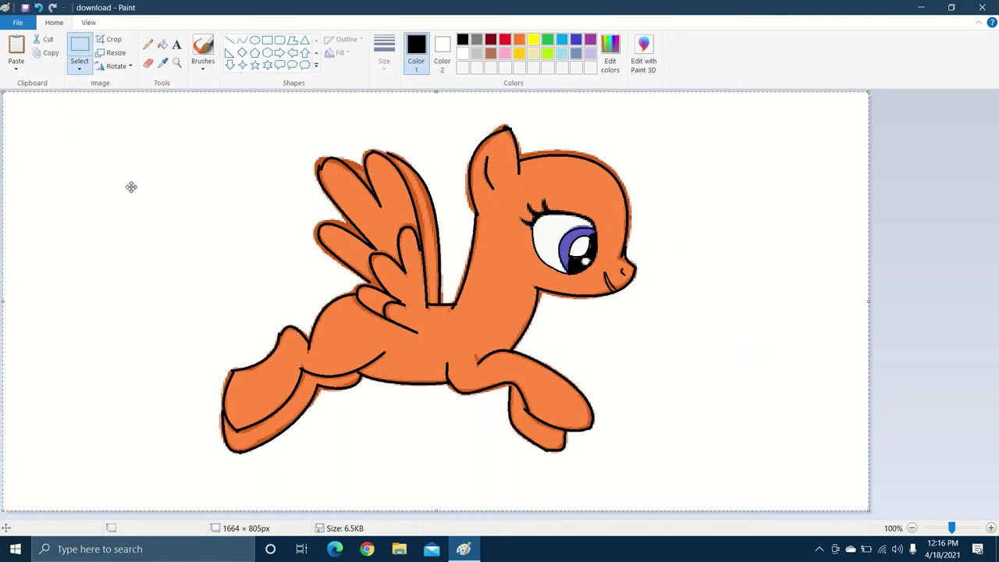
{"action": "right_click", "coordinate": [131, 188]}
{"action": "left_click", "coordinate": [172, 322]}
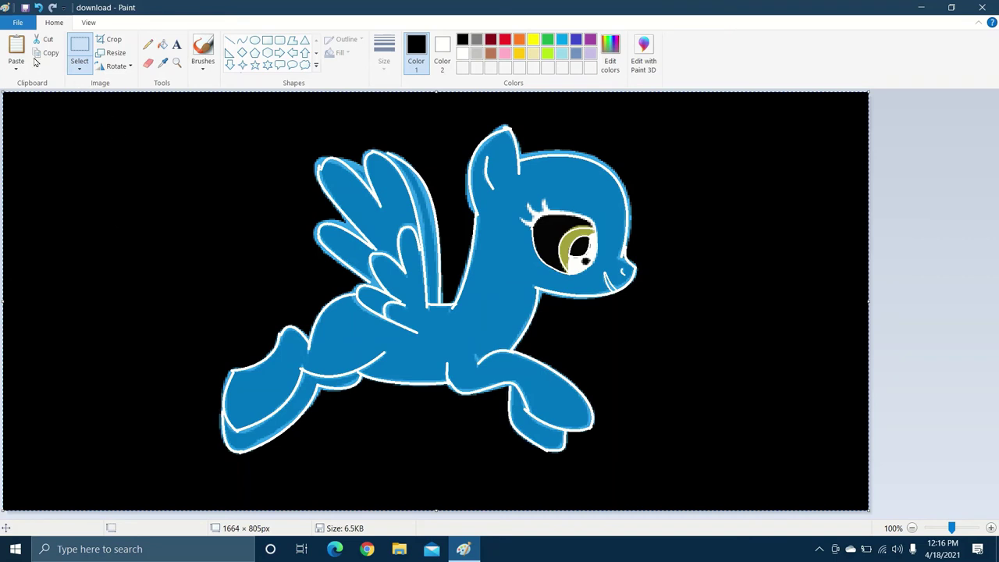
- Convert the image to black and white in its properties, accepting the loss of color information
{"action": "left_click", "coordinate": [17, 22]}
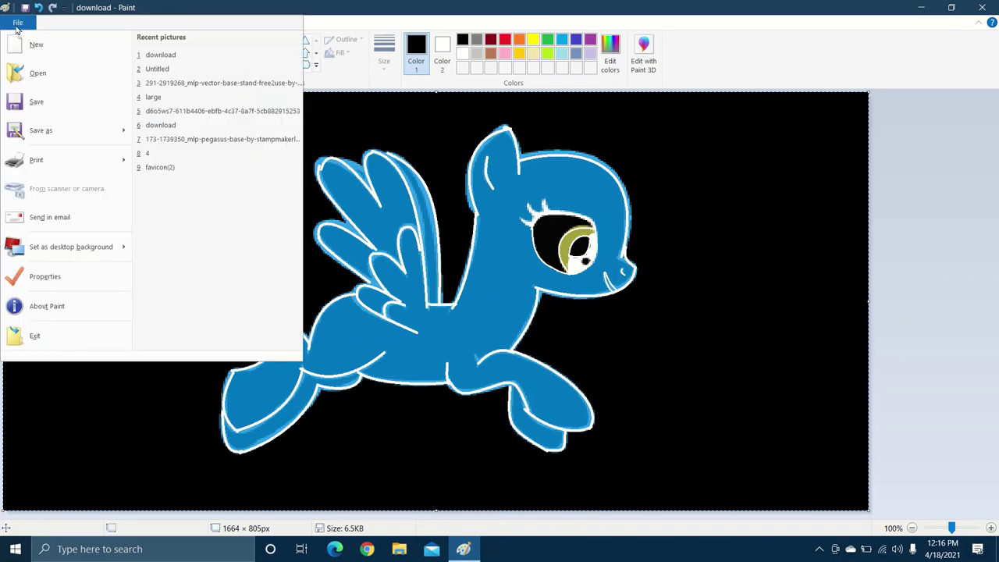
{"action": "left_click", "coordinate": [45, 276]}
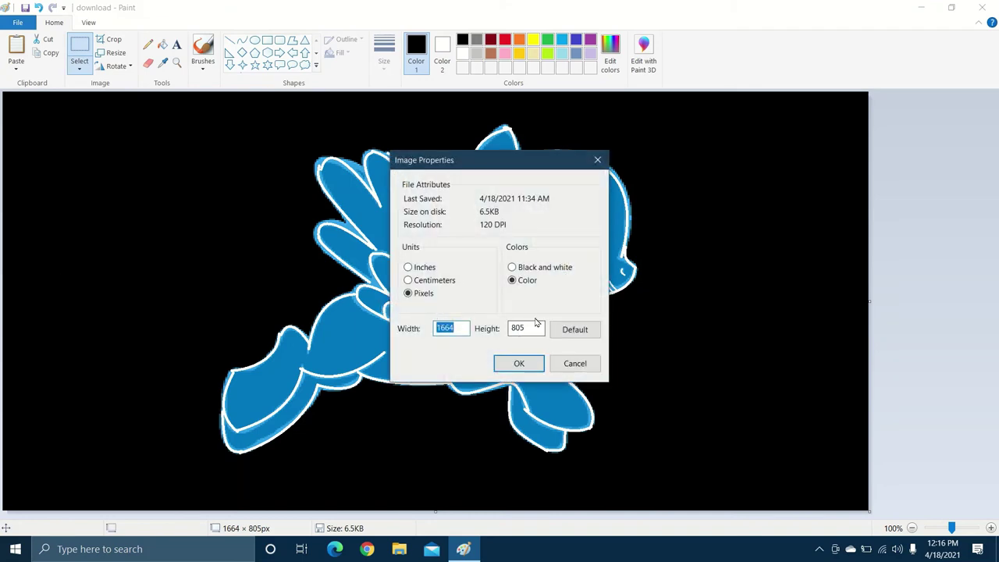
{"action": "left_click", "coordinate": [513, 267]}
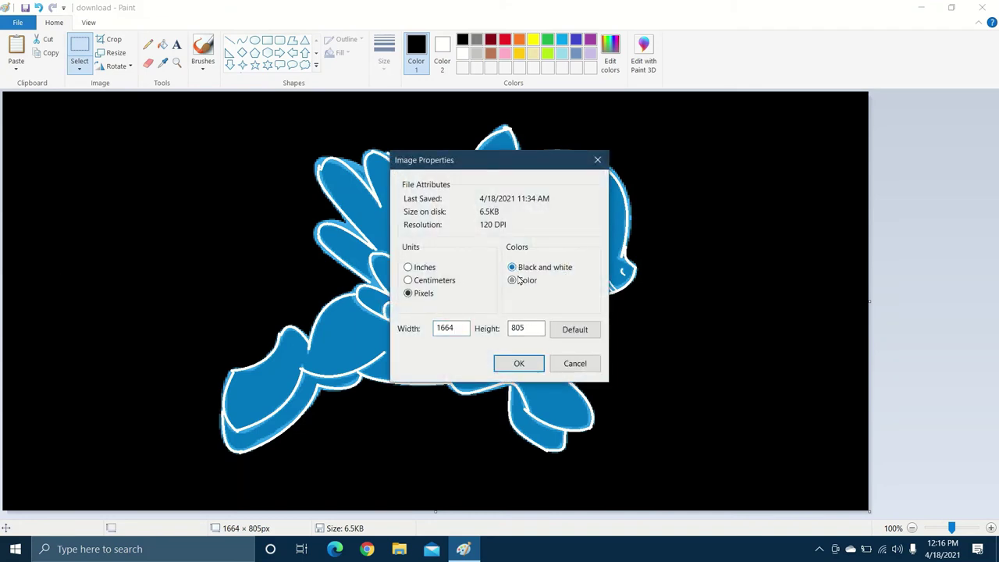
{"action": "left_click", "coordinate": [521, 364]}
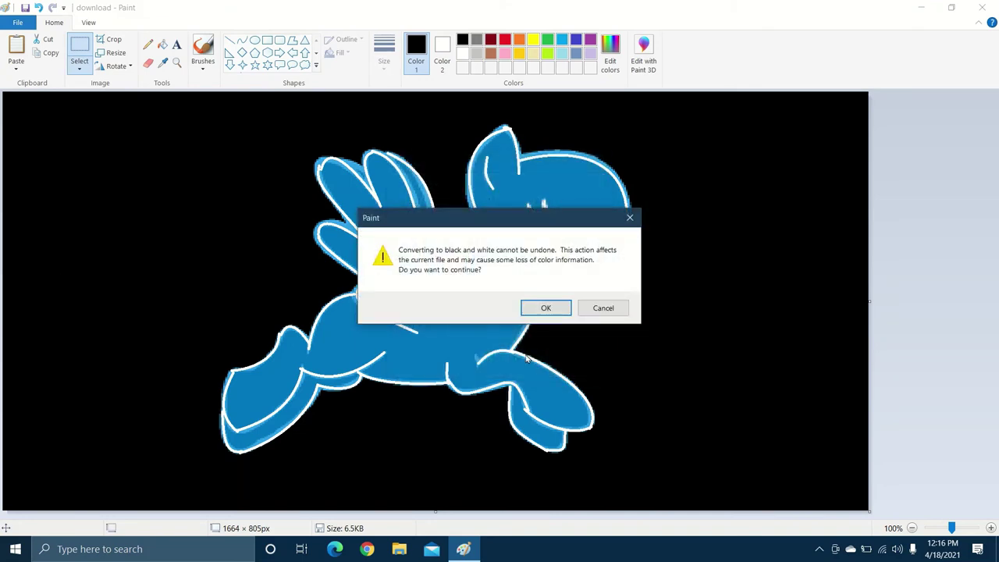
{"action": "left_click", "coordinate": [547, 307]}
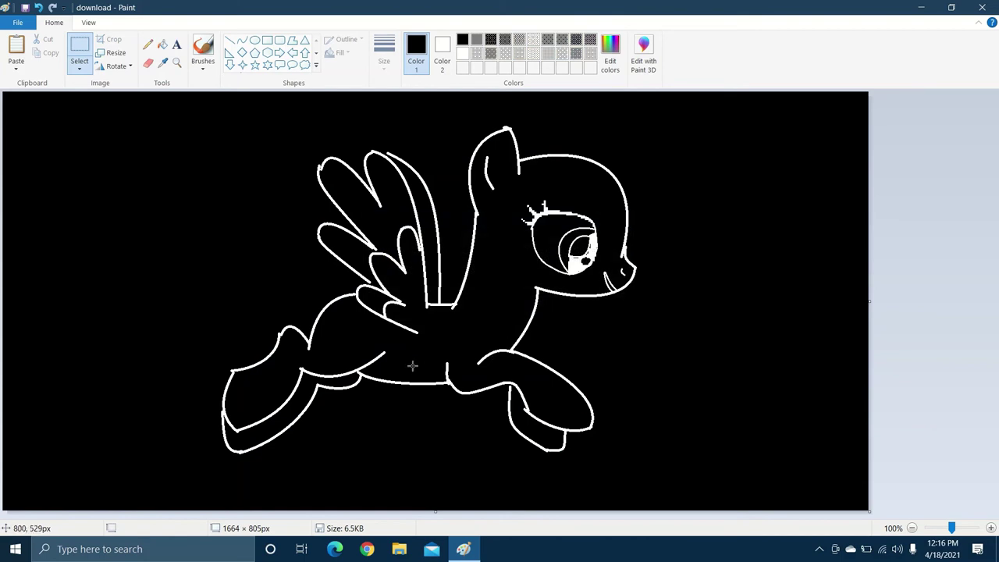
- Switch the image properties back to Color
{"action": "left_click", "coordinate": [17, 21]}
{"action": "left_click", "coordinate": [47, 276]}
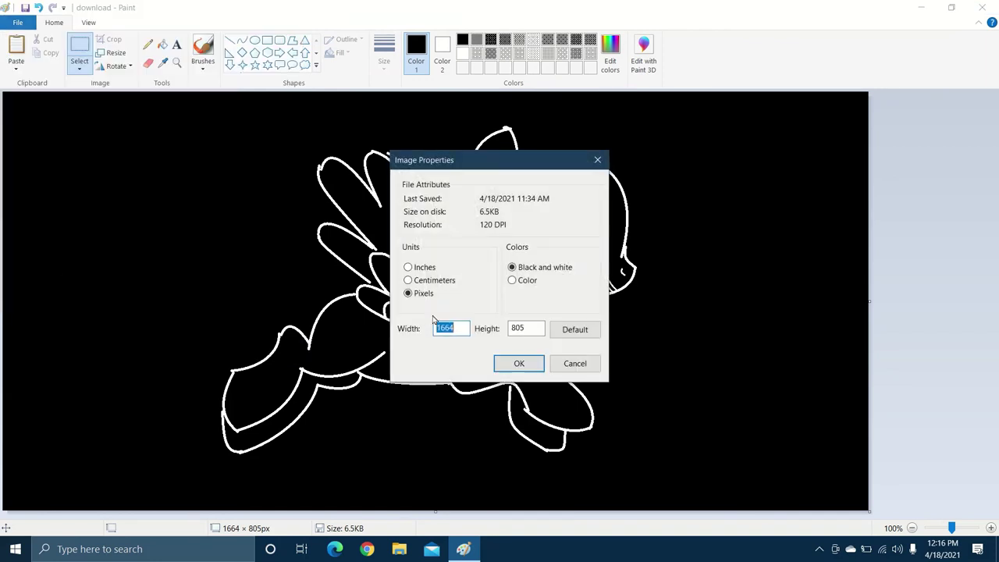
{"action": "left_click", "coordinate": [515, 281]}
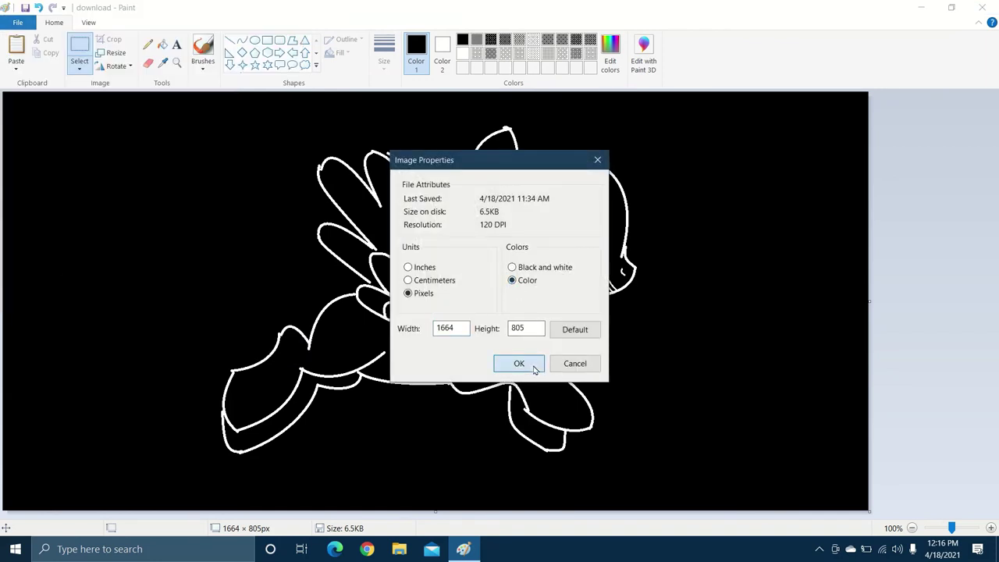
{"action": "left_click", "coordinate": [534, 364]}
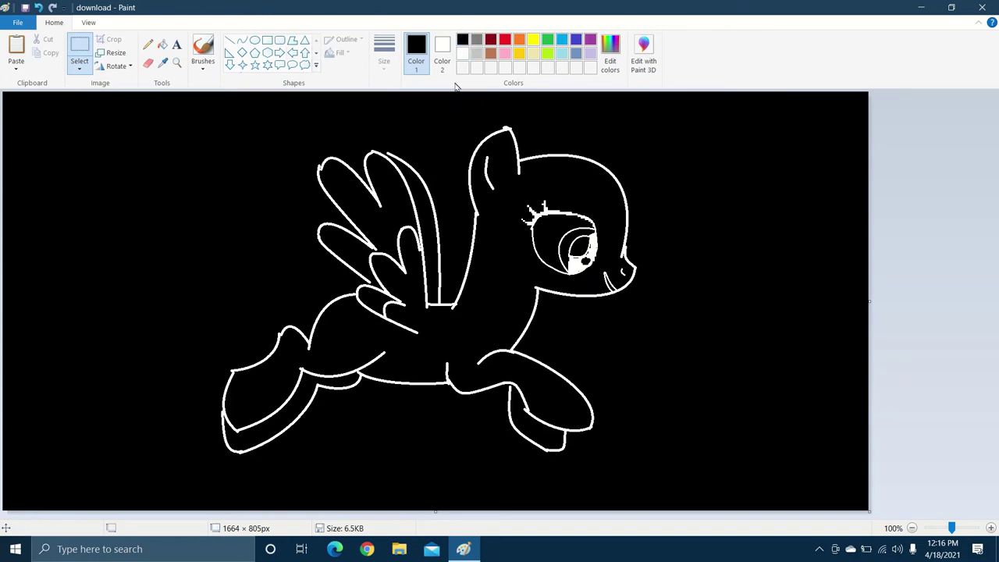
- Fill the pony's body and eye outlines with gold and close the gap at the wing's upper tip with a short gold curve
{"action": "left_click", "coordinate": [519, 53]}
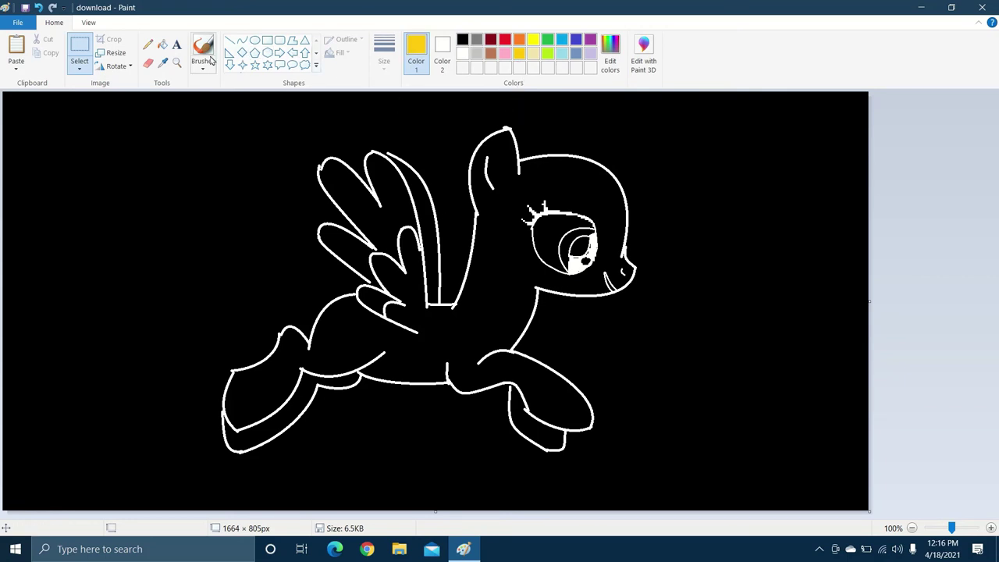
{"action": "left_click", "coordinate": [162, 44]}
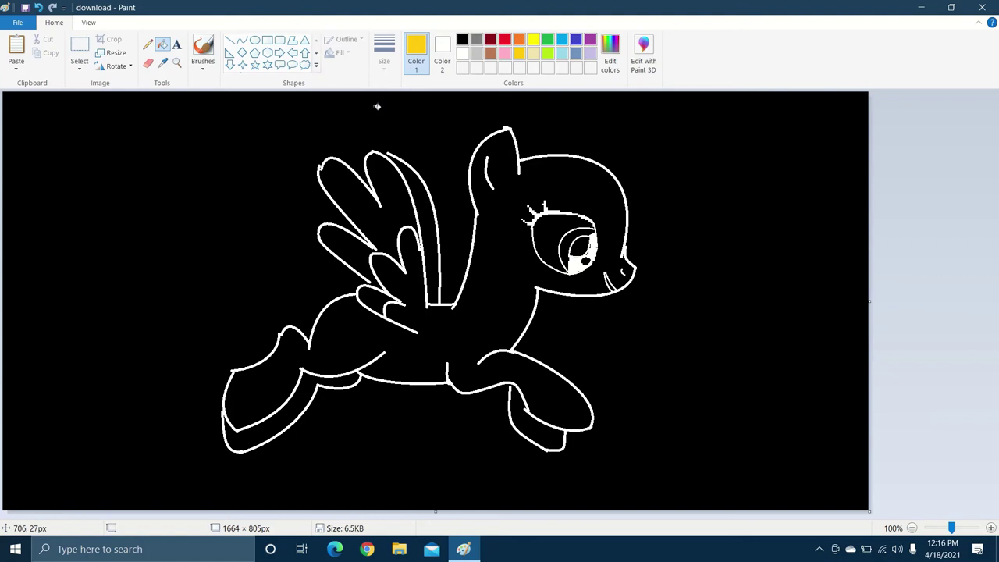
{"action": "left_click", "coordinate": [379, 149]}
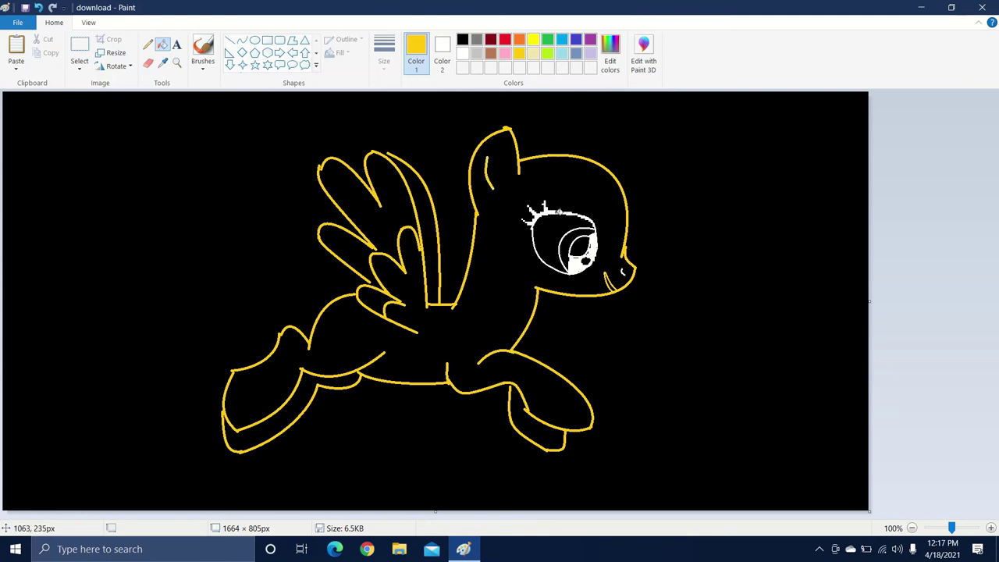
{"action": "left_click", "coordinate": [557, 211]}
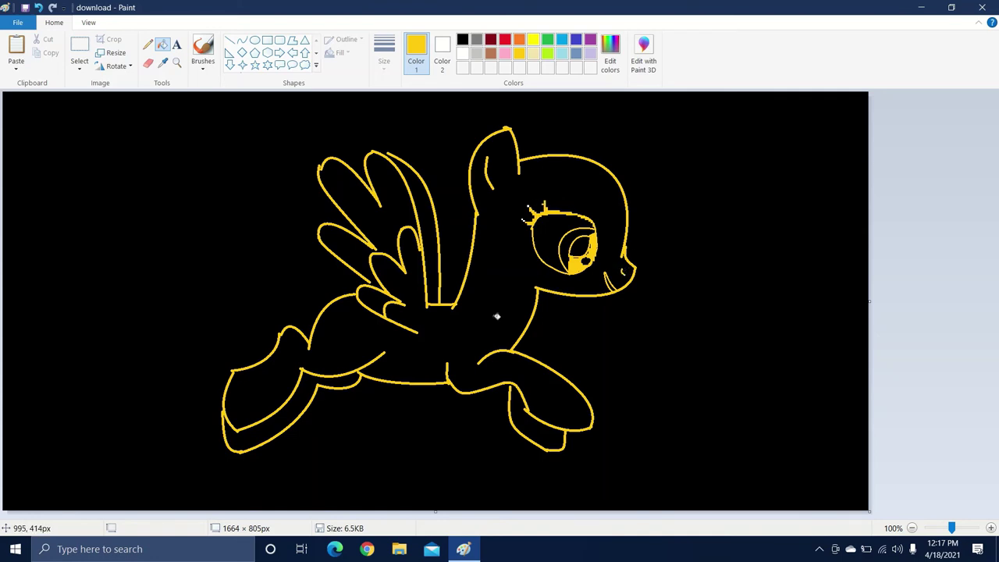
{"action": "left_click", "coordinate": [242, 39]}
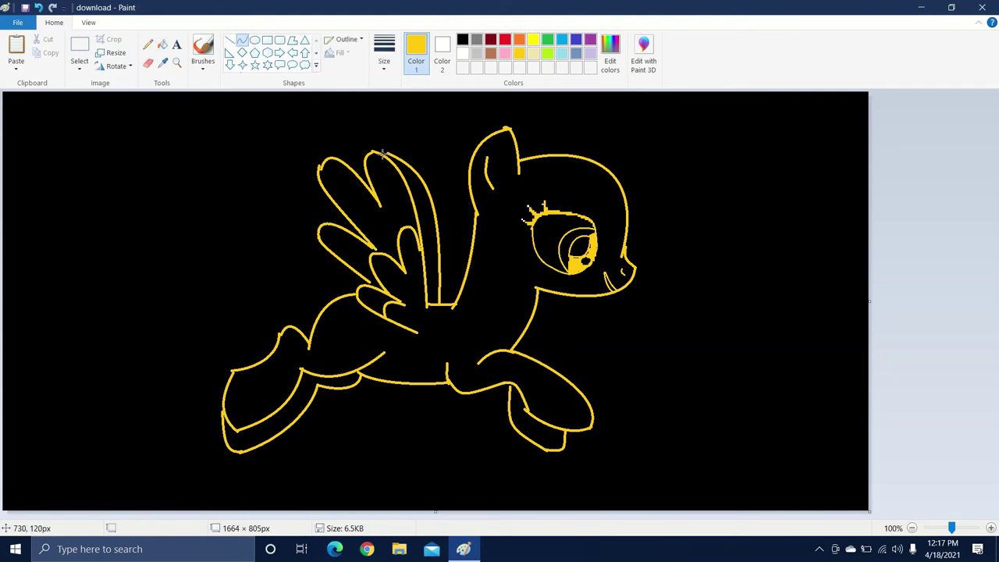
{"action": "mouse_move", "coordinate": [383, 153]}
{"action": "left_mouse_down"}
{"action": "mouse_move", "coordinate": [380, 136]}
{"action": "mouse_move", "coordinate": [387, 152]}
{"action": "left_mouse_up"}
- Fill the background, the pony's body, the wing's front strip and its lowest inner feather with white
{"action": "left_click", "coordinate": [162, 47]}
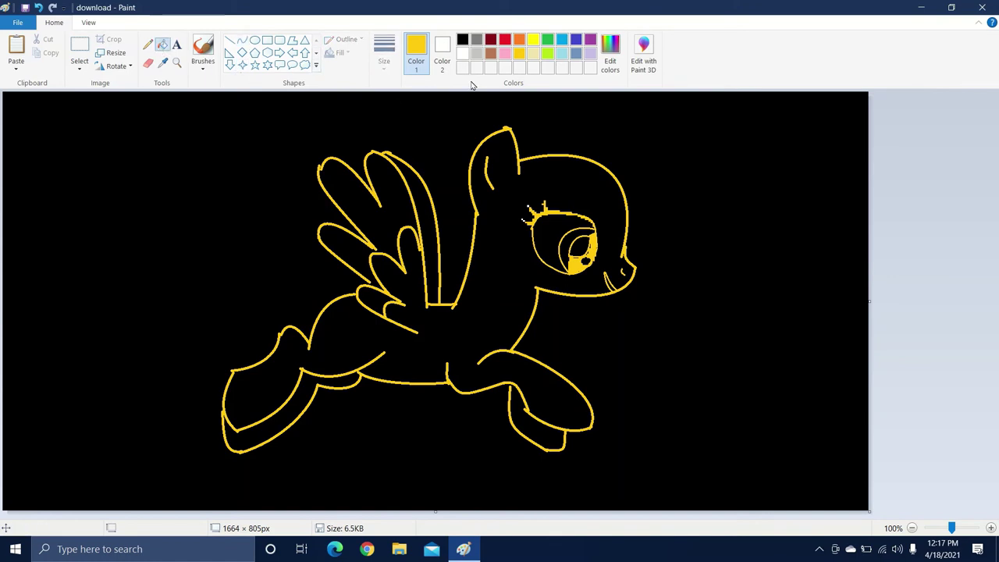
{"action": "left_click", "coordinate": [463, 53]}
{"action": "left_click", "coordinate": [283, 147]}
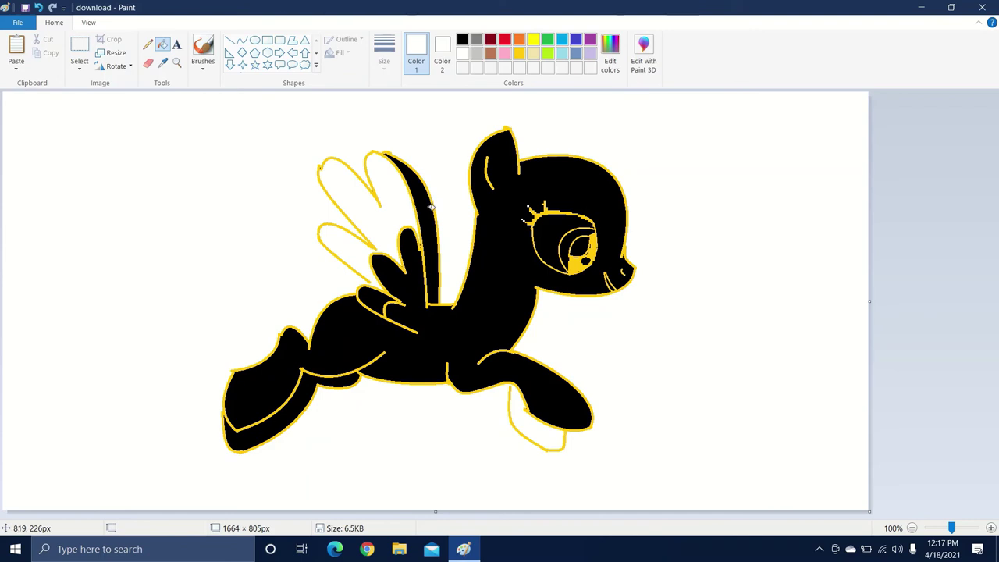
{"action": "left_click", "coordinate": [431, 206]}
{"action": "left_click", "coordinate": [410, 248]}
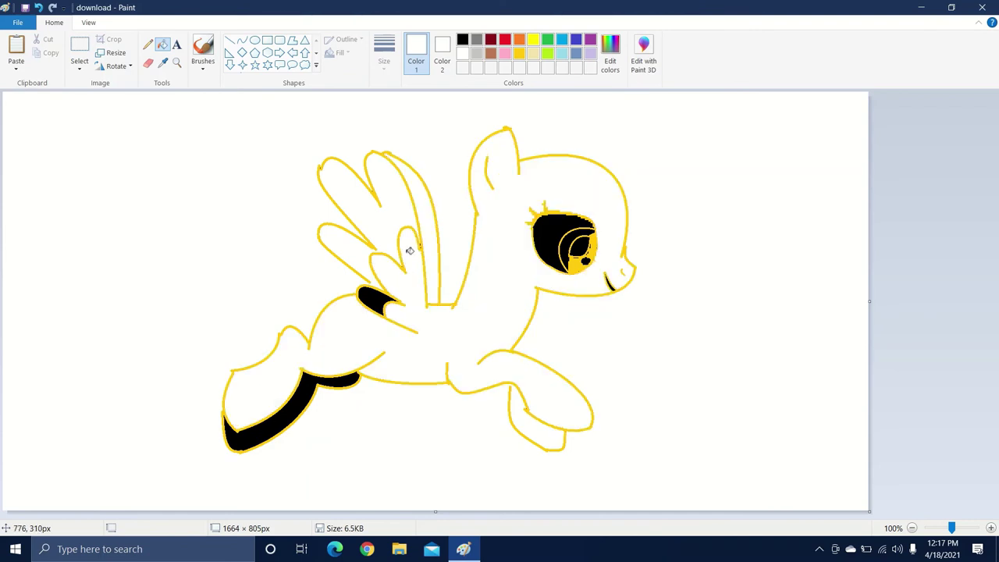
{"action": "left_click", "coordinate": [375, 295]}
- Fill the eyeball, iris, pupil center, mouth and far hind leg with white
{"action": "left_click", "coordinate": [552, 231]}
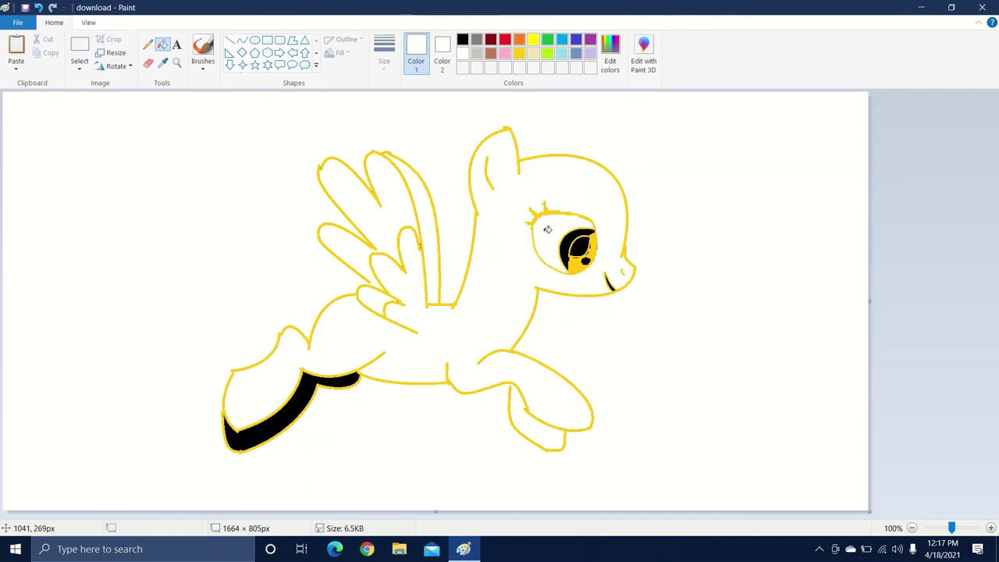
{"action": "left_click", "coordinate": [576, 237]}
{"action": "left_click", "coordinate": [584, 247]}
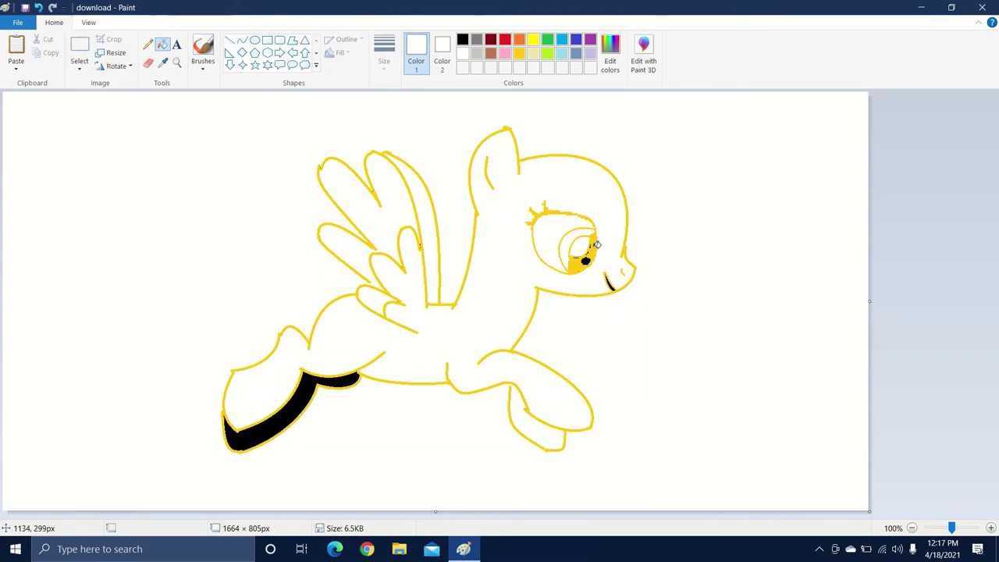
{"action": "left_click", "coordinate": [611, 286]}
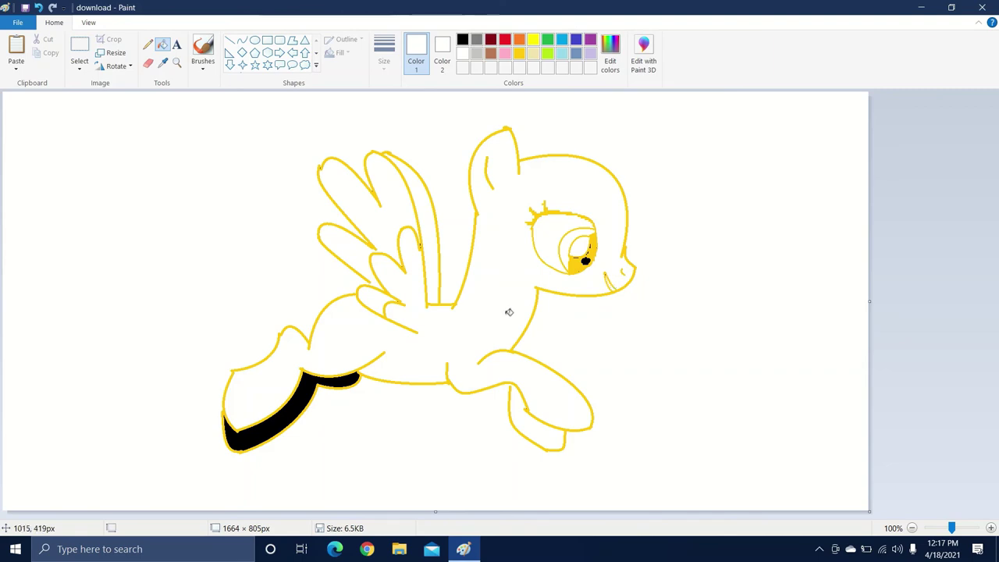
{"action": "left_click", "coordinate": [339, 380]}
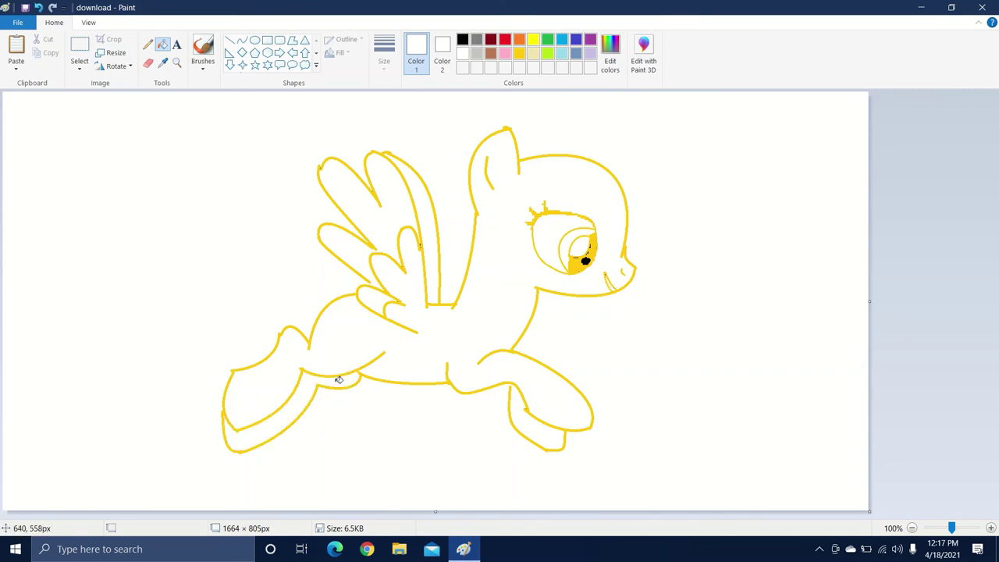
- Fill the pony's head and body with orange
{"action": "left_click", "coordinate": [519, 40]}
{"action": "left_click", "coordinate": [538, 169]}
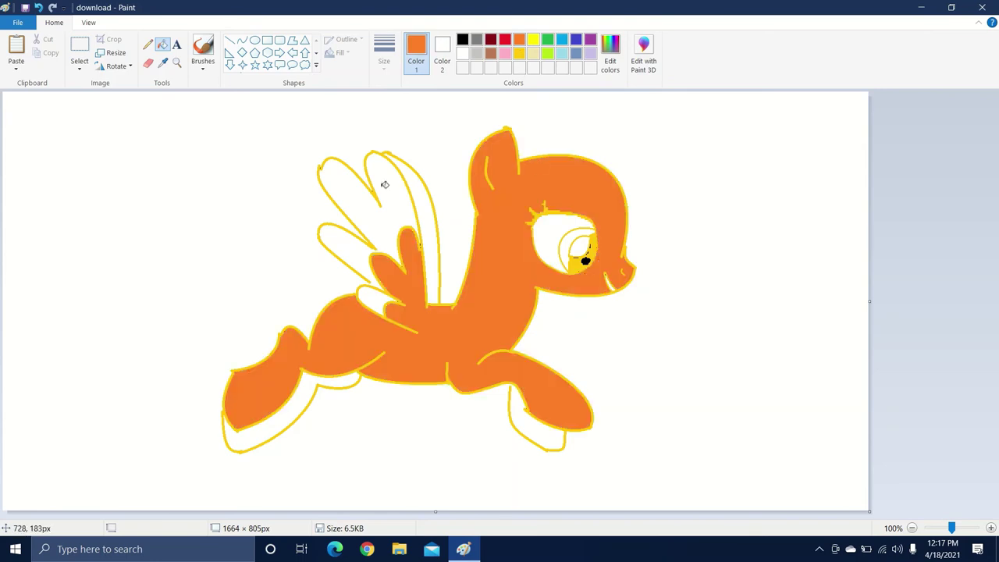
- Mix a bright turquoise with hue 121, saturation 177 and luminosity 120 and fill the pony's body and far hind leg
{"action": "left_click", "coordinate": [604, 50]}
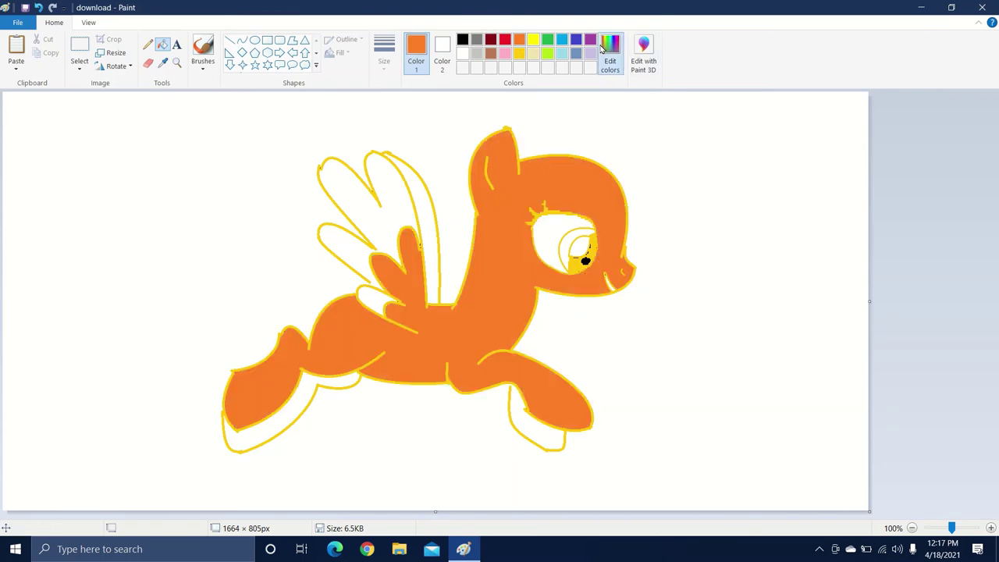
{"action": "left_click_drag", "start_coordinate": [590, 235], "coordinate": [623, 192]}
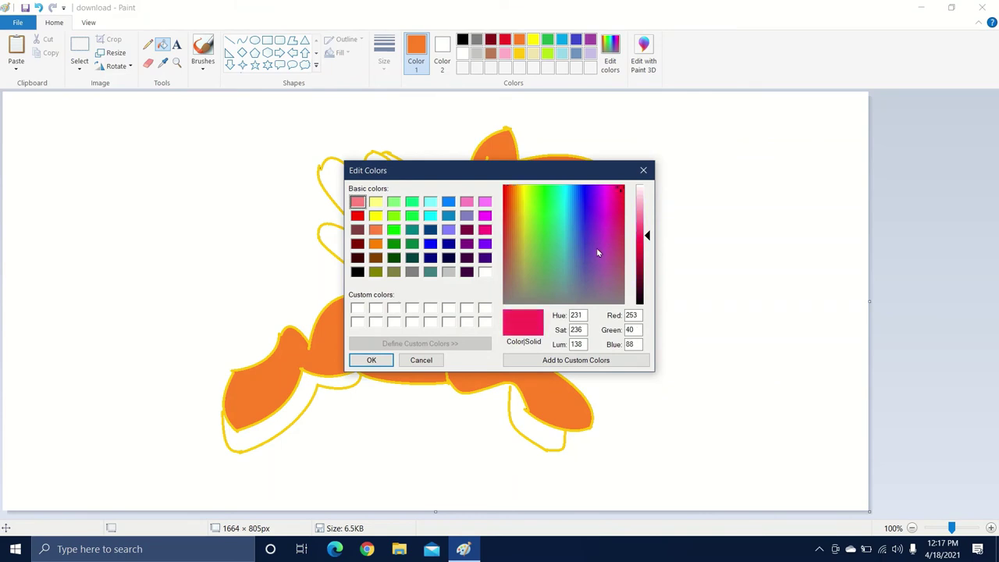
{"action": "left_click_drag", "start_coordinate": [597, 249], "coordinate": [565, 220]}
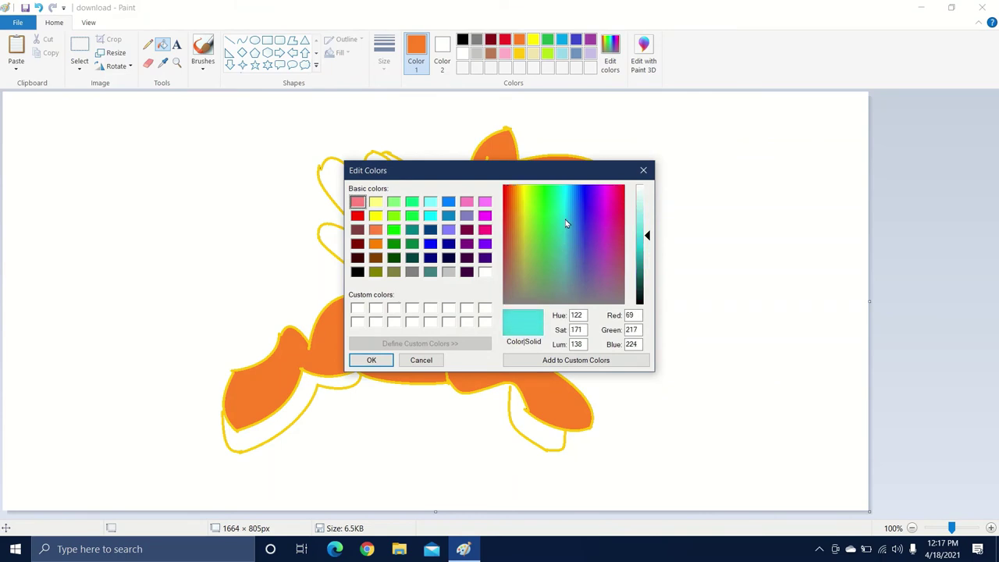
{"action": "left_click", "coordinate": [637, 244]}
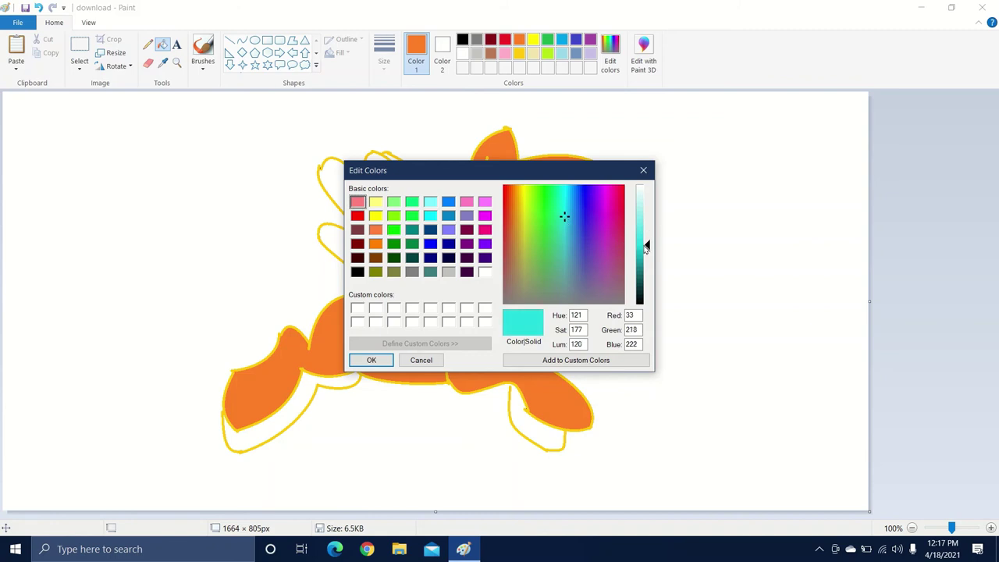
{"action": "left_click", "coordinate": [373, 360]}
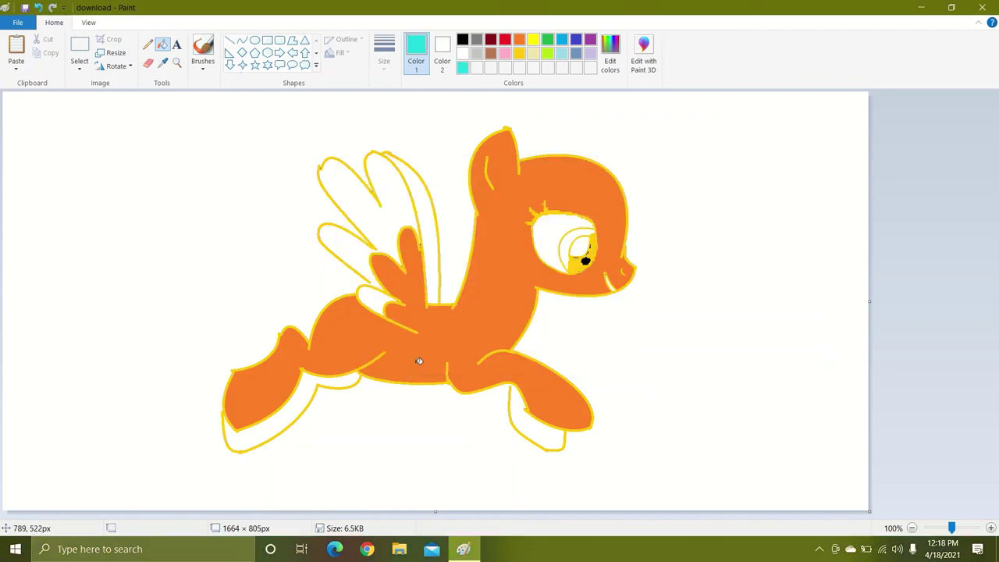
{"action": "left_click", "coordinate": [416, 357]}
{"action": "left_click", "coordinate": [297, 397]}
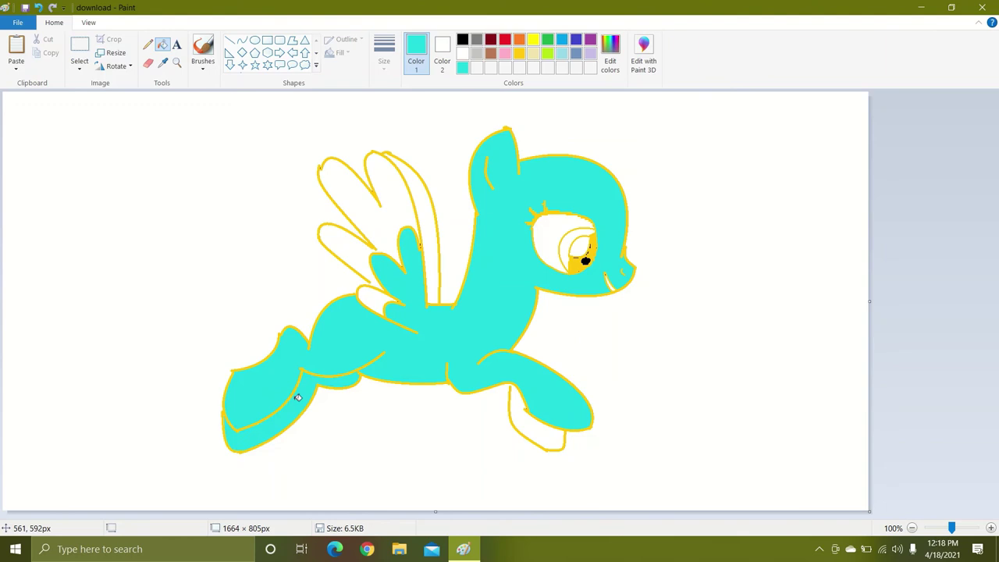
- Undo the turquoise fill started in the far foreleg and close the gap at that leg's upper end with short gold curves
{"action": "left_click", "coordinate": [551, 437]}
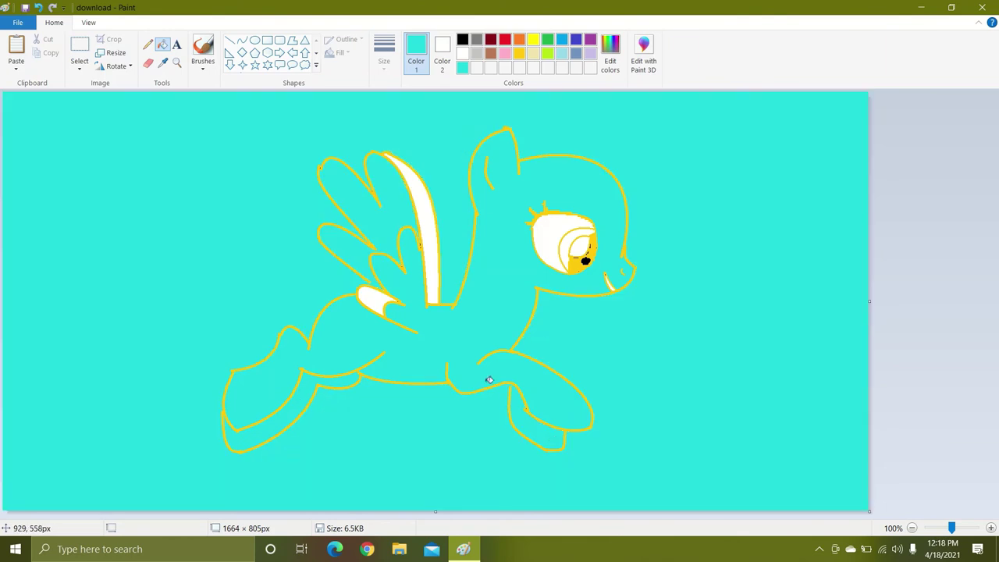
{"action": "key", "text": "ctrl+z"}
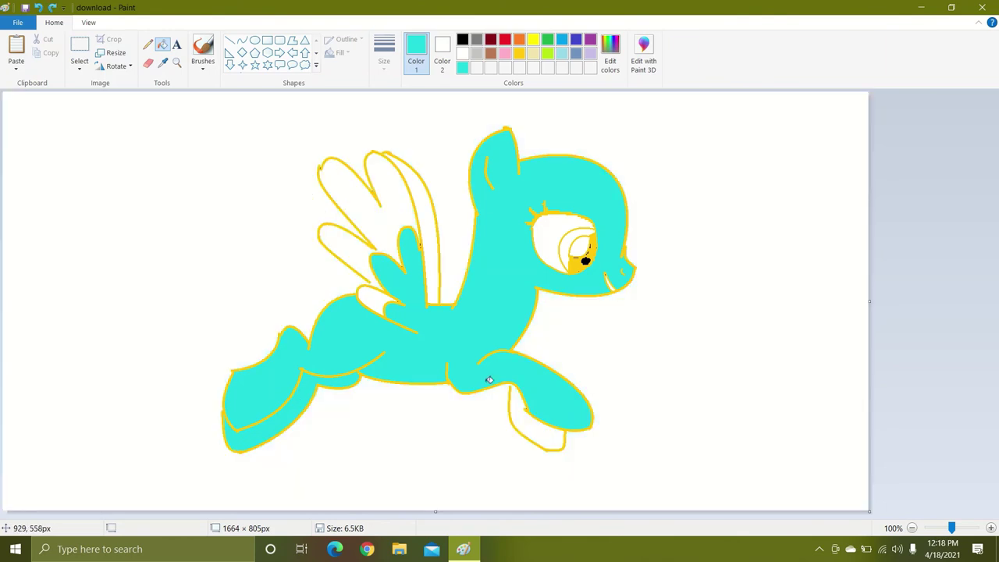
{"action": "left_click", "coordinate": [242, 40]}
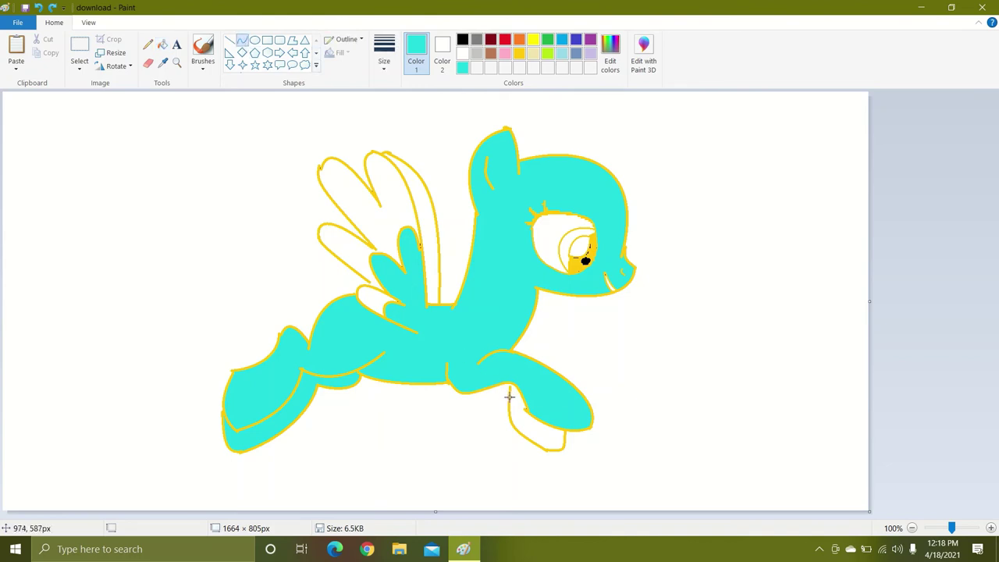
{"action": "left_click_drag", "start_coordinate": [509, 397], "coordinate": [505, 374]}
{"action": "left_click", "coordinate": [520, 55]}
{"action": "left_click_drag", "start_coordinate": [508, 395], "coordinate": [508, 396]}
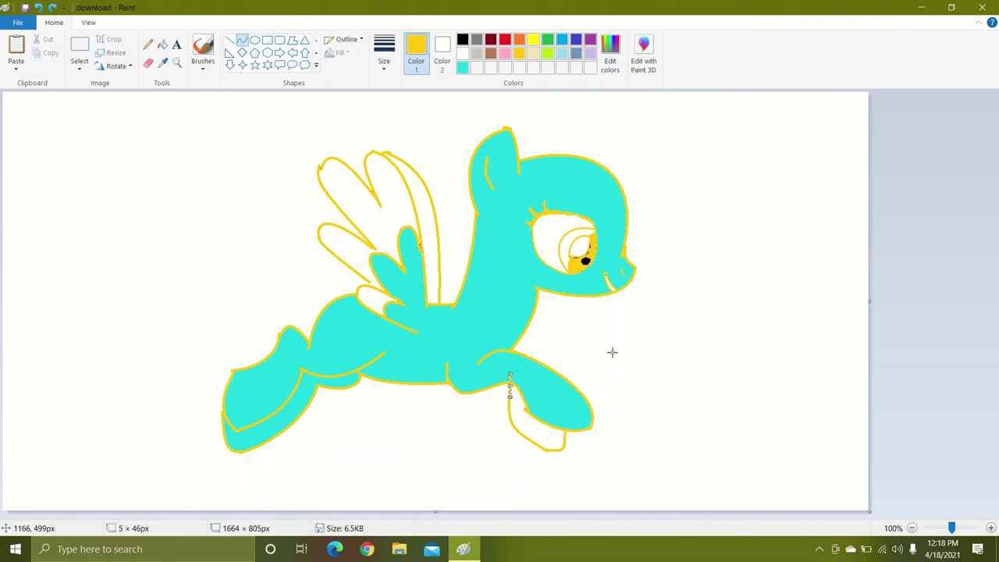
{"action": "left_click", "coordinate": [632, 423]}
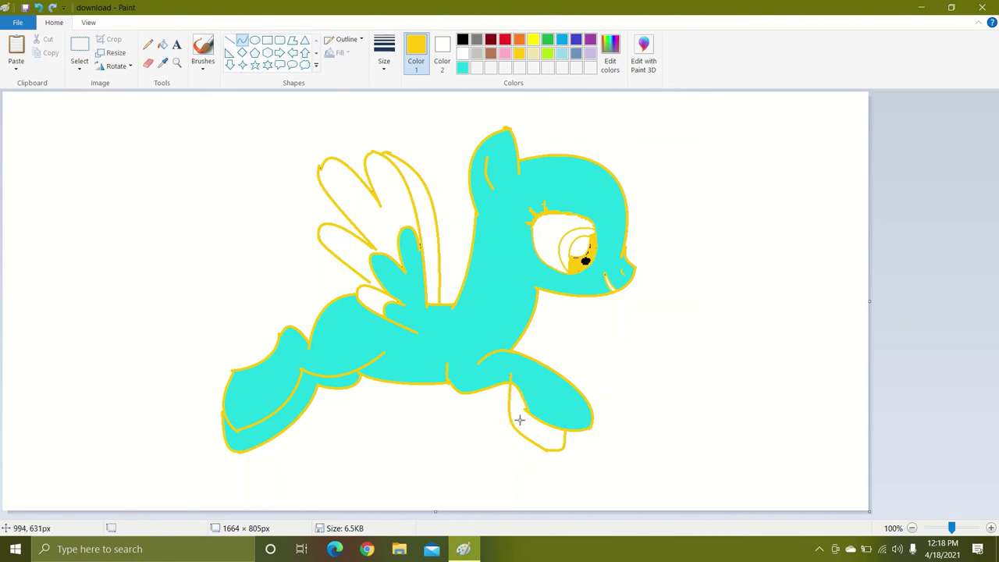
{"action": "left_click_drag", "start_coordinate": [508, 400], "coordinate": [511, 384]}
{"action": "left_click", "coordinate": [527, 412]}
- Darken light turquoise to luminosity 160 and fill the pony's body, both far legs and the lowest wing feather with it
{"action": "left_click", "coordinate": [564, 53]}
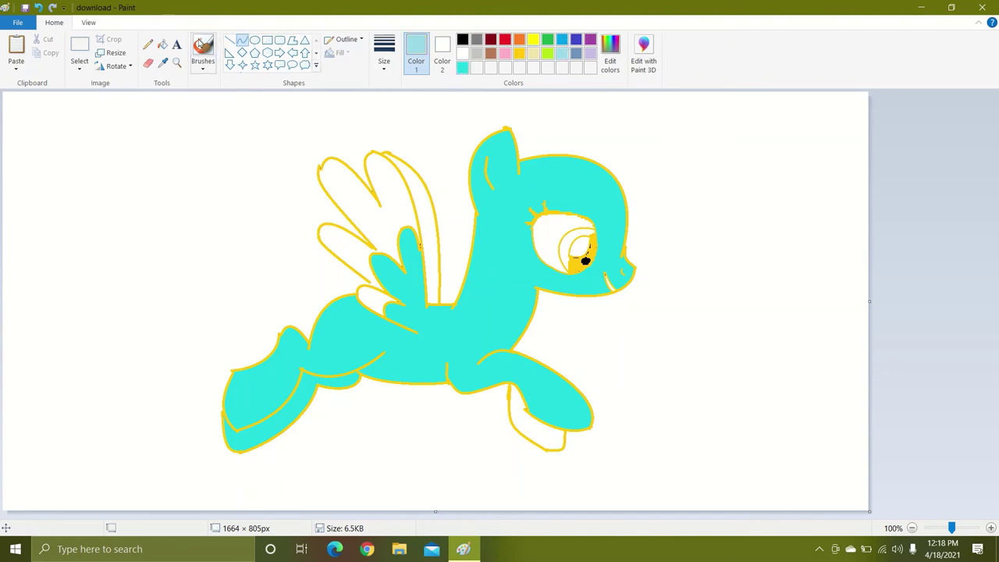
{"action": "left_click", "coordinate": [162, 44]}
{"action": "left_click", "coordinate": [508, 260]}
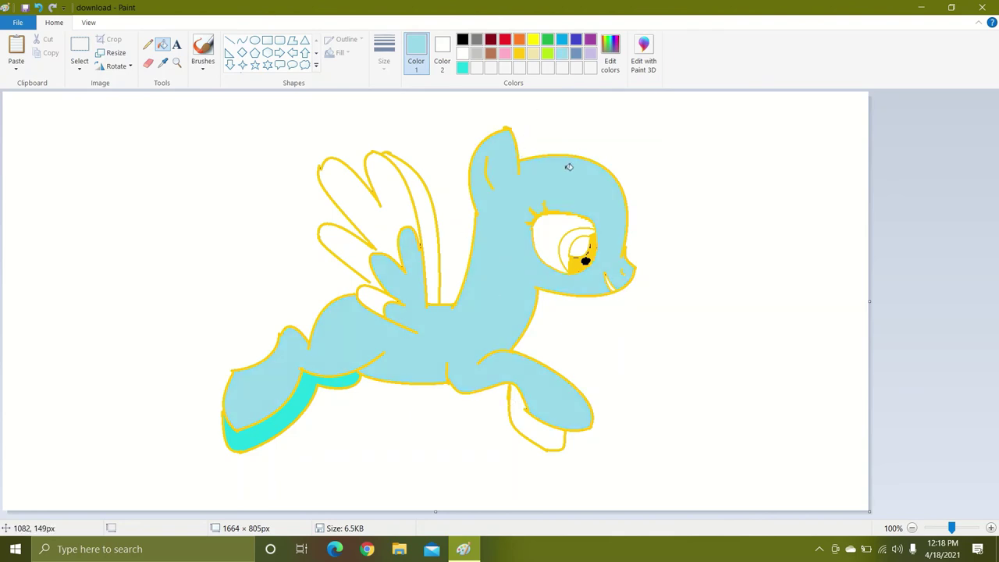
{"action": "left_click", "coordinate": [611, 49]}
{"action": "left_click", "coordinate": [642, 226]}
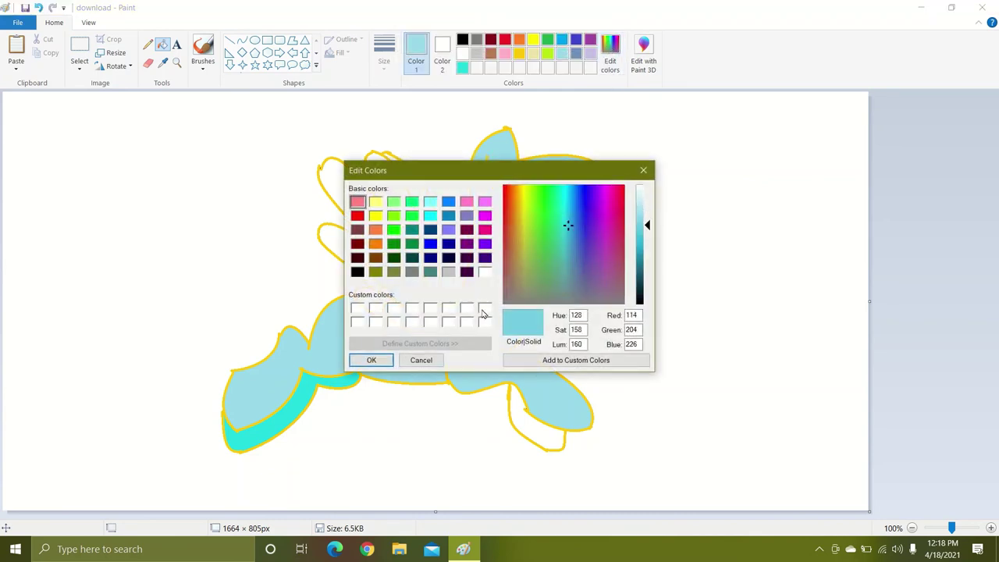
{"action": "left_click", "coordinate": [376, 362]}
{"action": "left_click", "coordinate": [406, 364]}
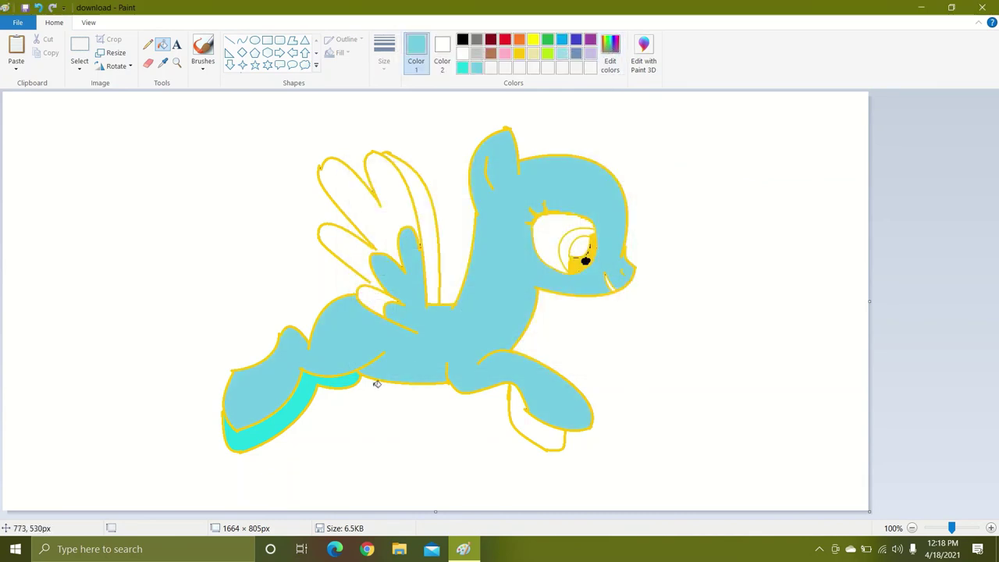
{"action": "left_click", "coordinate": [535, 431]}
{"action": "left_click", "coordinate": [376, 291]}
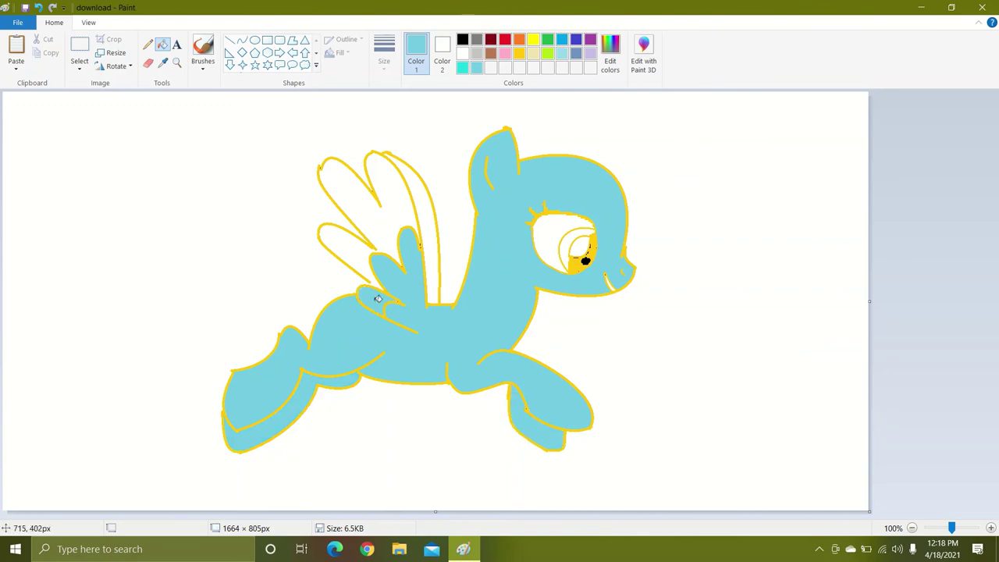
- Fill the wing's outer feathers with the same light blue and close the gap at the middle feather's lower edge with a short gold curve
{"action": "left_click", "coordinate": [365, 248]}
{"action": "left_click", "coordinate": [242, 39]}
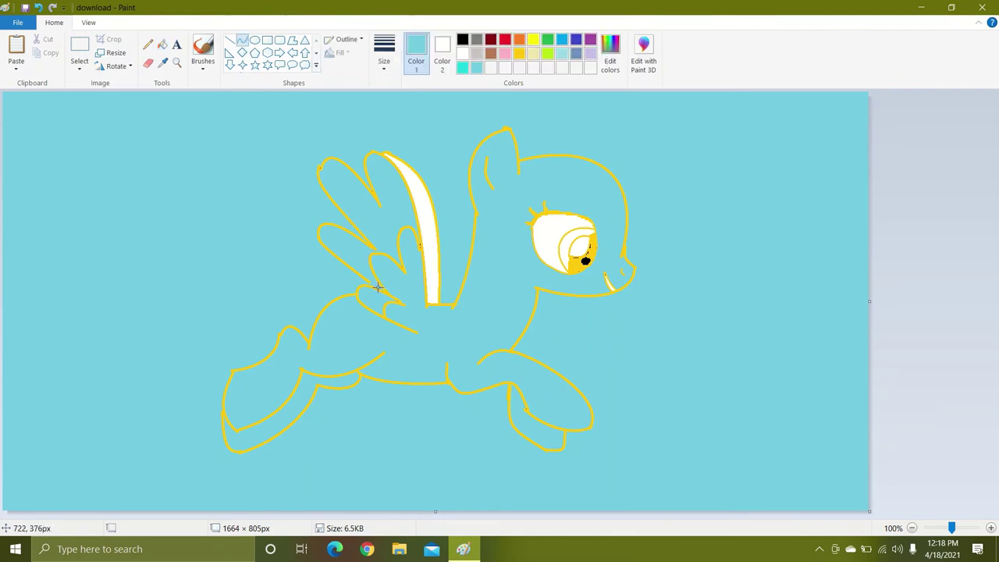
{"action": "left_click_drag", "start_coordinate": [375, 286], "coordinate": [362, 276]}
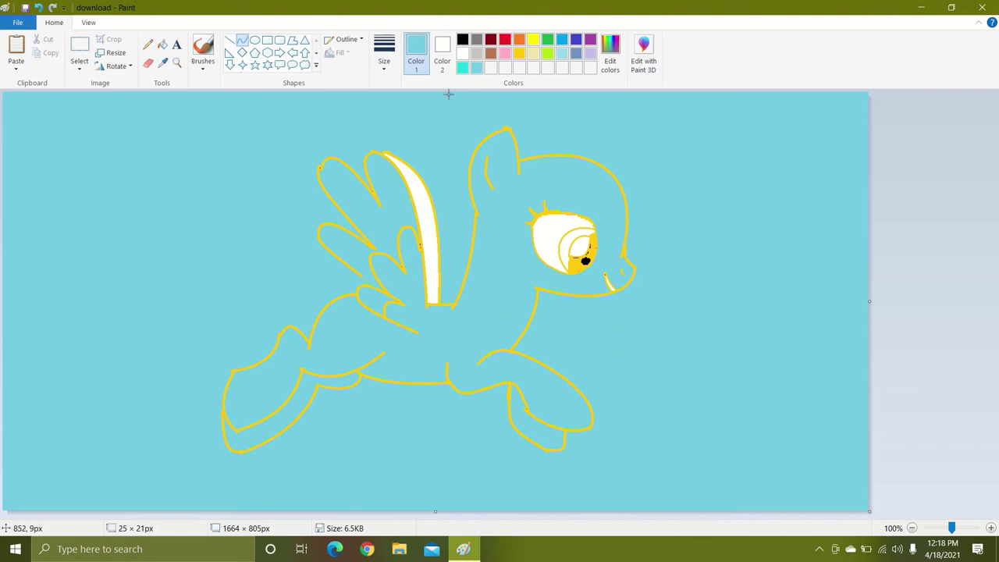
{"action": "left_click", "coordinate": [519, 54]}
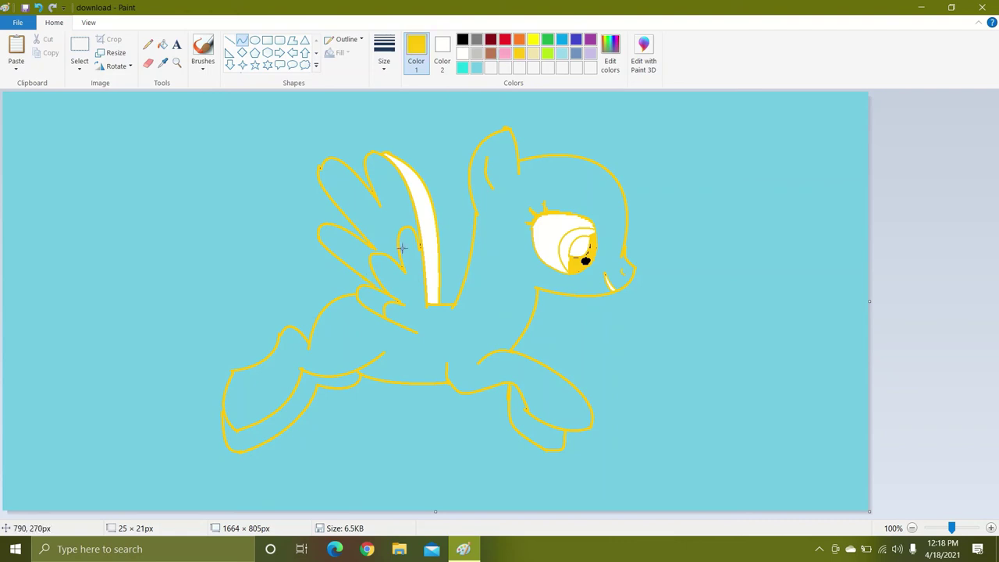
{"action": "left_click", "coordinate": [364, 278]}
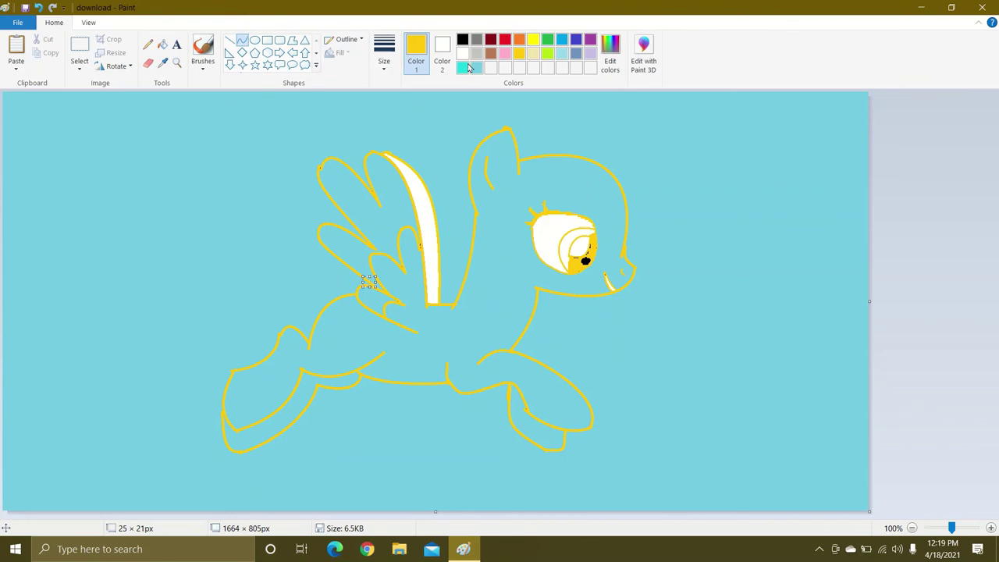
{"action": "left_click", "coordinate": [471, 132]}
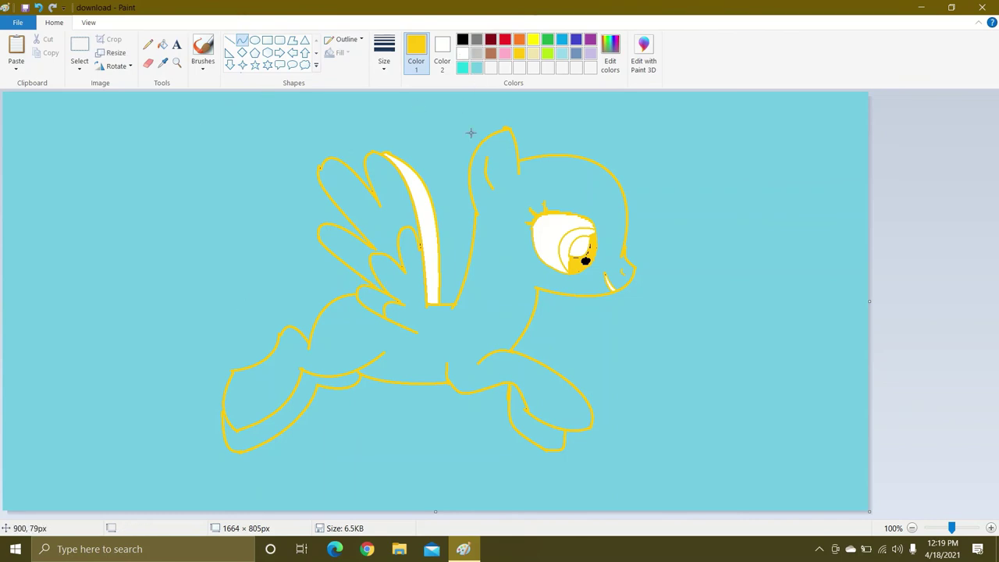
- Fill the background with white and the wing's front strip with the body's light blue
{"action": "left_click", "coordinate": [462, 44]}
{"action": "left_click", "coordinate": [463, 53]}
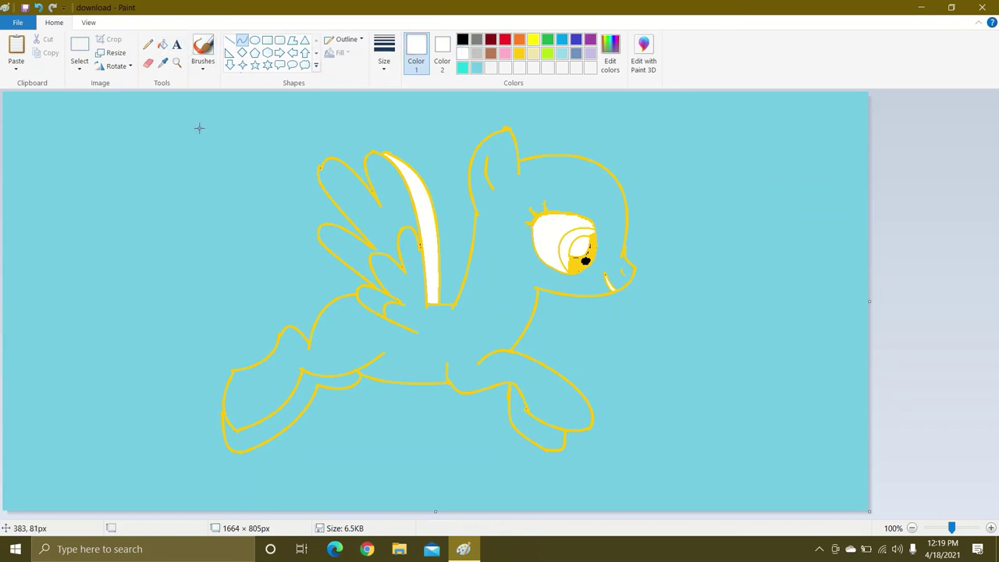
{"action": "left_click", "coordinate": [163, 44]}
{"action": "left_click", "coordinate": [206, 154]}
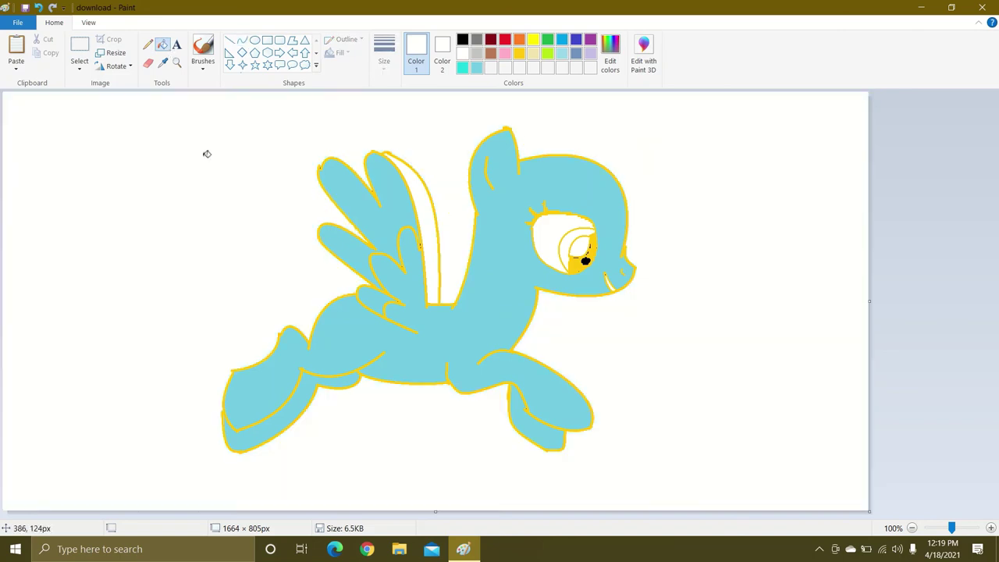
{"action": "left_click", "coordinate": [478, 70]}
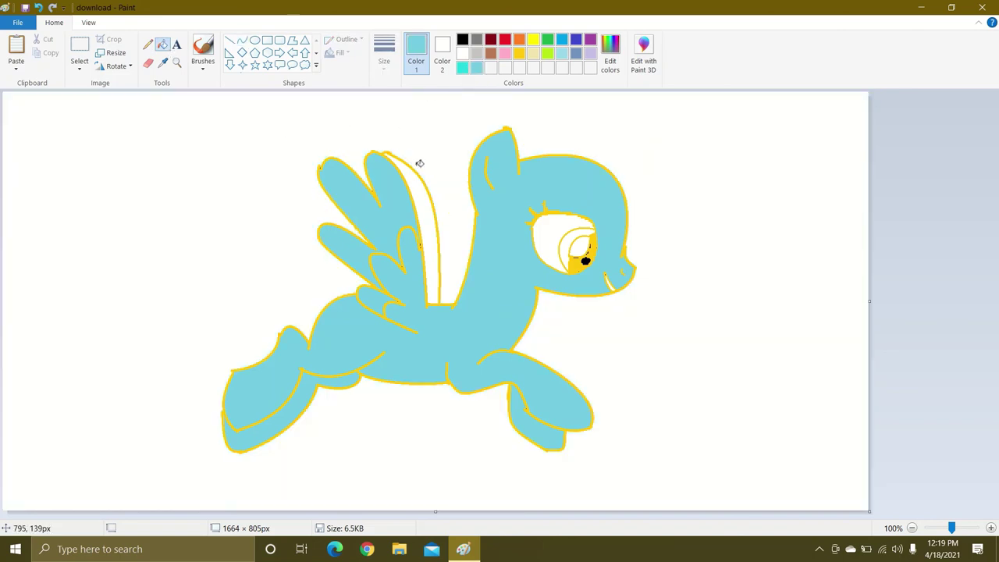
{"action": "left_click", "coordinate": [421, 181]}
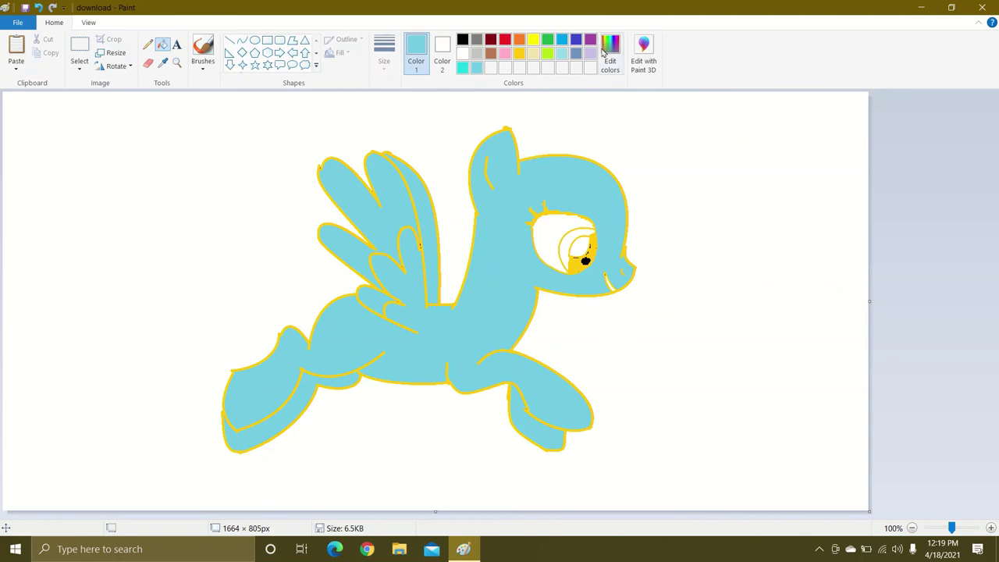
- Try red and a custom magenta with hue 204, saturation 236 and luminosity 125 as the iris fill
{"action": "left_click", "coordinate": [504, 40]}
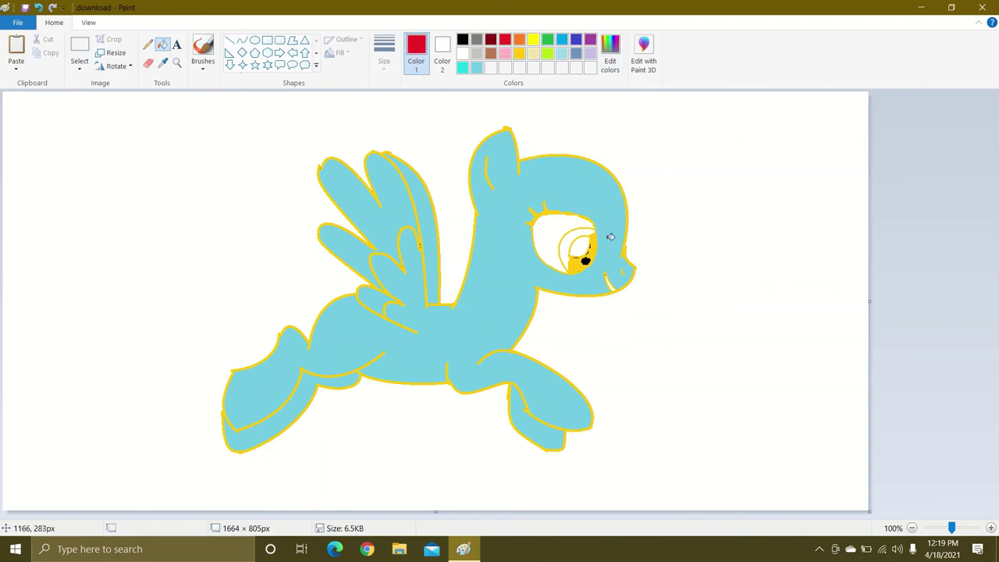
{"action": "left_click", "coordinate": [591, 227]}
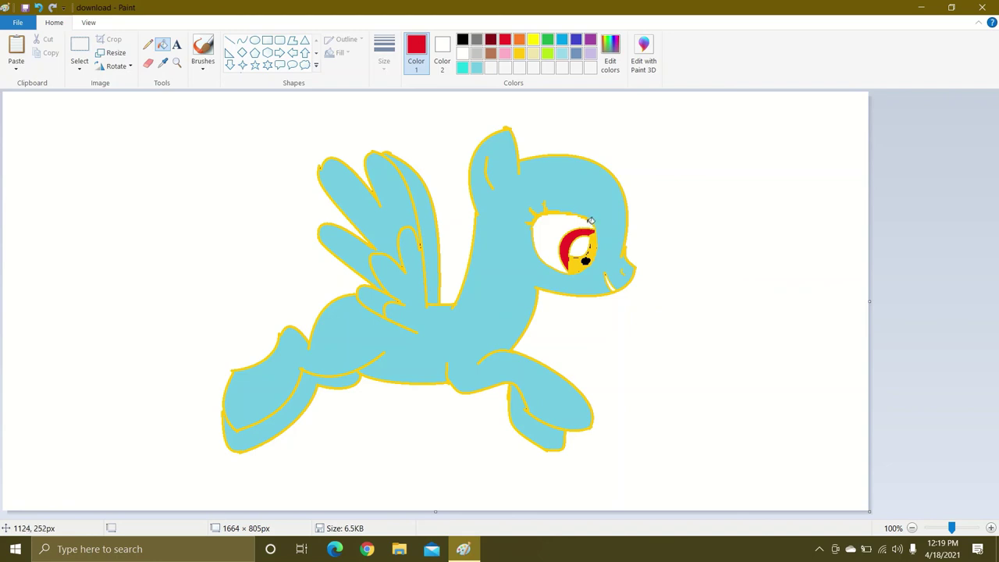
{"action": "left_click", "coordinate": [605, 56]}
{"action": "left_click_drag", "start_coordinate": [612, 223], "coordinate": [609, 191]}
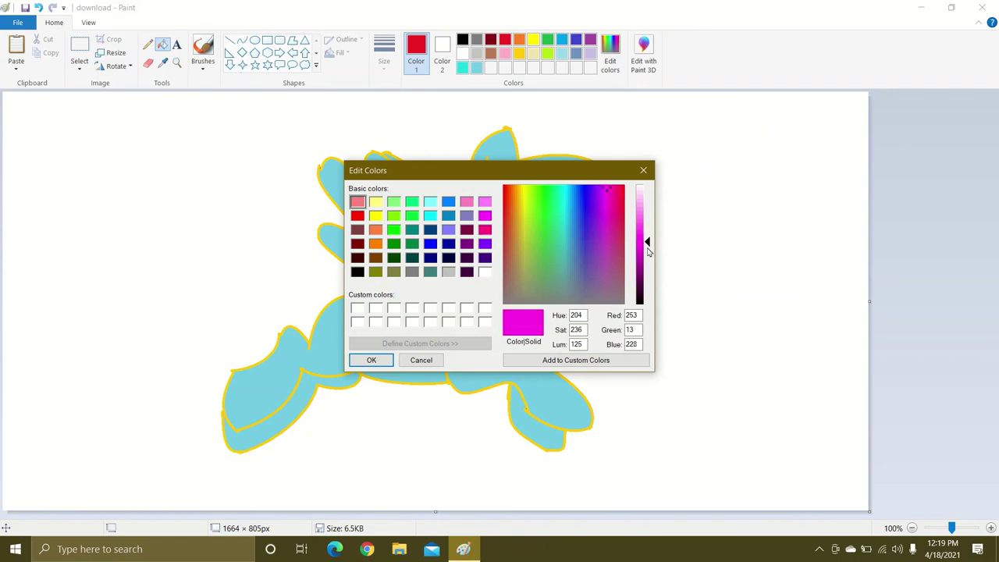
{"action": "left_click", "coordinate": [374, 361]}
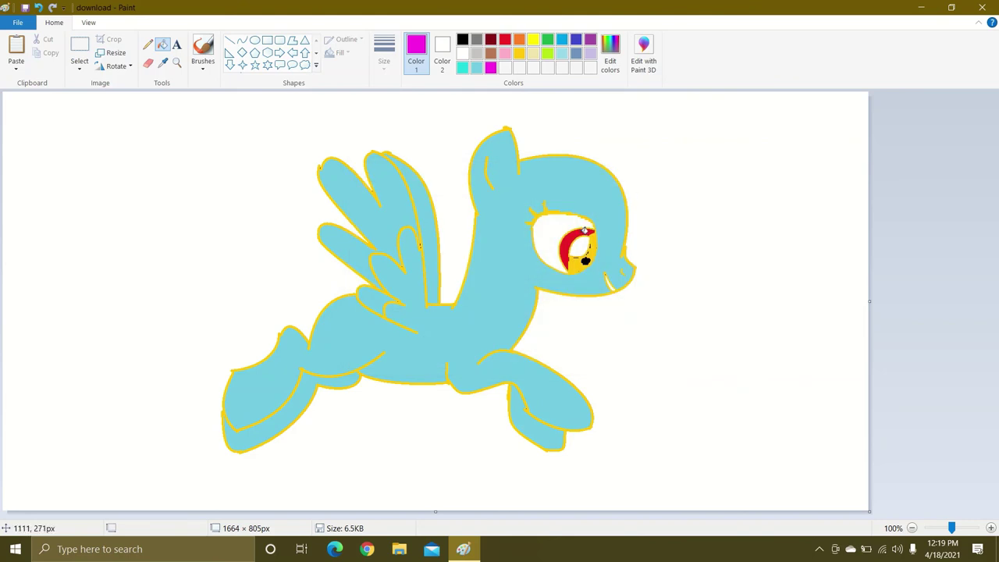
{"action": "left_click", "coordinate": [585, 231]}
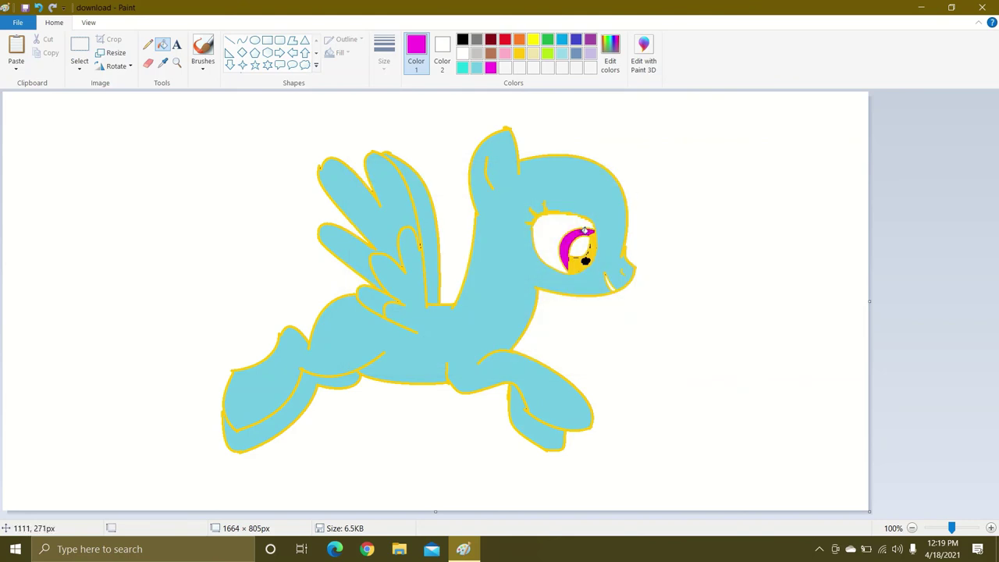
- Fill the iris and the mouth with hot pink (red 255, green 0, blue 128)
{"action": "left_click", "coordinate": [612, 53]}
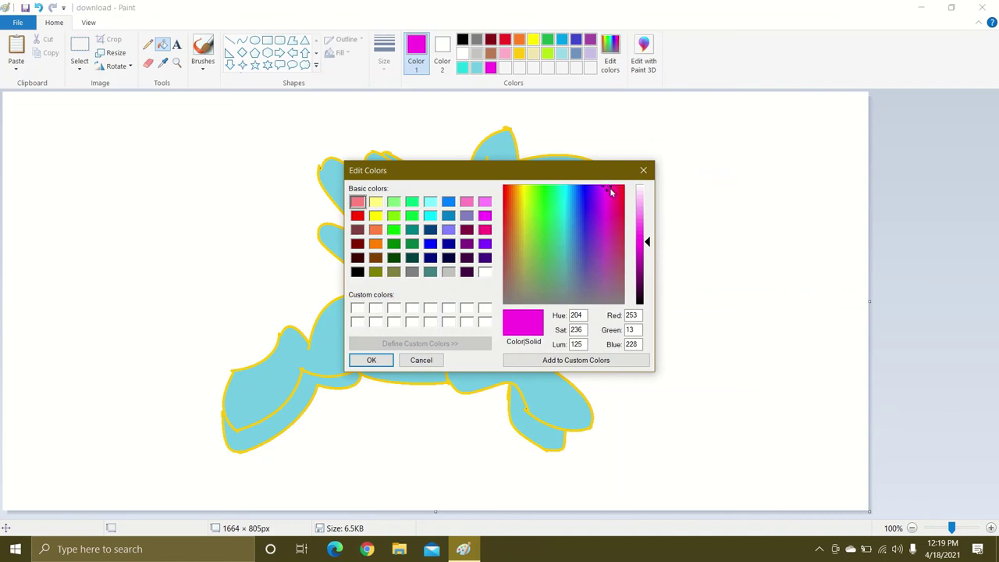
{"action": "left_click", "coordinate": [484, 228]}
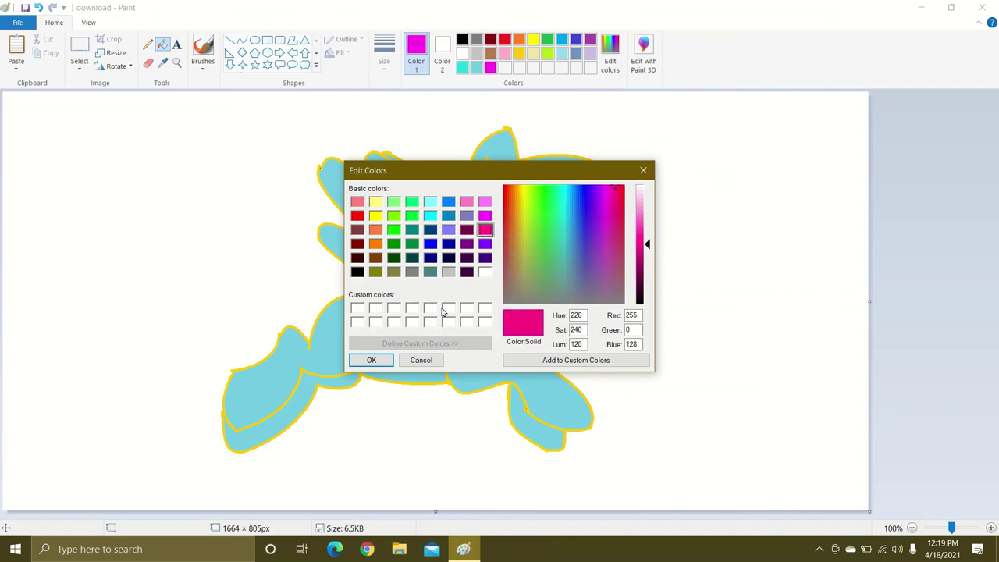
{"action": "left_click", "coordinate": [372, 359]}
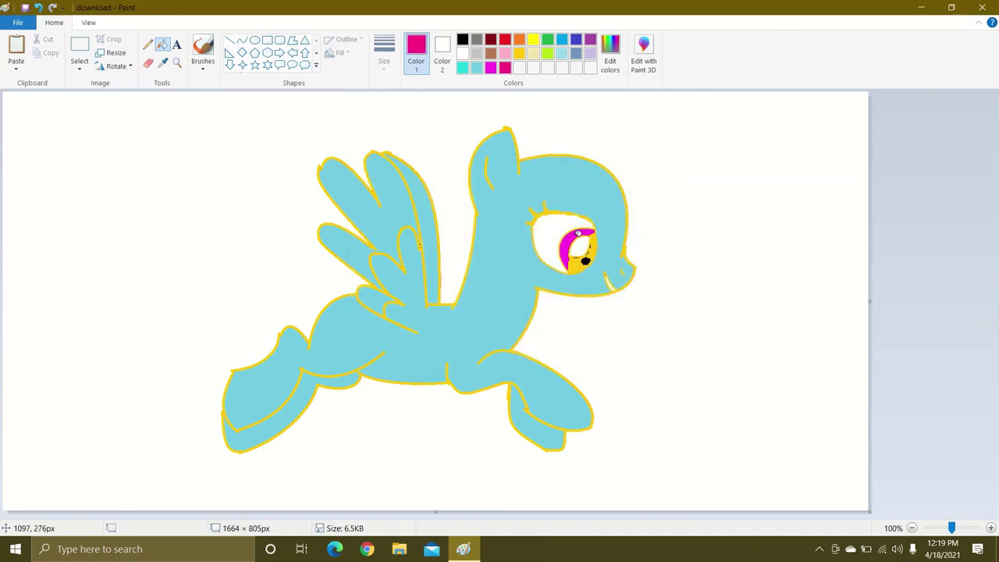
{"action": "left_click_drag", "start_coordinate": [562, 234], "coordinate": [593, 255]}
- Fill the black spot in the lower part of the eye with white, undoing a misplaced fill
{"action": "left_click", "coordinate": [462, 54]}
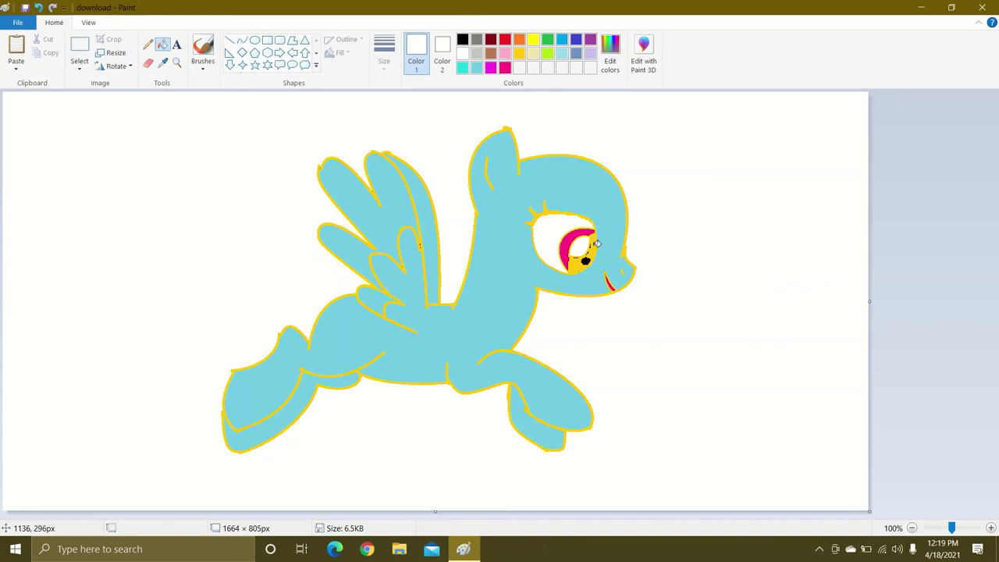
{"action": "left_click", "coordinate": [598, 245]}
{"action": "key", "text": "ctrl+z"}
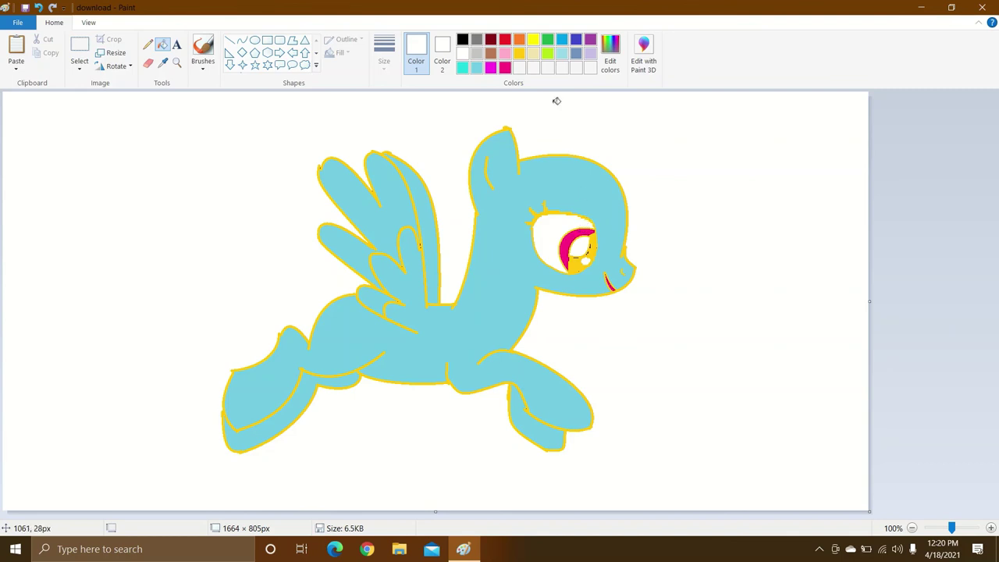
- Fill the gold eye outline, eyelashes and pupil area with black
{"action": "left_click", "coordinate": [462, 41]}
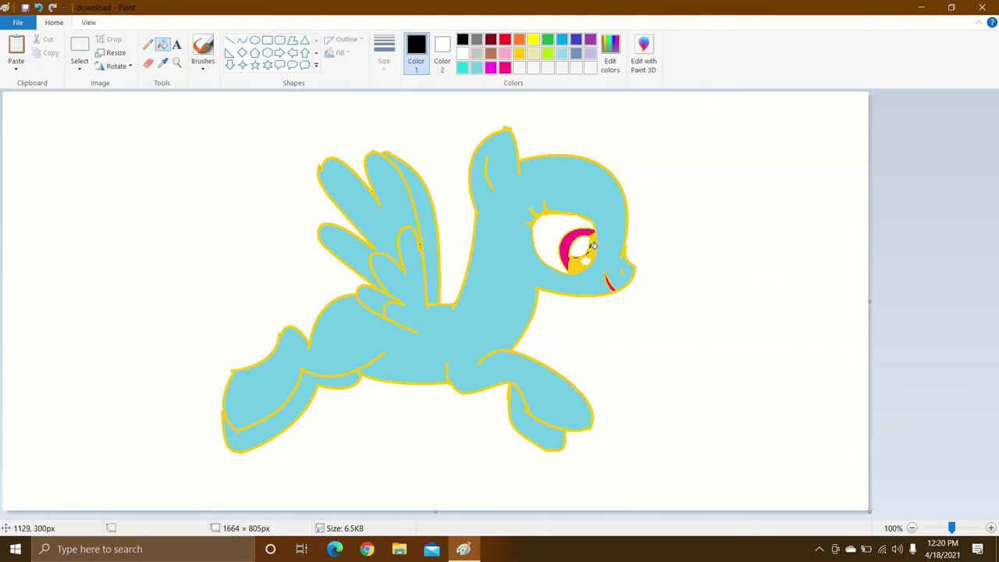
{"action": "left_click", "coordinate": [595, 245]}
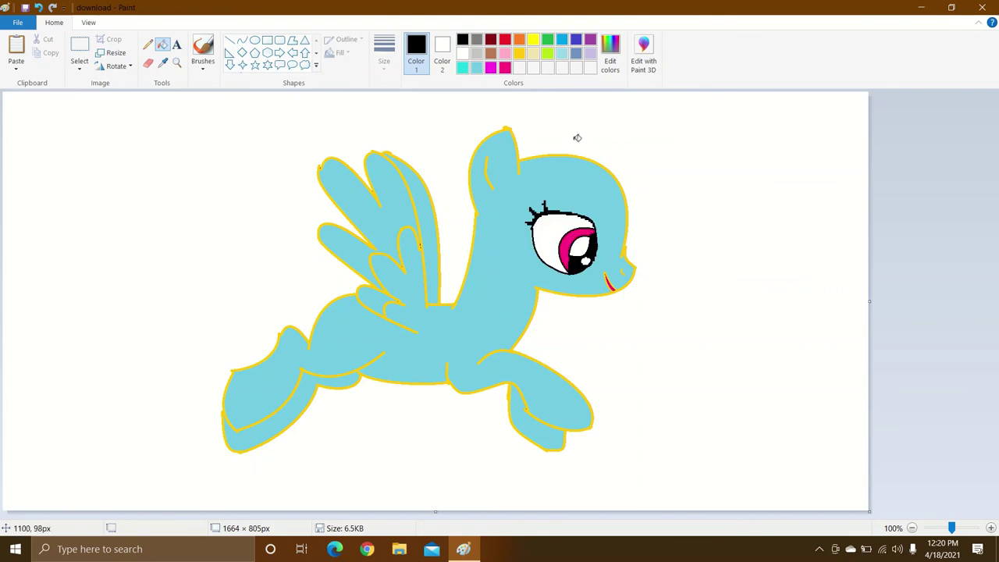
- Recolor the gold body outline and inner ear line with turquoise blue, undoing a misplaced fill of the body
{"action": "left_click", "coordinate": [562, 41]}
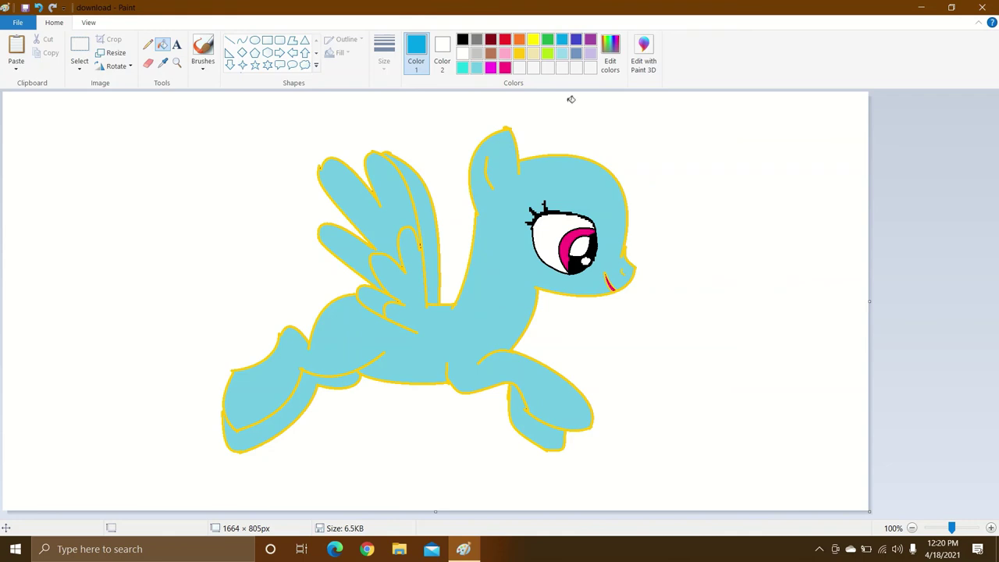
{"action": "left_click", "coordinate": [570, 153]}
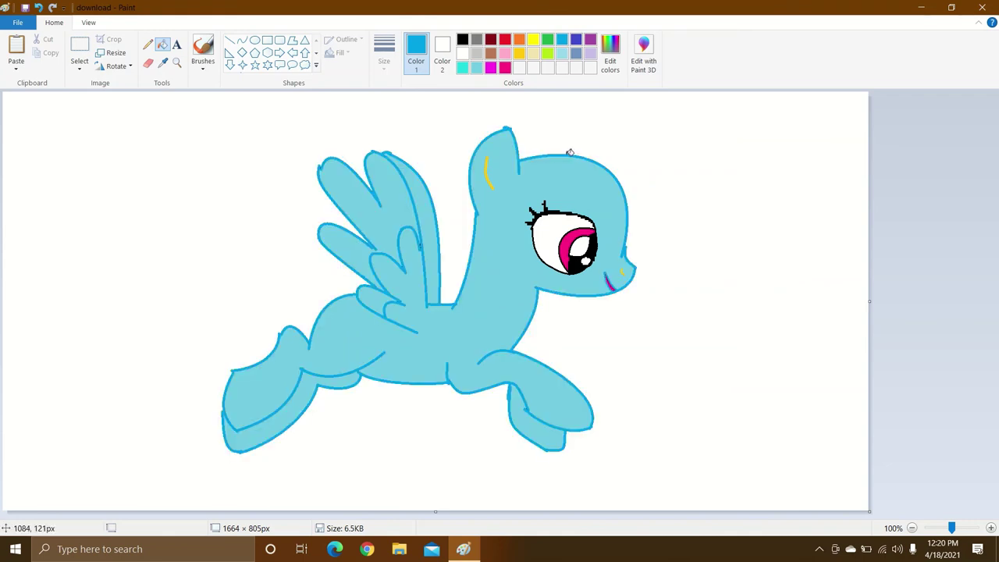
{"action": "left_click", "coordinate": [489, 164]}
{"action": "left_click", "coordinate": [625, 270]}
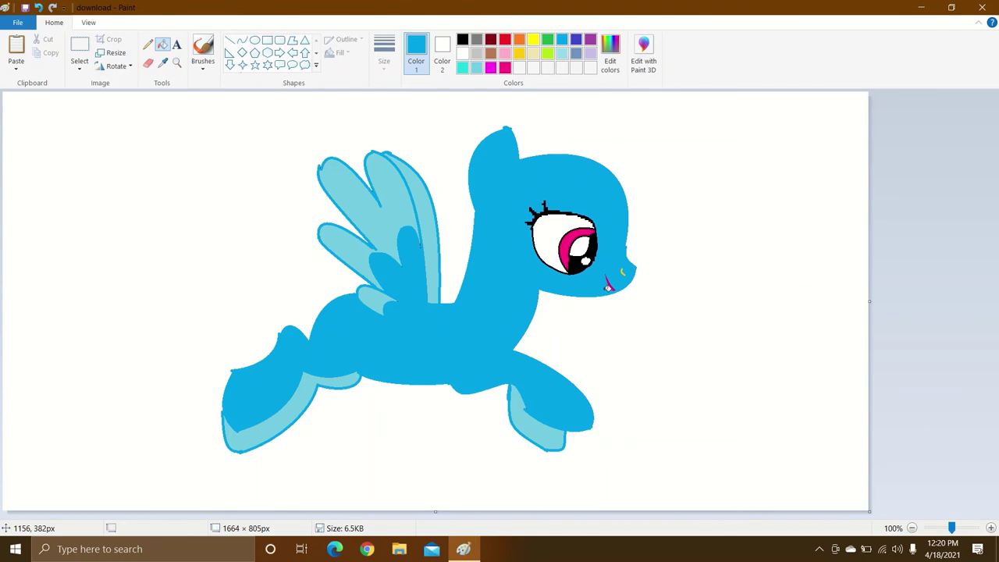
{"action": "key", "text": "ctrl+z"}
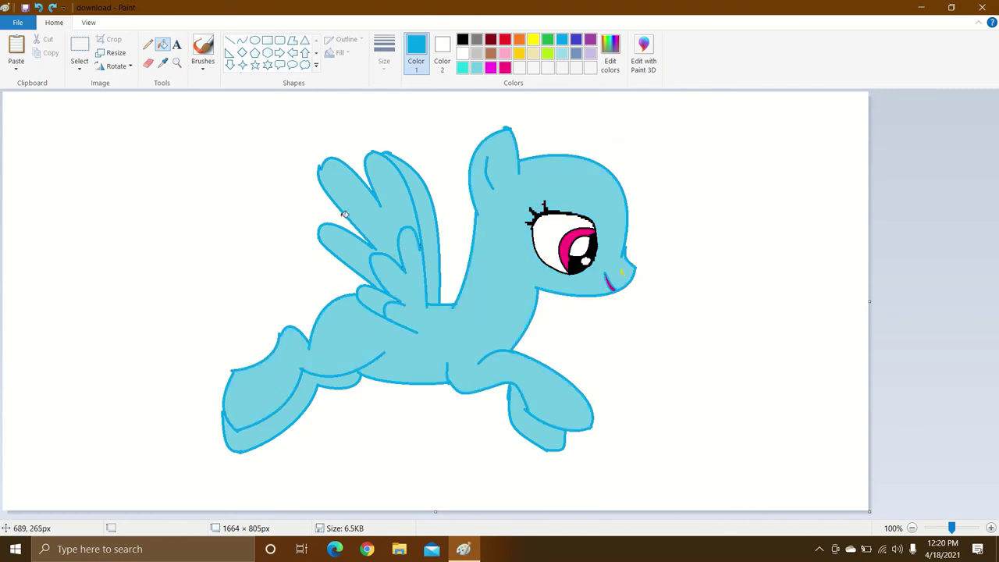
- Fill the small gold nostril line on the muzzle with the same turquoise blue as the outline
{"action": "left_click", "coordinate": [177, 62]}
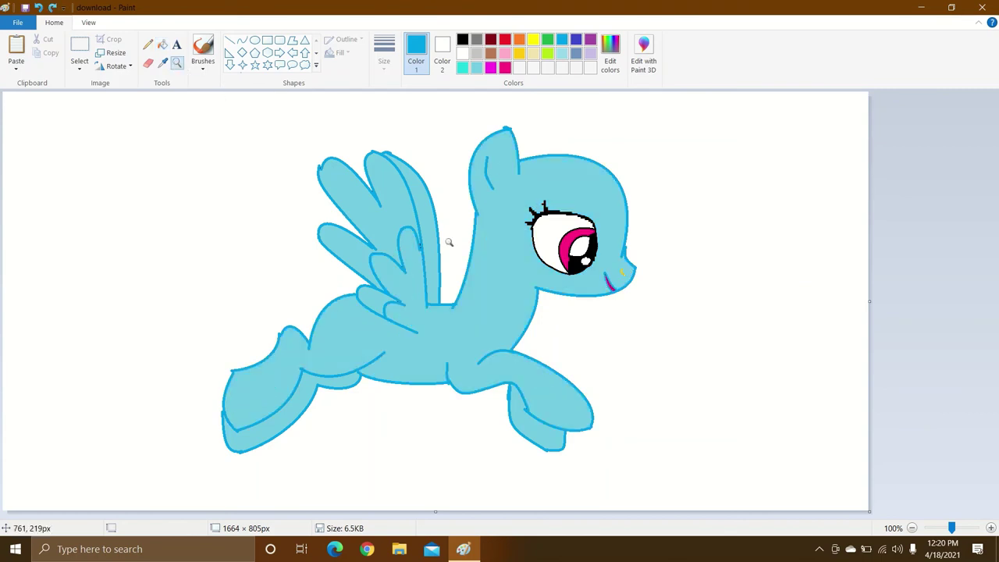
{"action": "left_click", "coordinate": [636, 285]}
{"action": "left_click", "coordinate": [508, 290]}
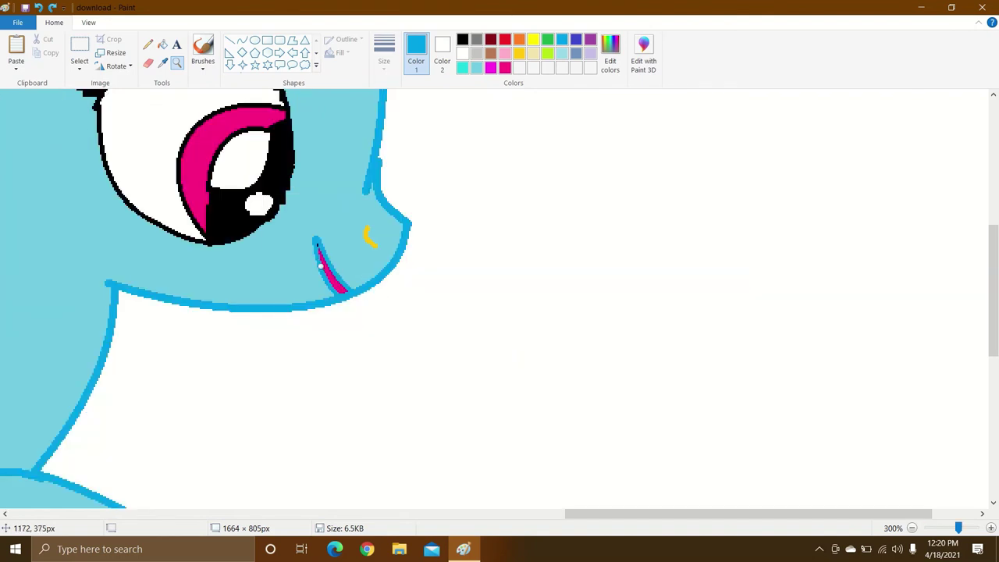
{"action": "left_click", "coordinate": [163, 44]}
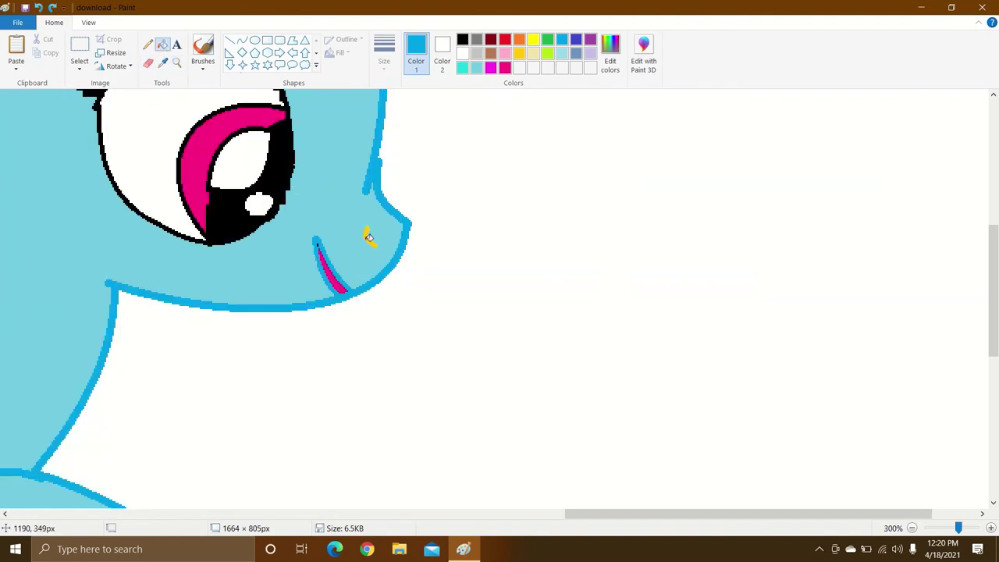
{"action": "left_click", "coordinate": [368, 235]}
{"action": "left_click", "coordinate": [941, 532]}
{"action": "left_click", "coordinate": [941, 532]}
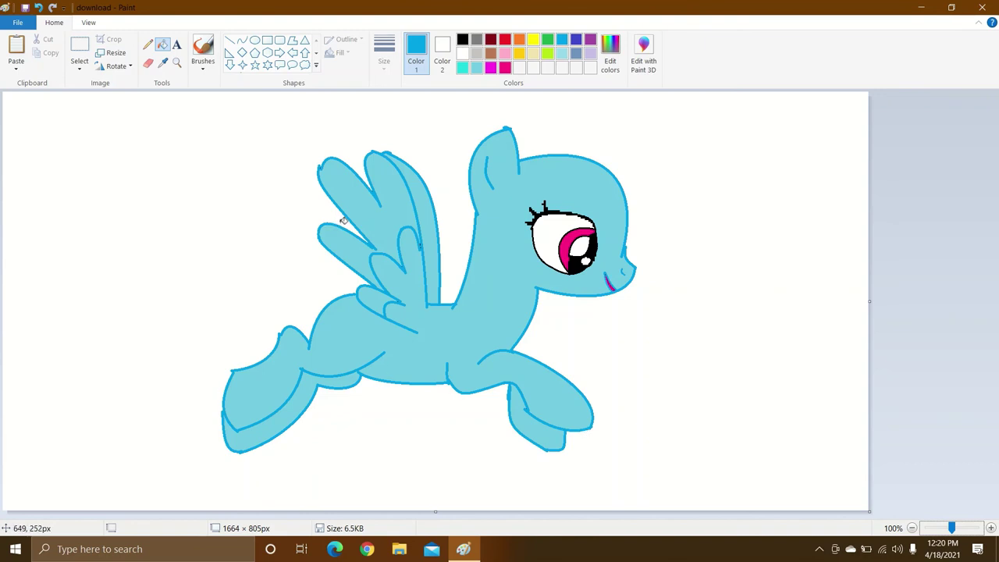
- Choose the Curve shape for drawing in the outline's turquoise blue
{"action": "left_click", "coordinate": [242, 41]}
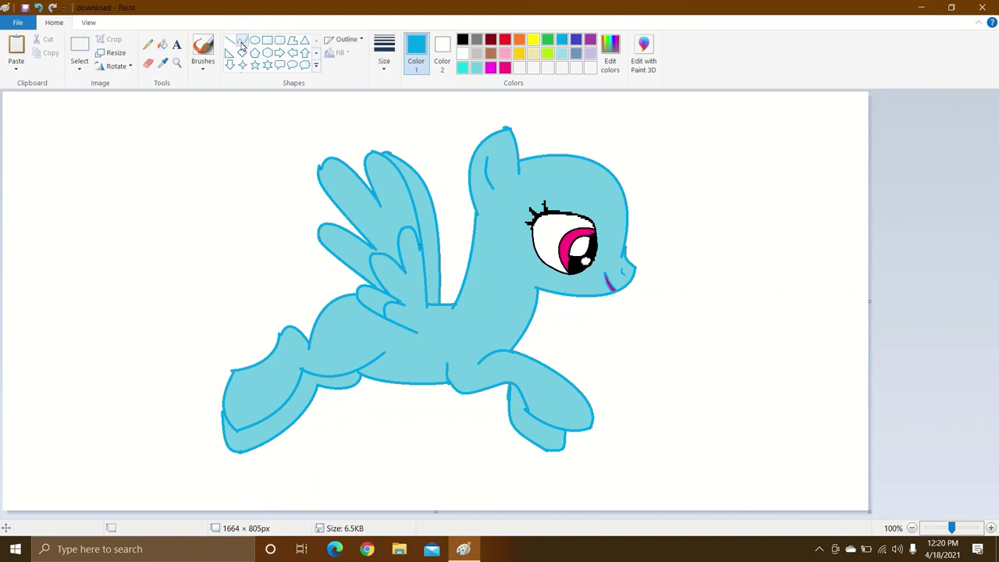